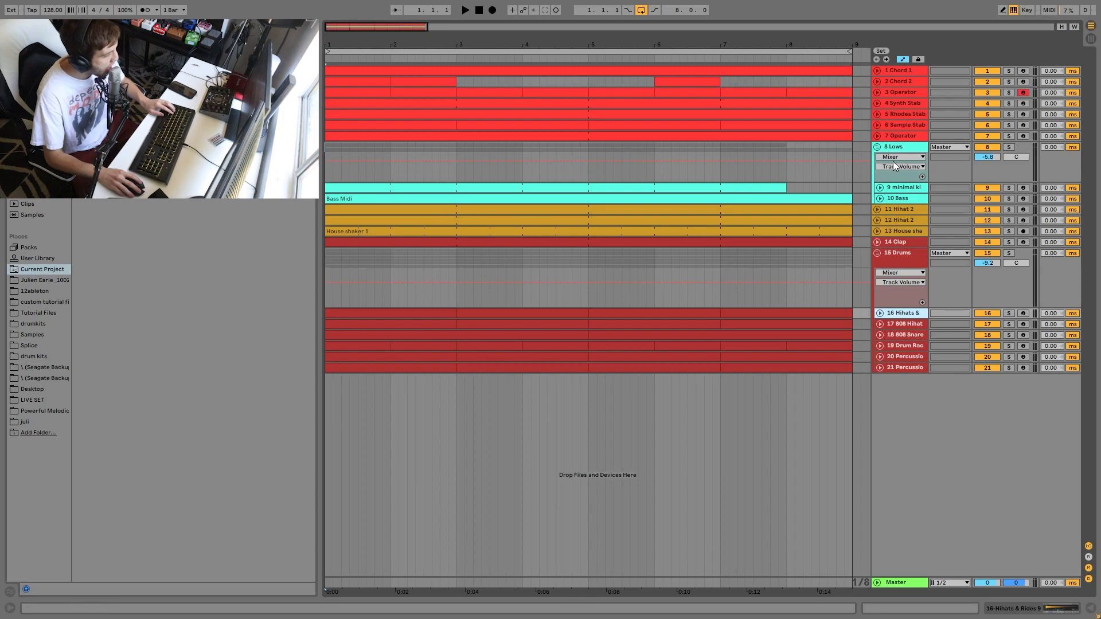
- Solo tracks 1 Chord 1 through 7 Operator, play them from the start, and unfold their lanes
click(895, 73)
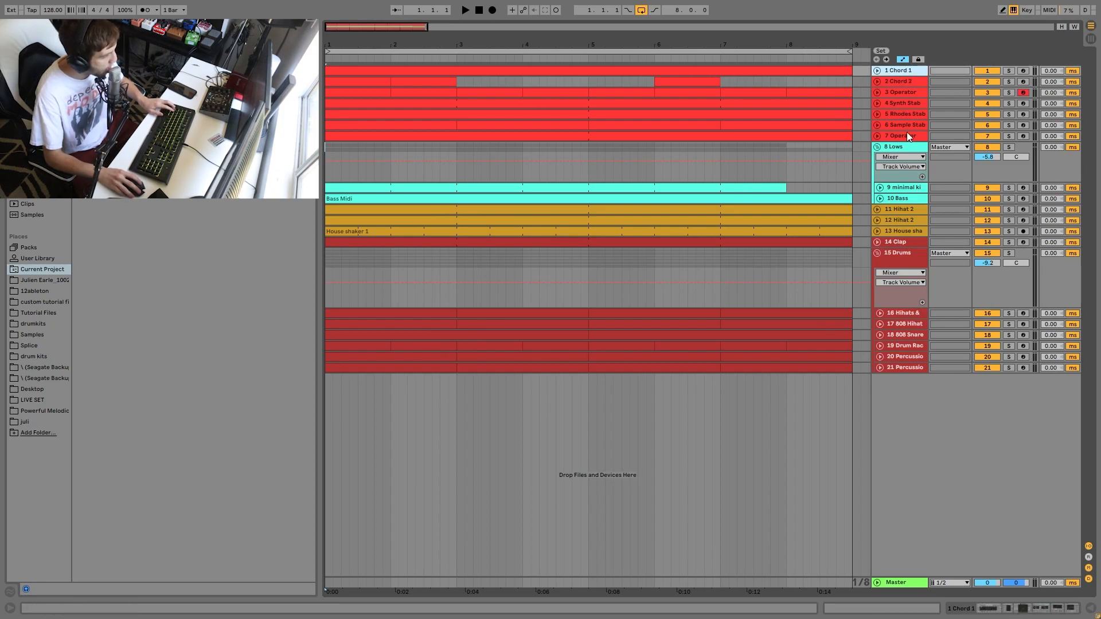
shift+click(906, 135)
click(1011, 137)
key(space)
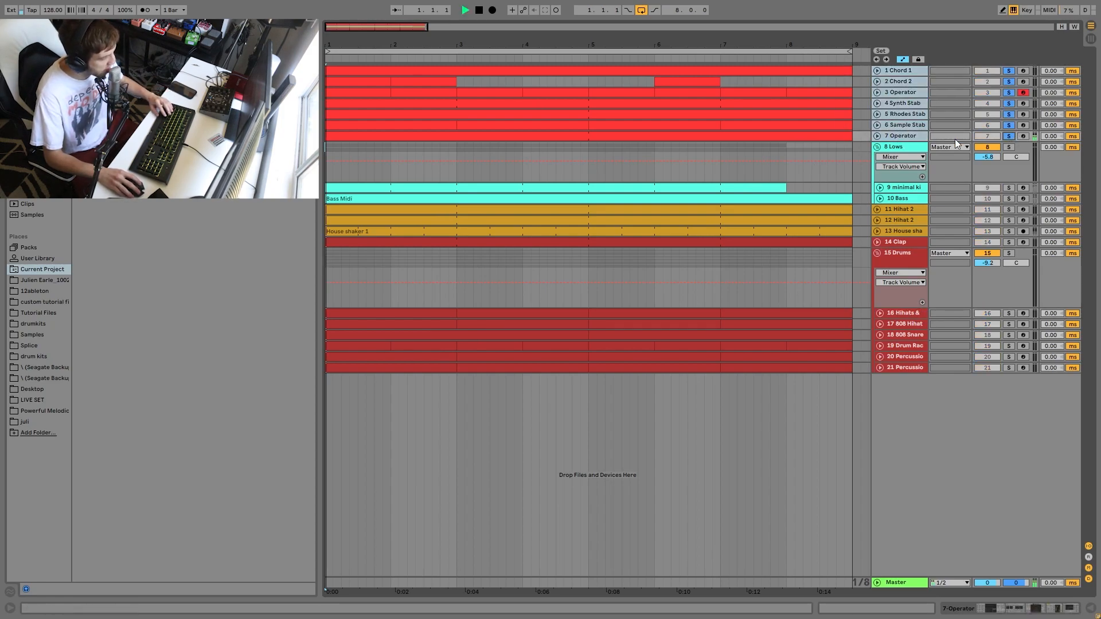
click(877, 136)
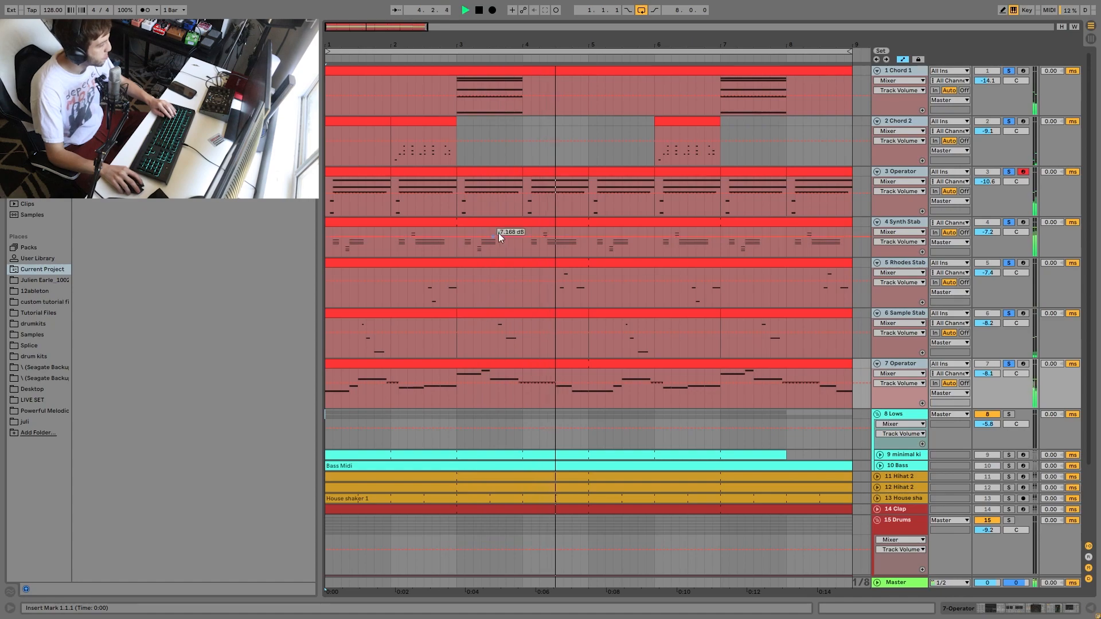
key(space)
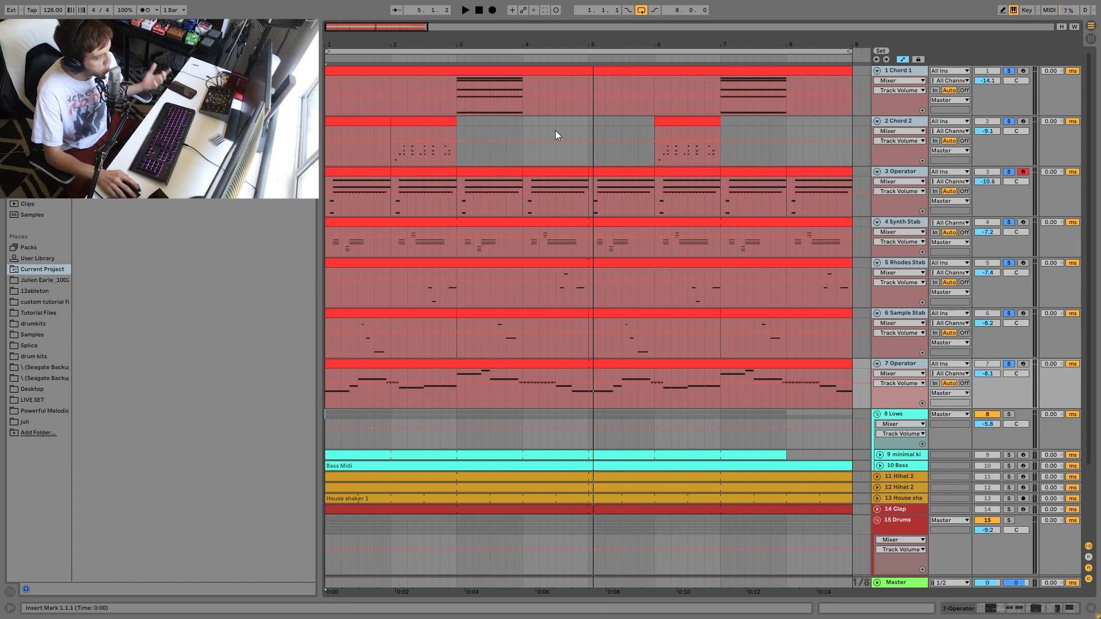
- Fit the eight-bar loop in the arrangement view and audition the soloed melodic tracks from bar 1
drag(341, 38, 344, 52)
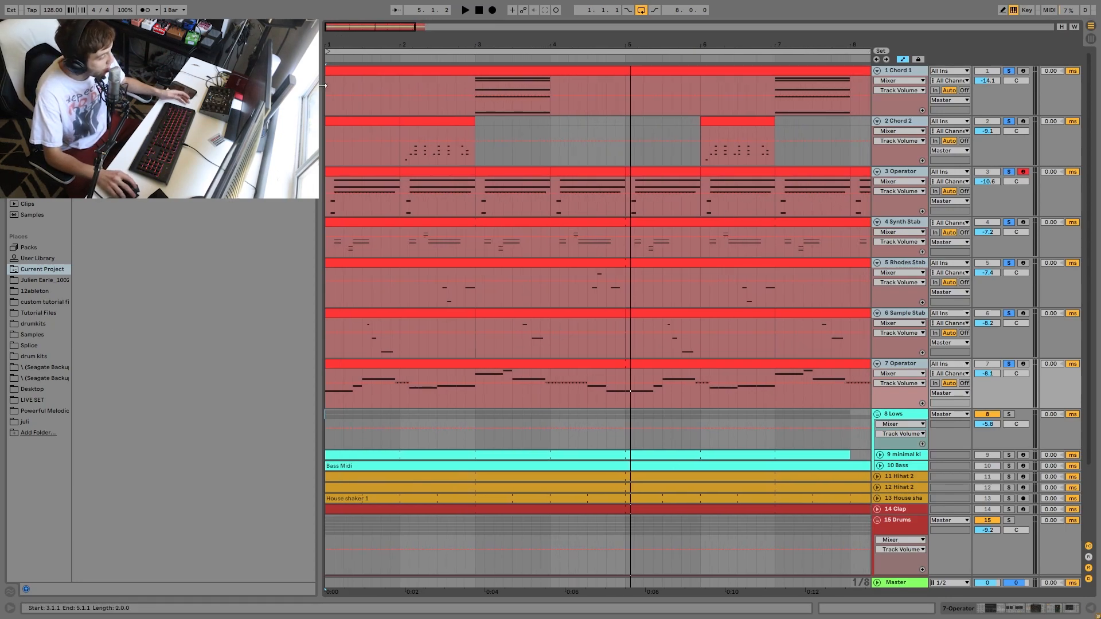
drag(510, 39, 511, 30)
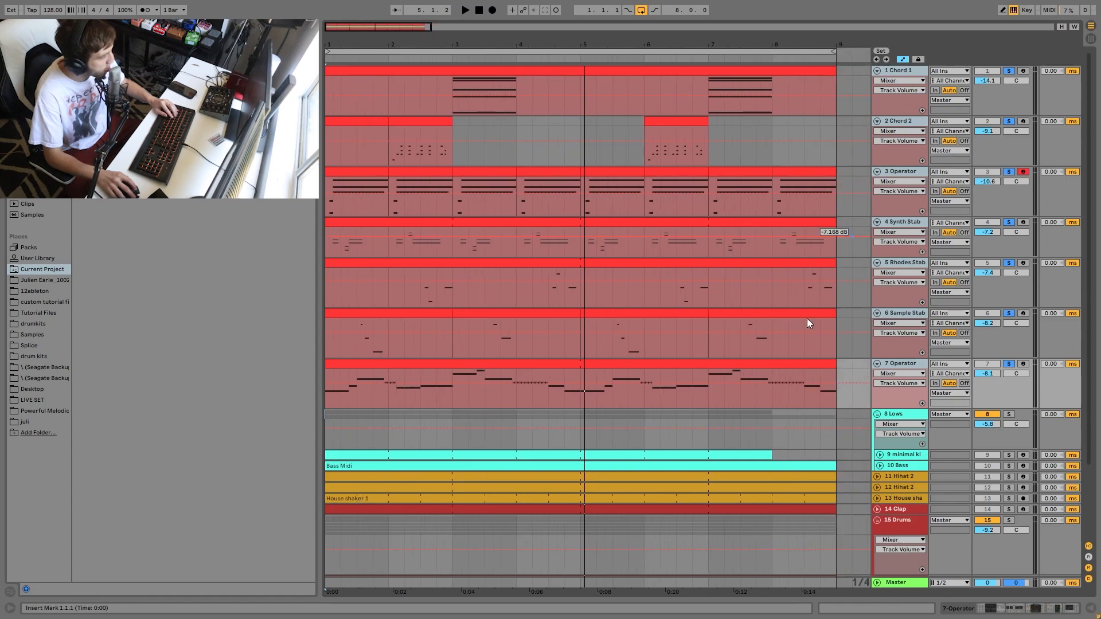
key(Home)
key(space)
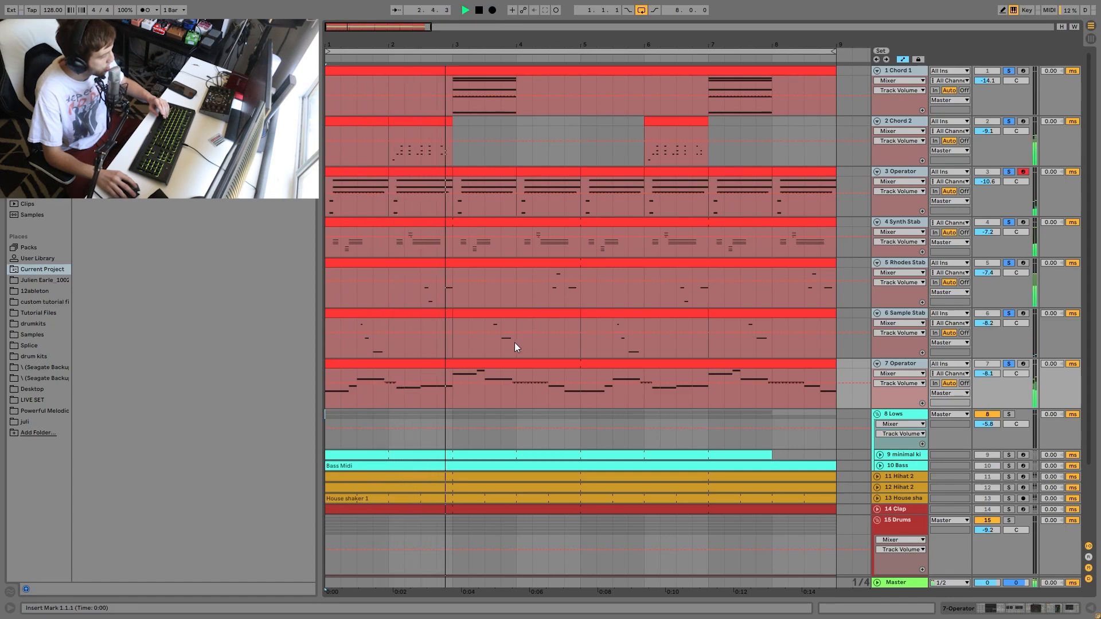
key(space)
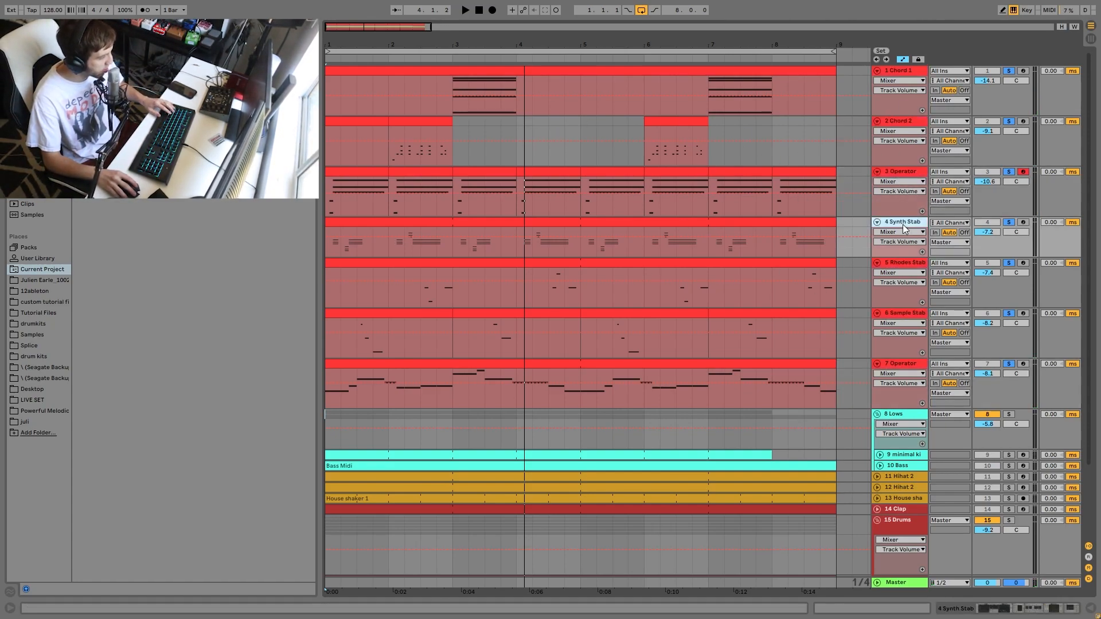
- Audition 4 Synth Stab soloed together with 3 Operator from the start of the loop
click(1010, 222)
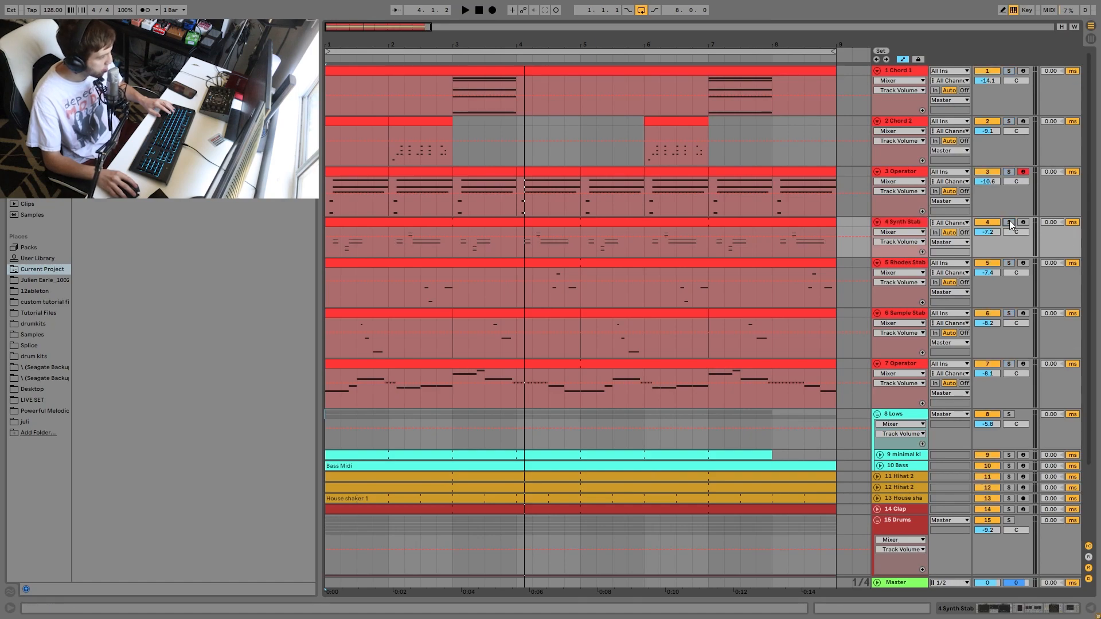
key(space)
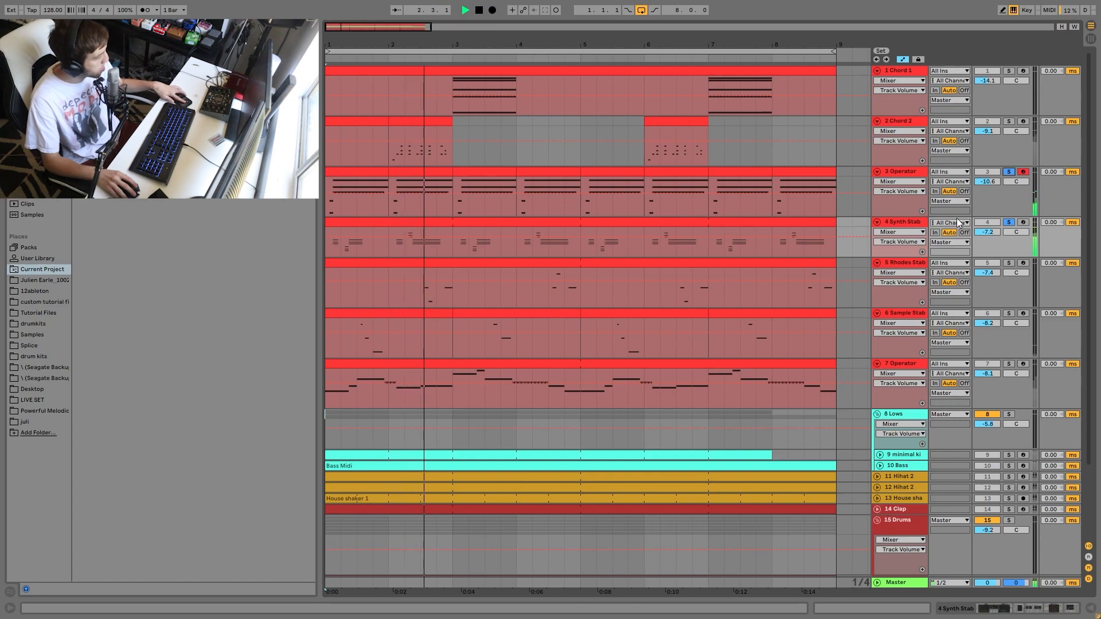
key(space)
- Audition 5 Rhodes Stab and 6 Sample Stab in solo, adding Chord 2 and Chord 1 to the soloed group
click(1010, 263)
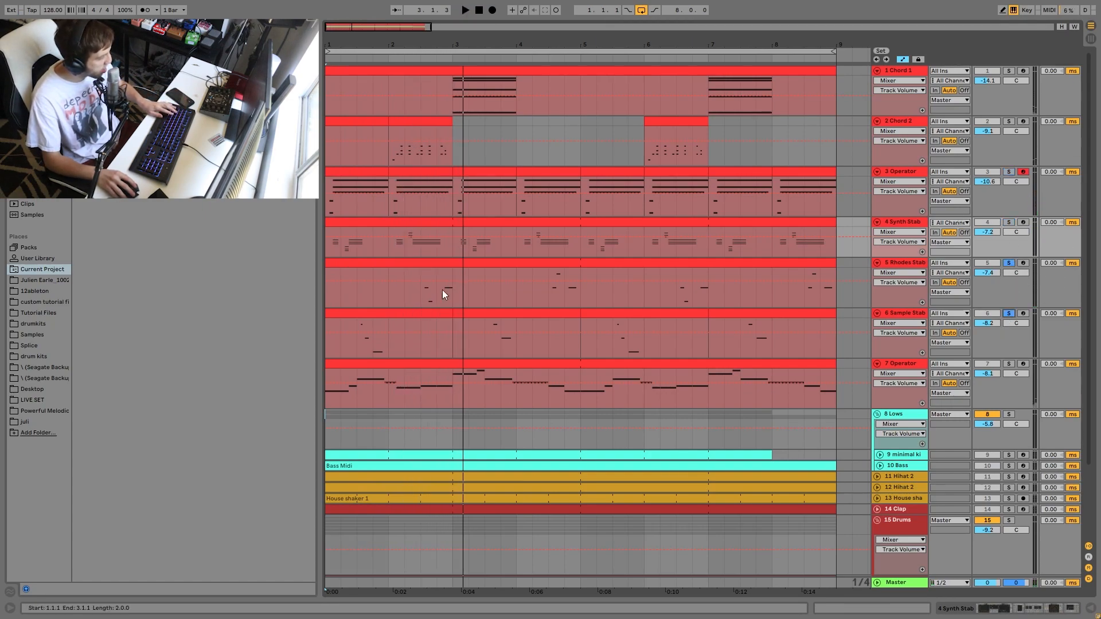
key(space)
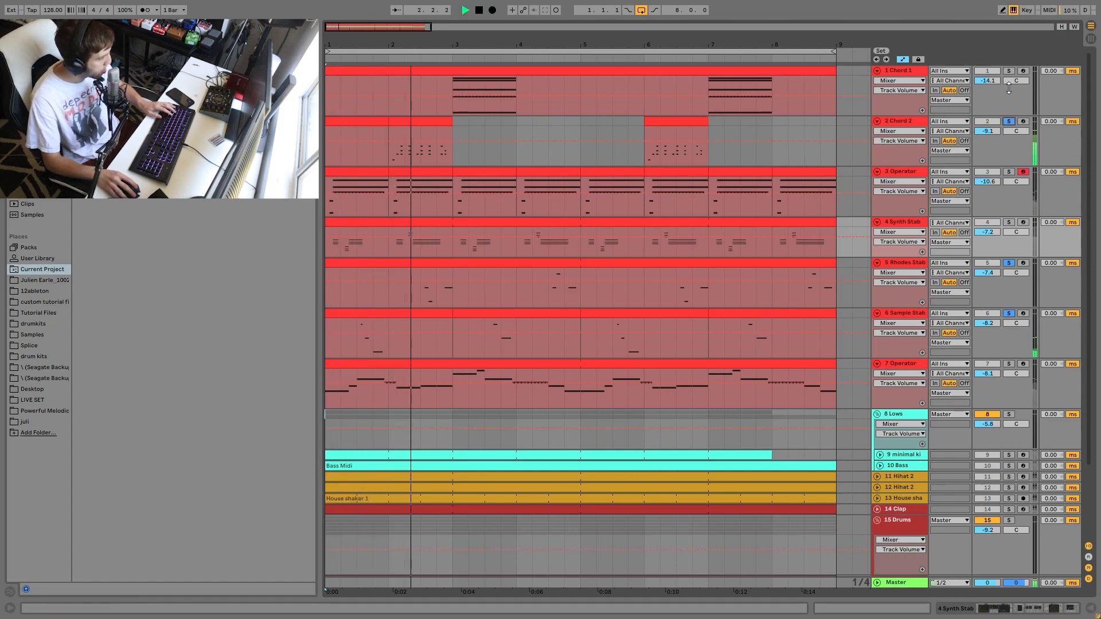
click(1011, 70)
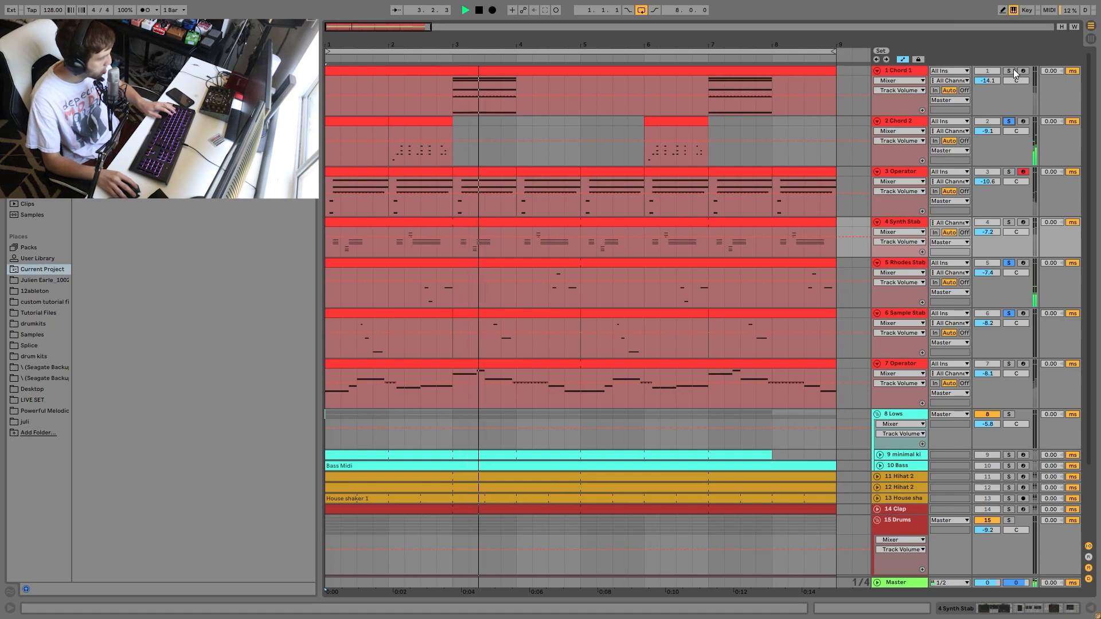
key(space)
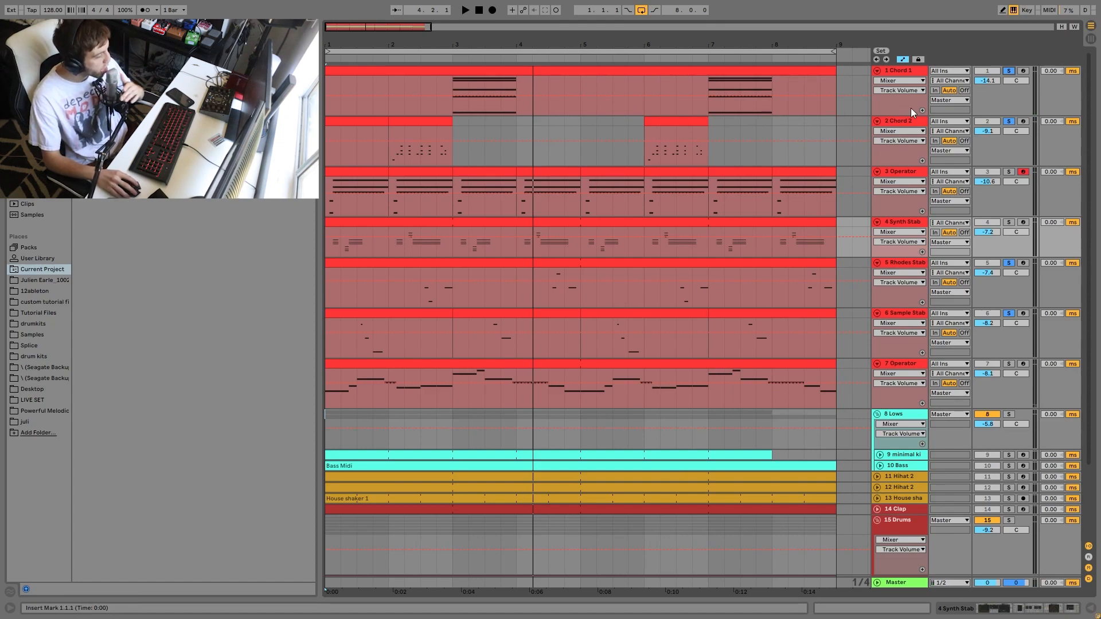
- Audition Chord 2 and Synth Stab one after the other in solo from bar 2
click(1010, 122)
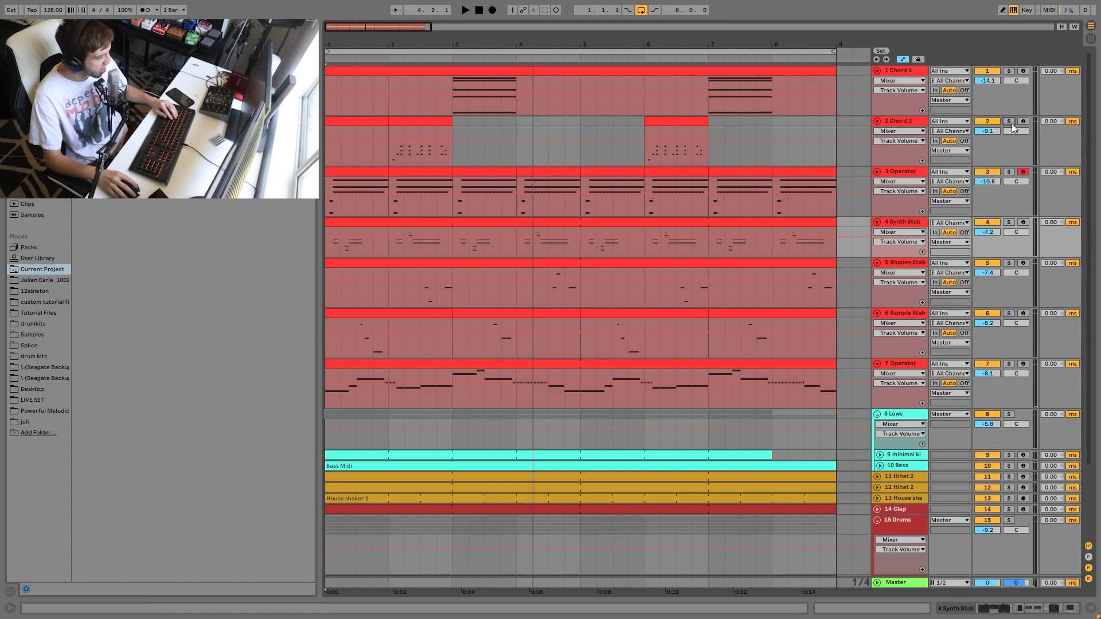
click(423, 122)
key(space)
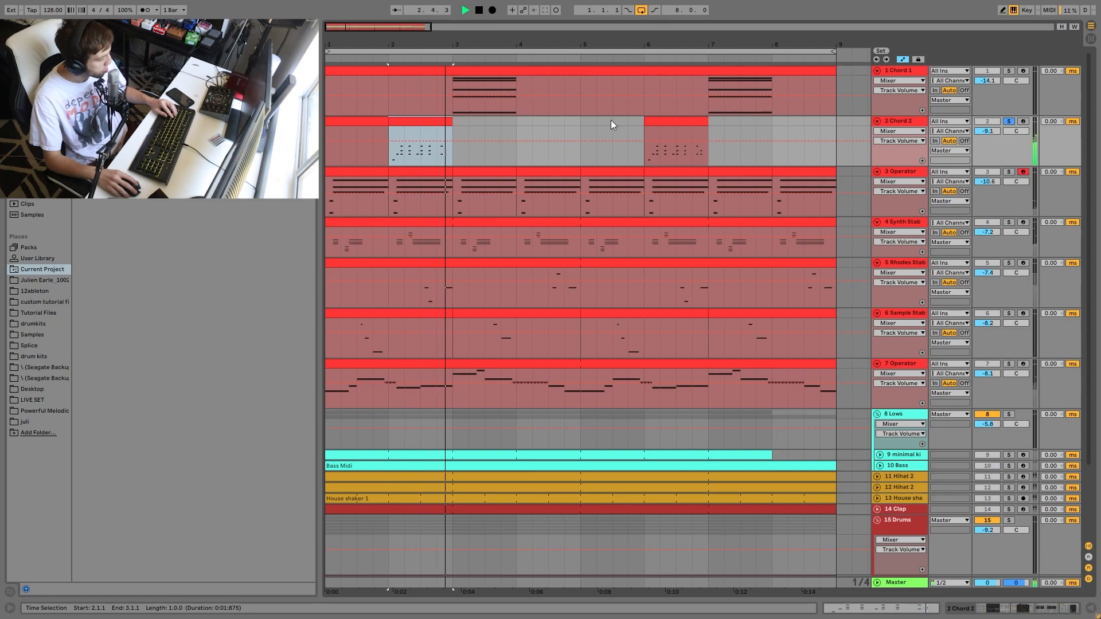
click(1008, 223)
key(space)
key(space)
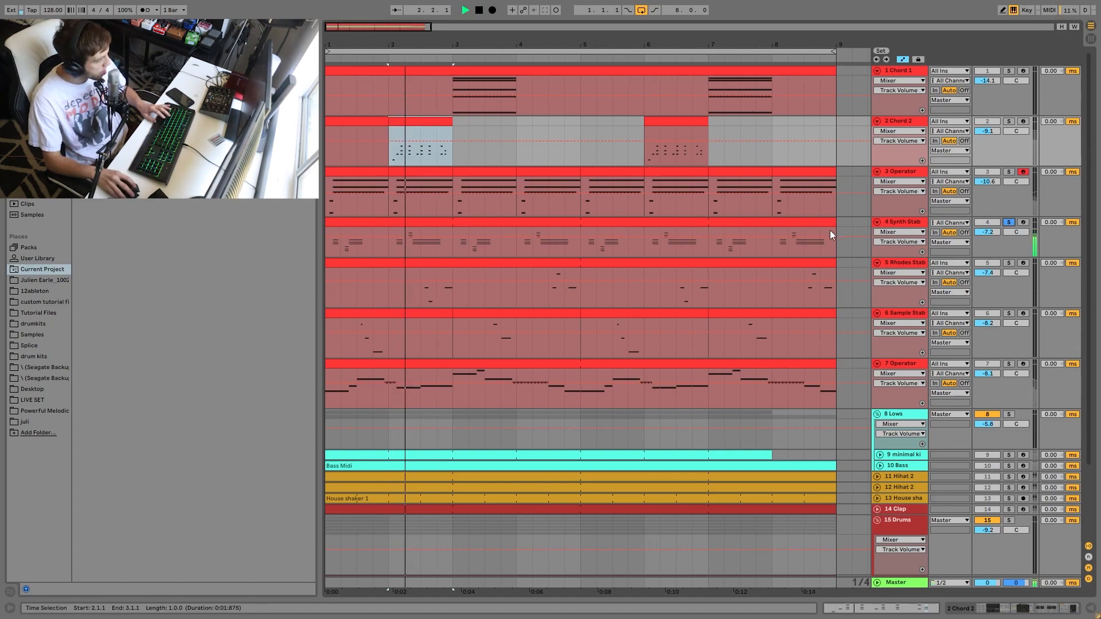
- Audition 5 Rhodes Stab in solo from bar 2, together with 4 Synth Stab
click(1009, 263)
click(388, 293)
key(space)
key(space)
key(space)
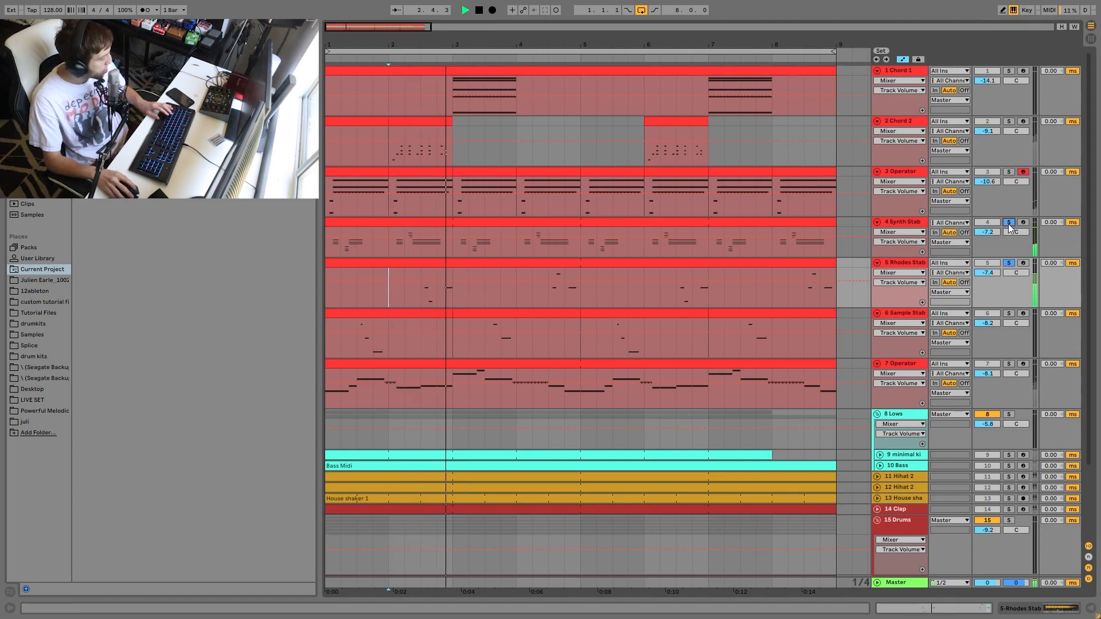
key(space)
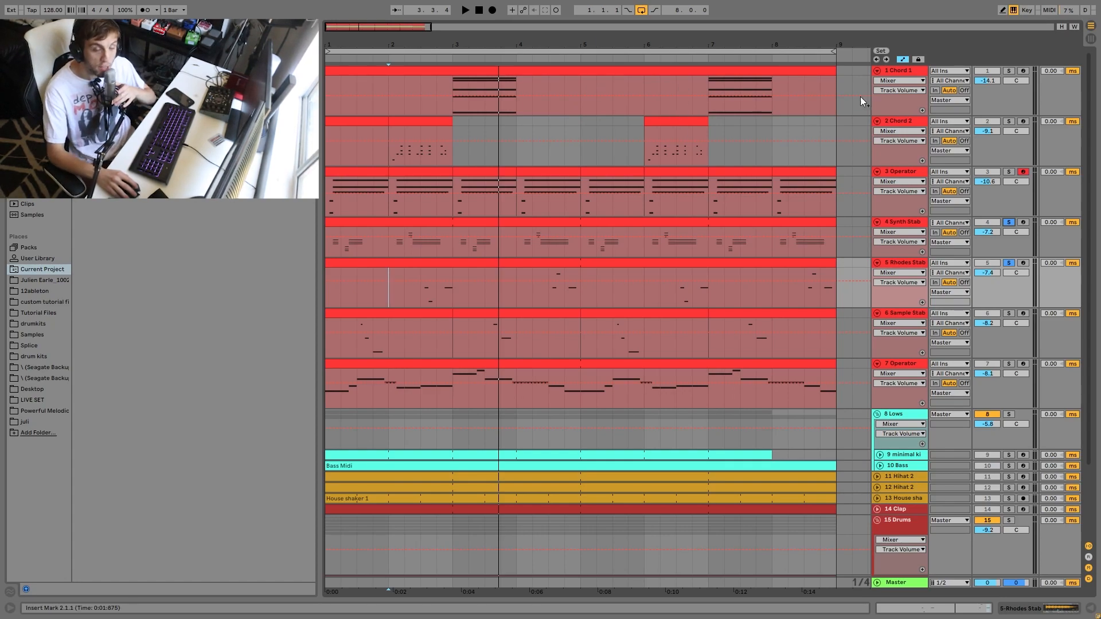
- Show the device chain of Chord 1 and audition the track in solo from bar 3
double_click(889, 69)
click(1008, 71)
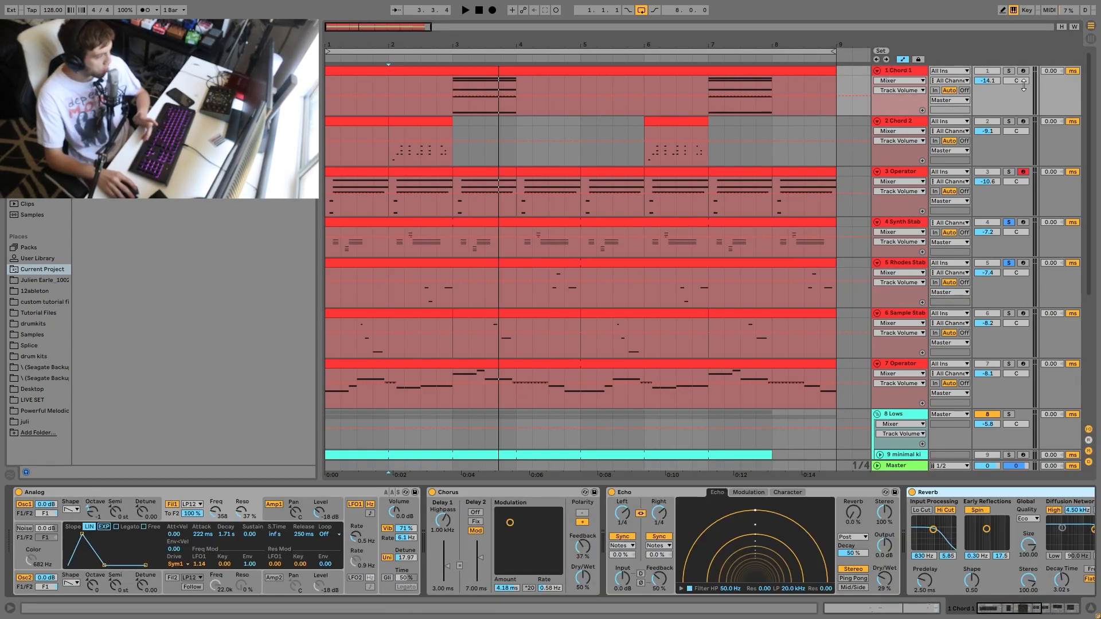
click(453, 110)
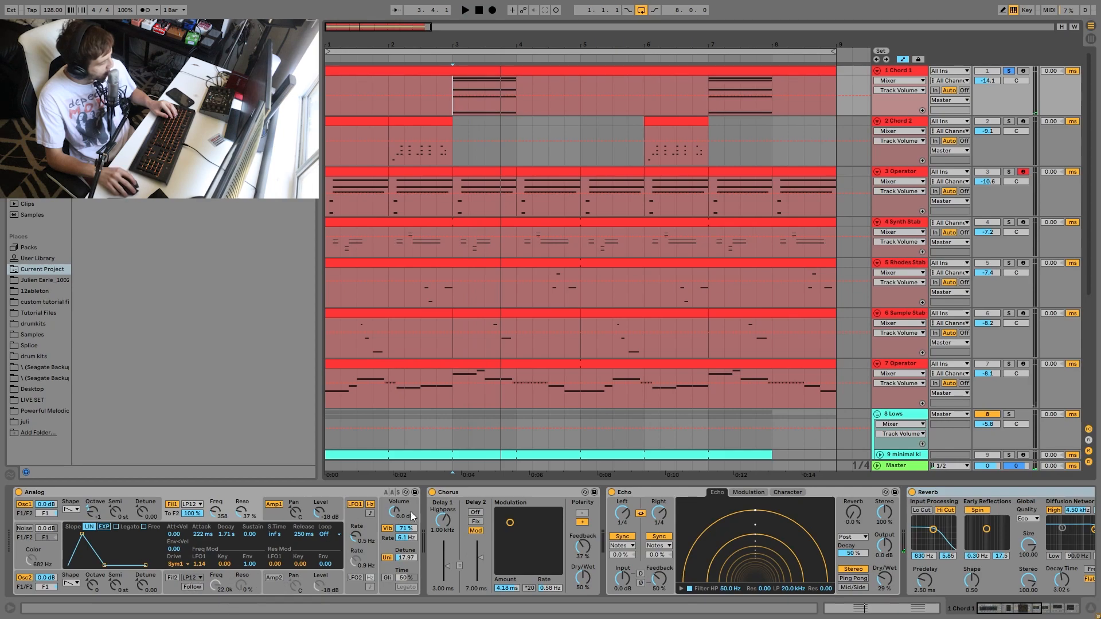
- Audition Chord 2 in solo from bar 2 and inspect oscillators B and C of its Operator
click(1009, 122)
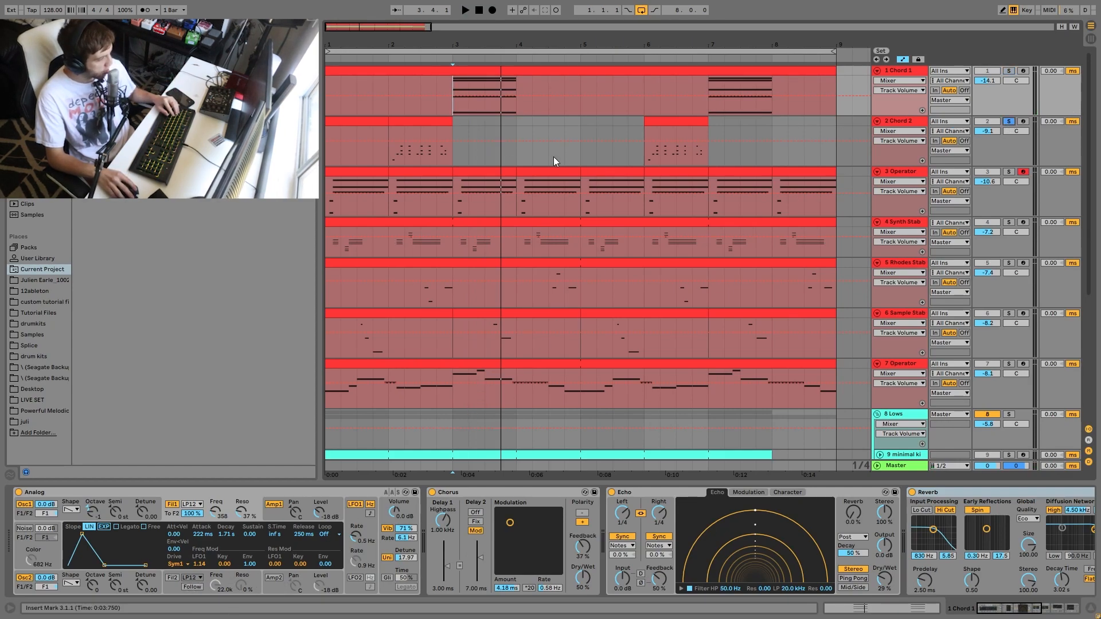
click(388, 159)
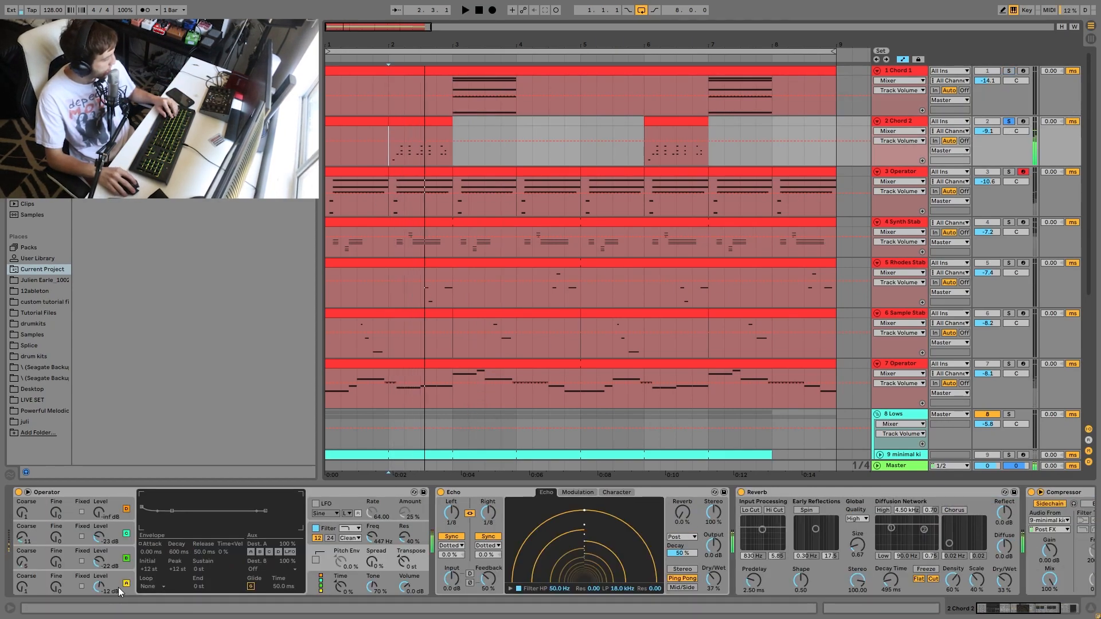
click(111, 561)
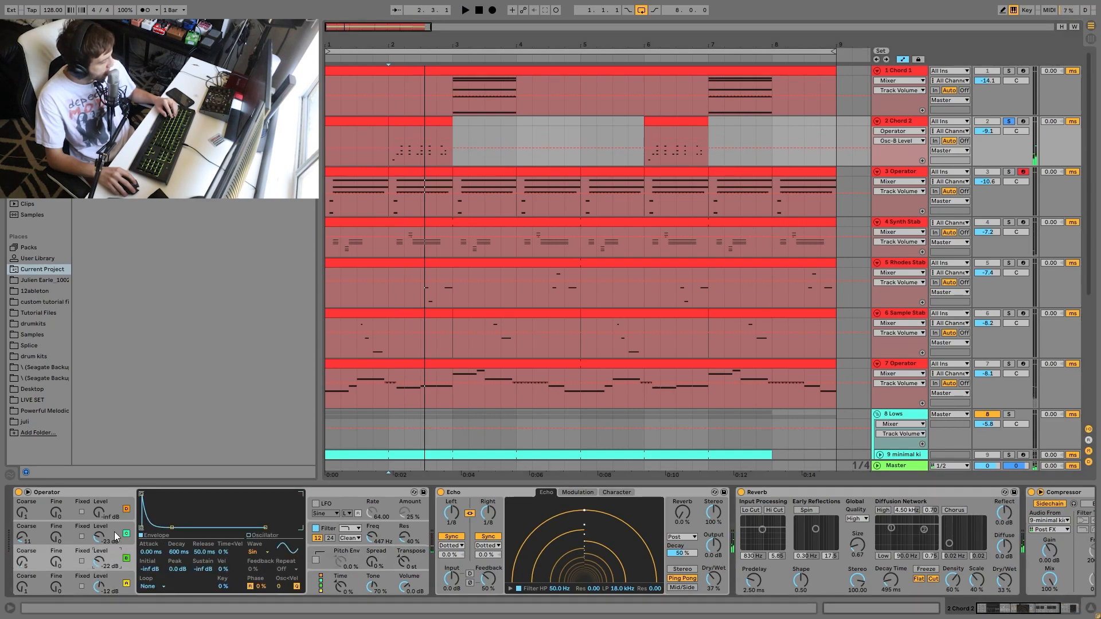
click(116, 536)
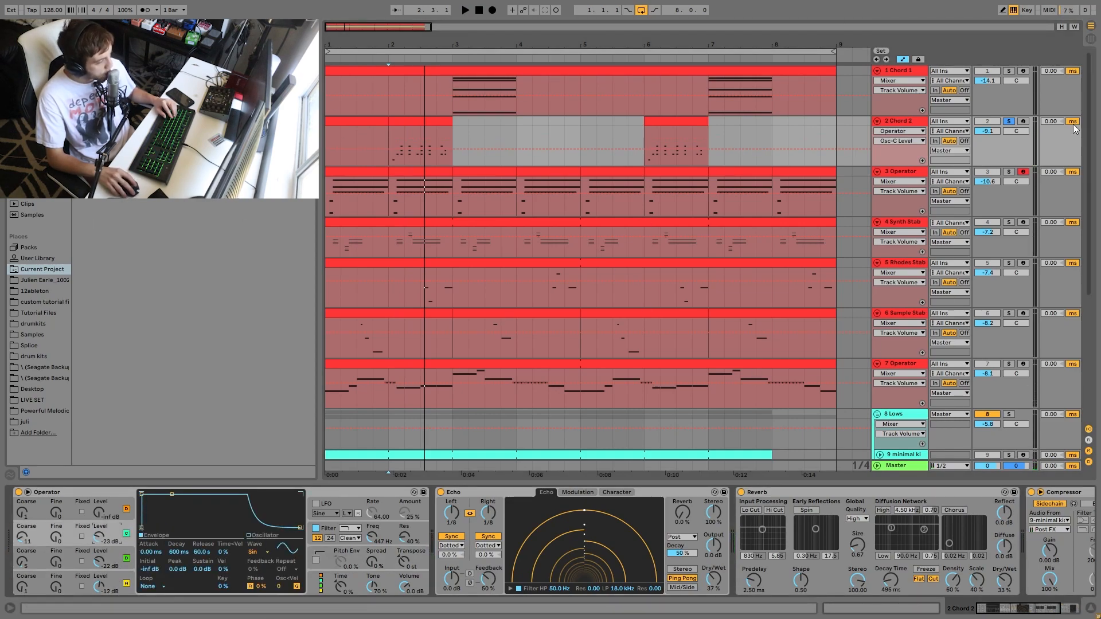
- Examine the repeated chord notes in Chord 2's bar 2 clip, and play Chord 1 in solo from bar 3 for comparison
double_click(420, 143)
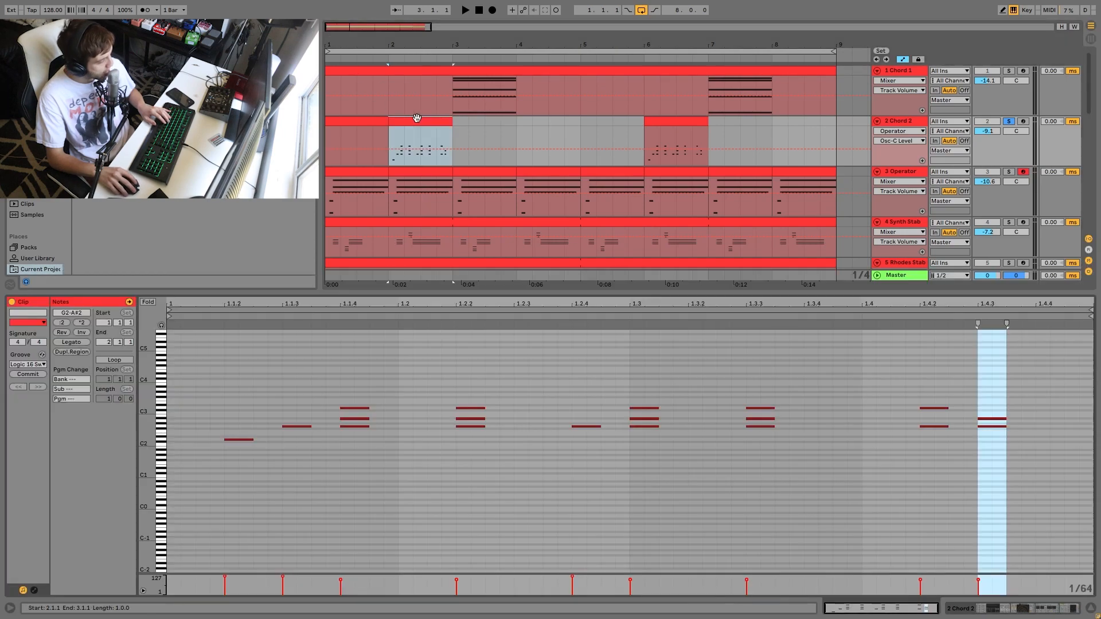
drag(341, 460, 481, 405)
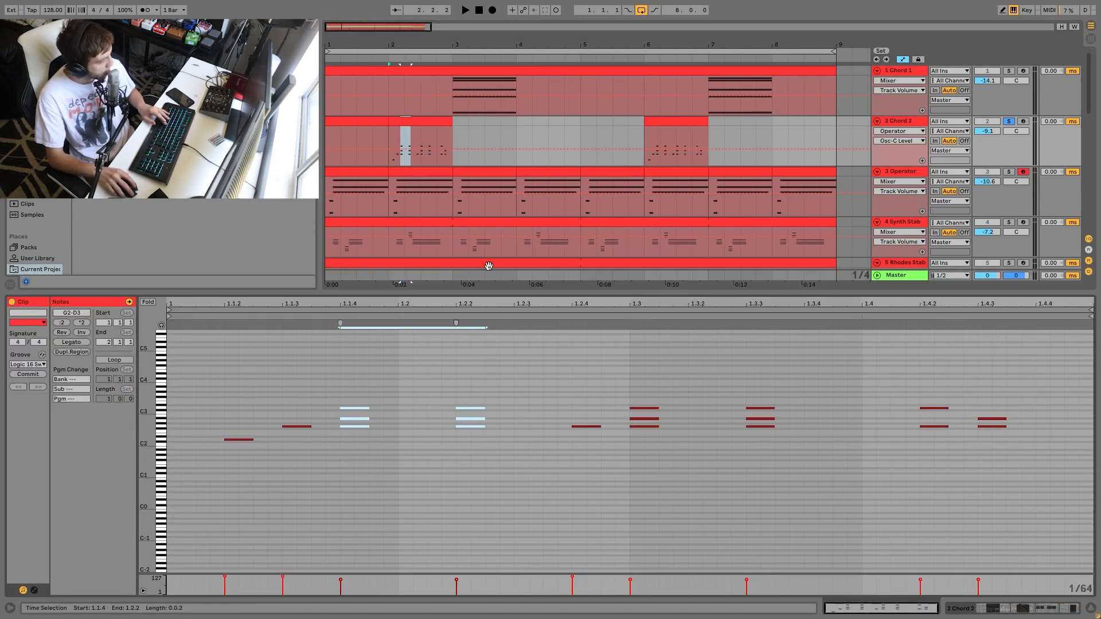
click(1010, 72)
click(451, 105)
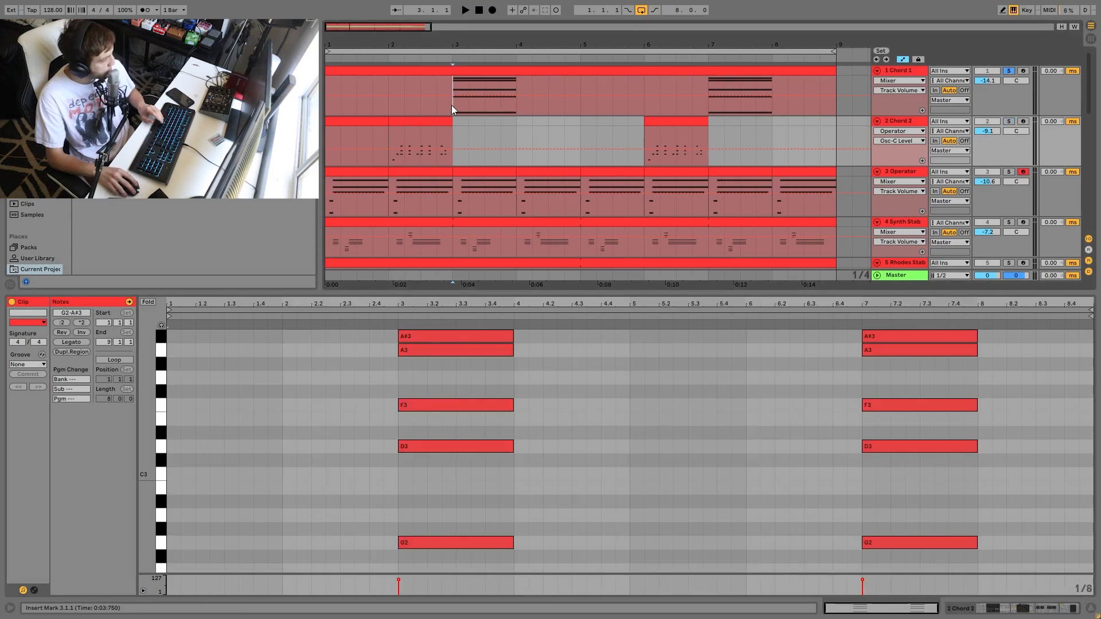
key(space)
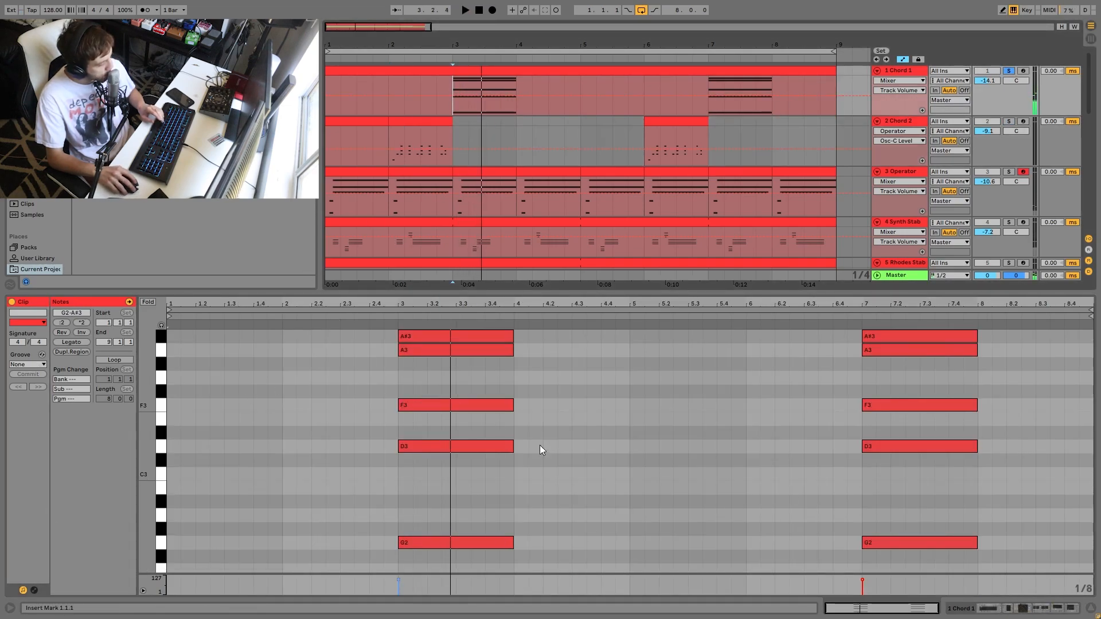
- Show Chord 1's devices and audition tracks 1 Chord 1 through 6 Sample Stab soloed together from bar 3
double_click(892, 74)
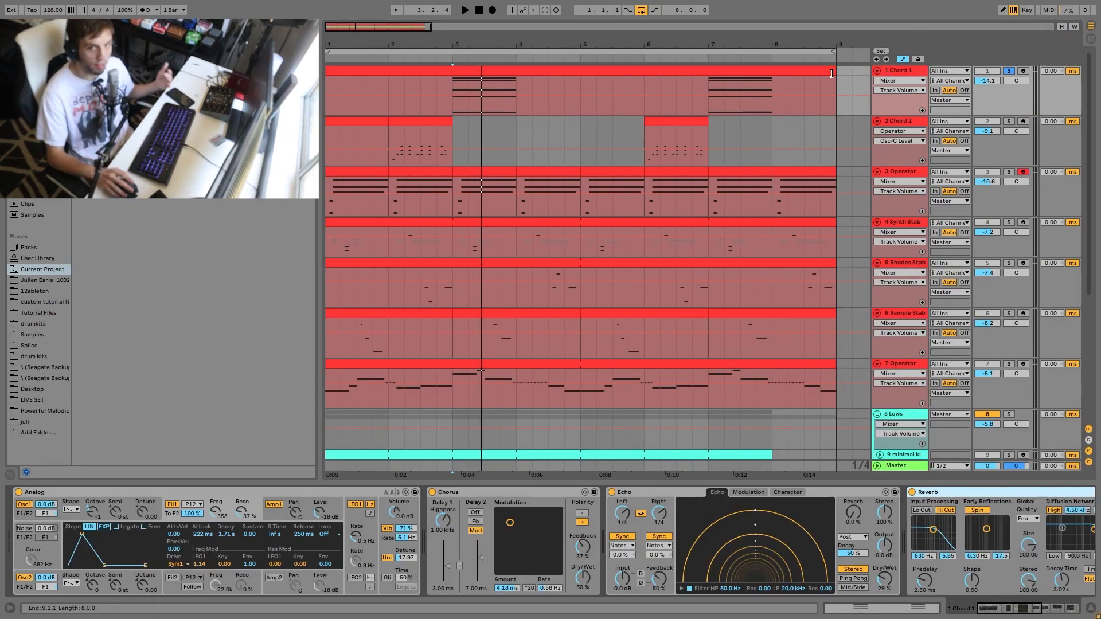
click(1008, 121)
click(1008, 171)
click(1009, 222)
scroll(1010, 212, down, 2)
click(1009, 206)
click(1008, 257)
key(space)
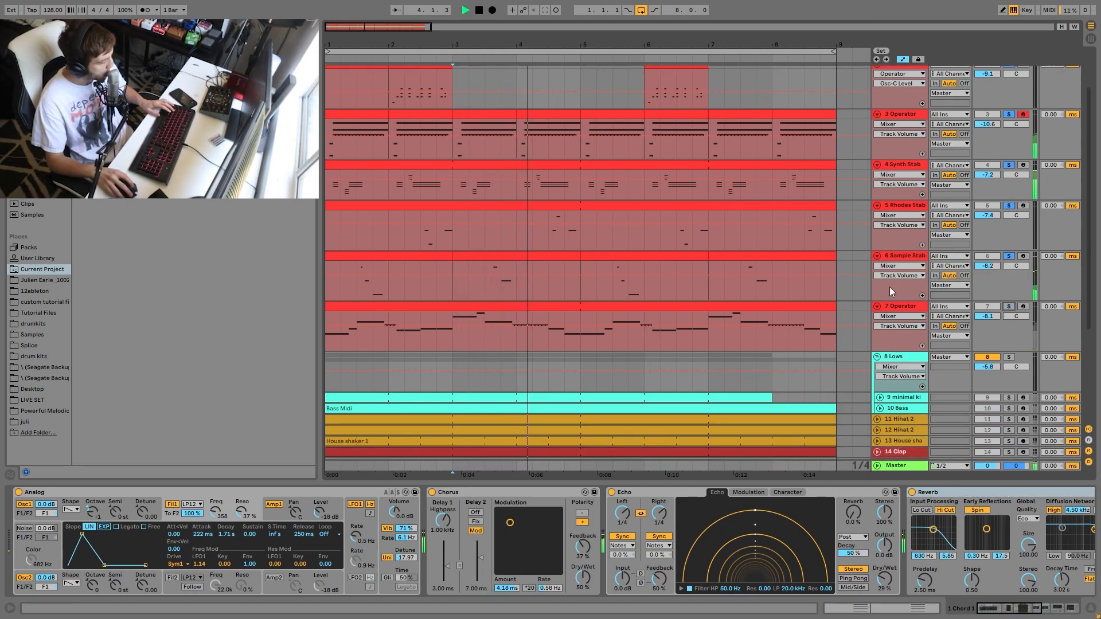
scroll(868, 324, up, 1)
scroll(868, 324, up, 1)
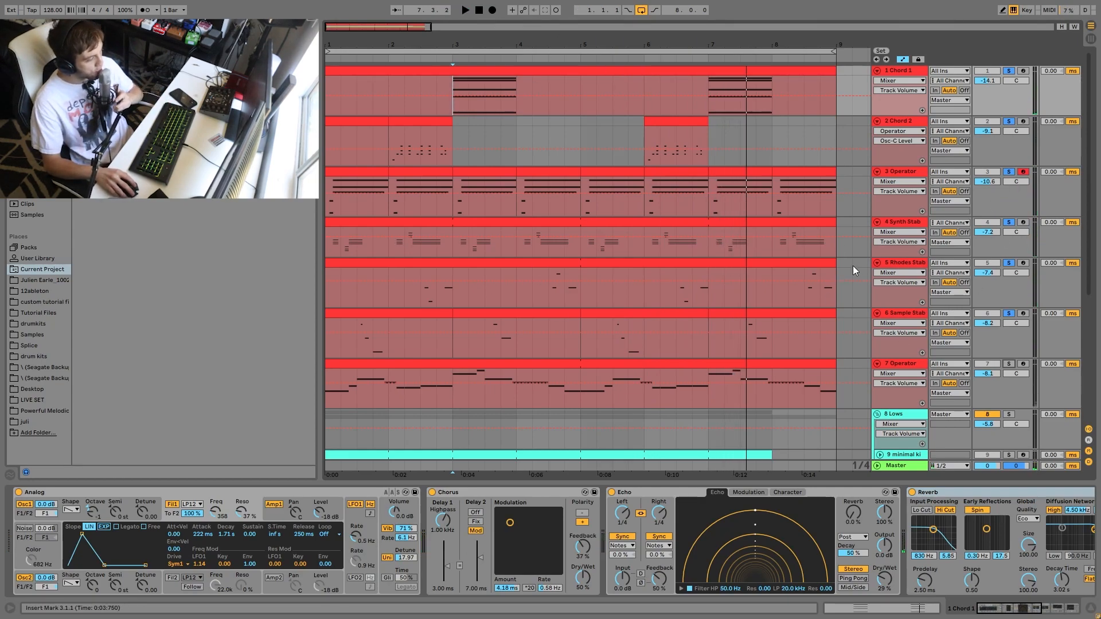
- Show the device chain of 4 Synth Stab and audition it soloed together with Chord 1
click(899, 231)
click(898, 226)
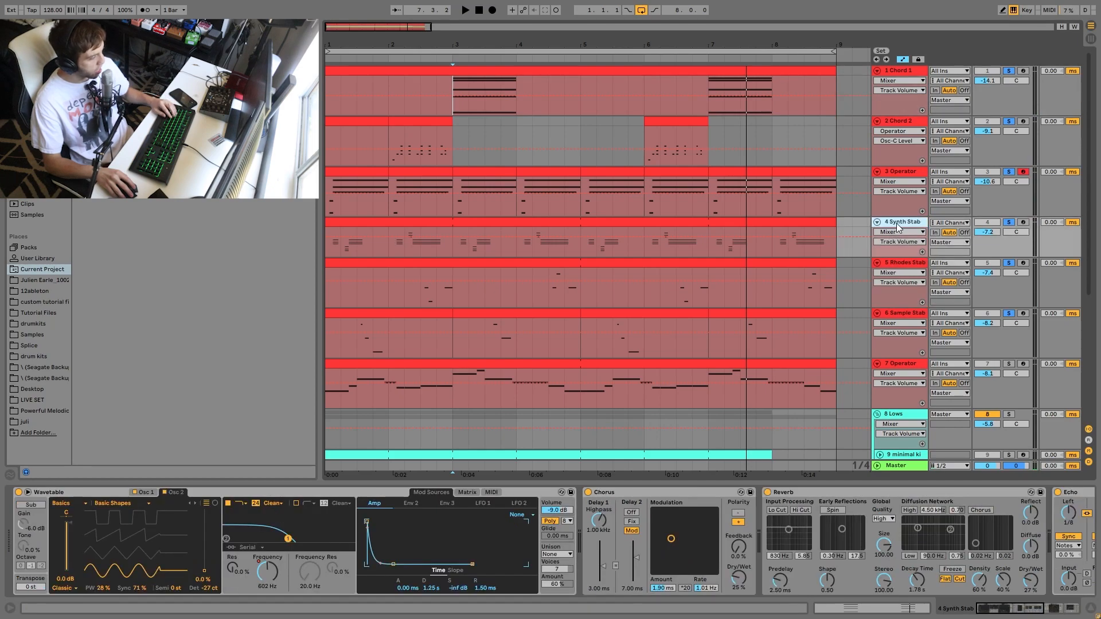
click(1010, 222)
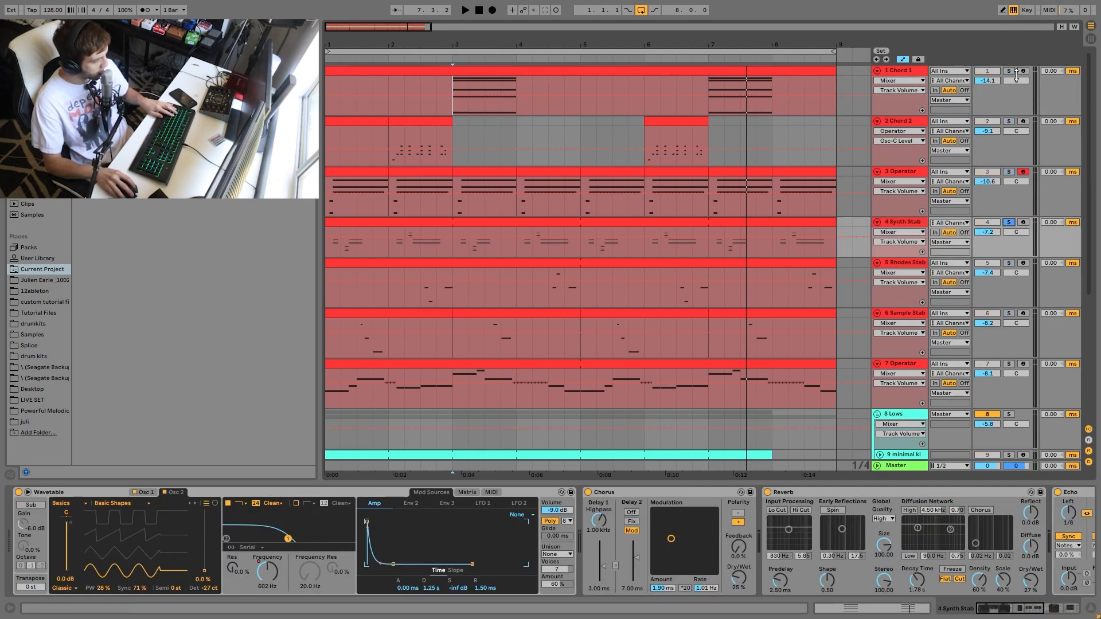
key(space)
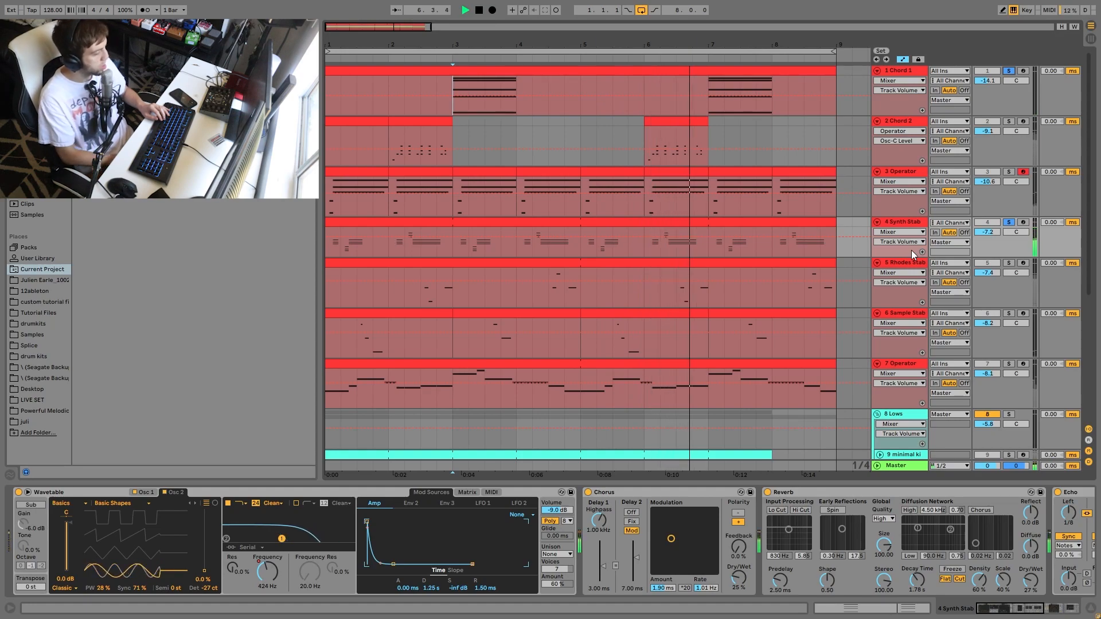
- Audition 5 Rhodes Stab and 6 Sample Stab soloed with Chord 1 and 4 Synth Stab, and show the devices of 6 Sample Stab and 3 Operator
key(space)
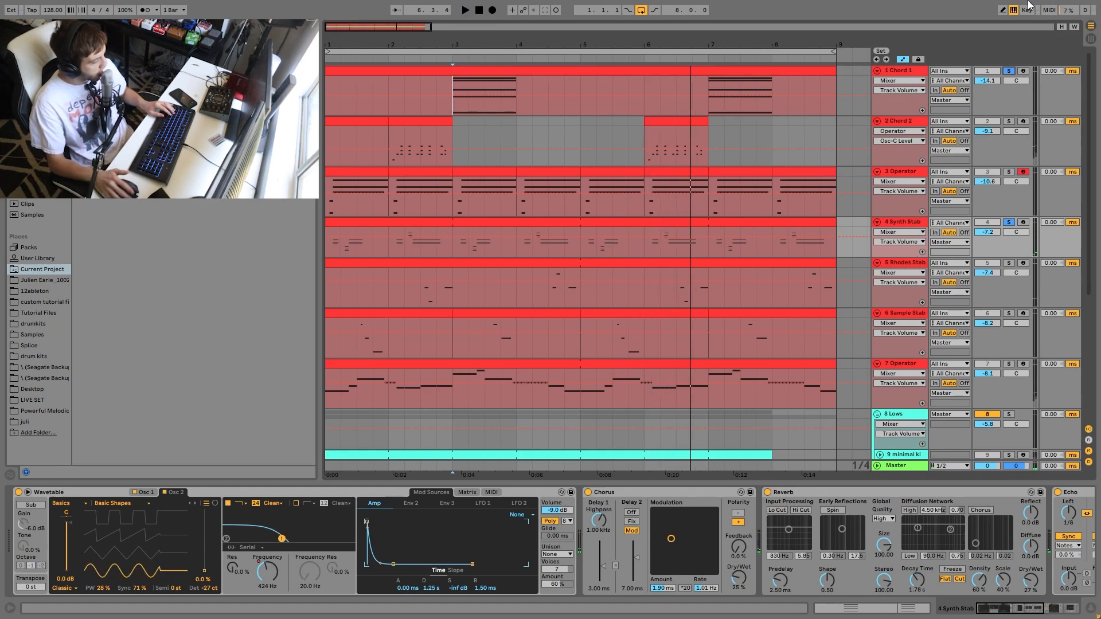
click(1008, 263)
key(space)
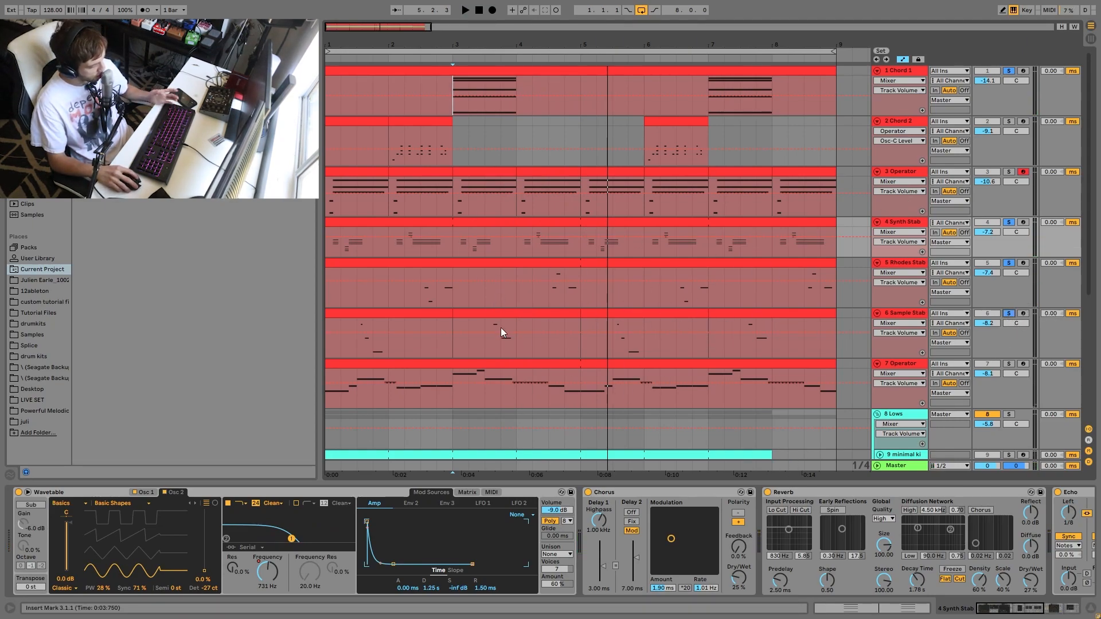
click(483, 352)
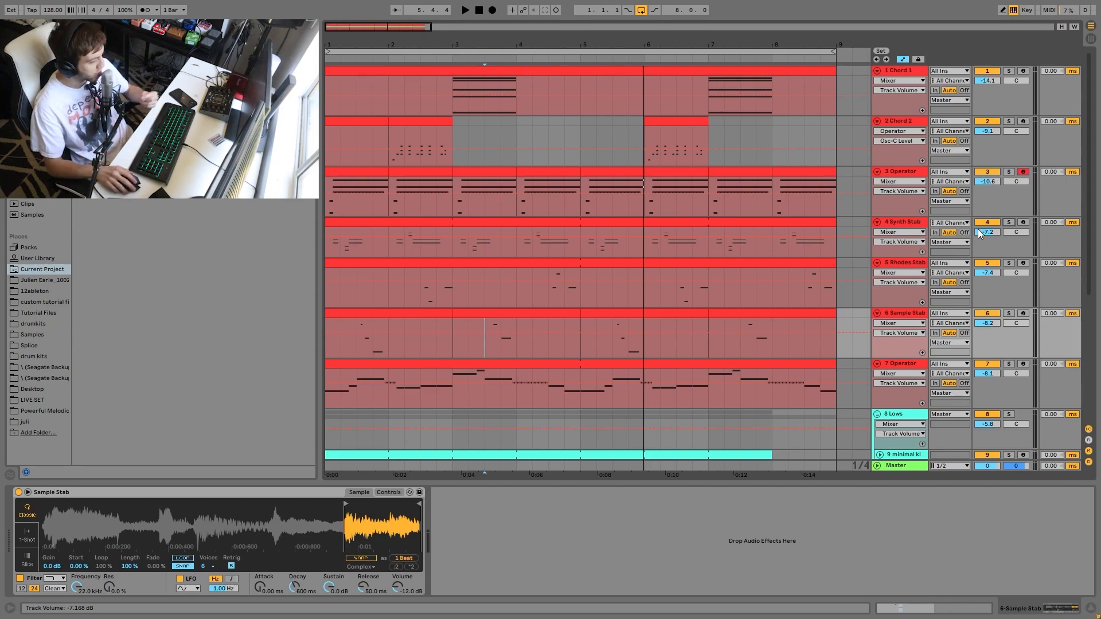
click(896, 172)
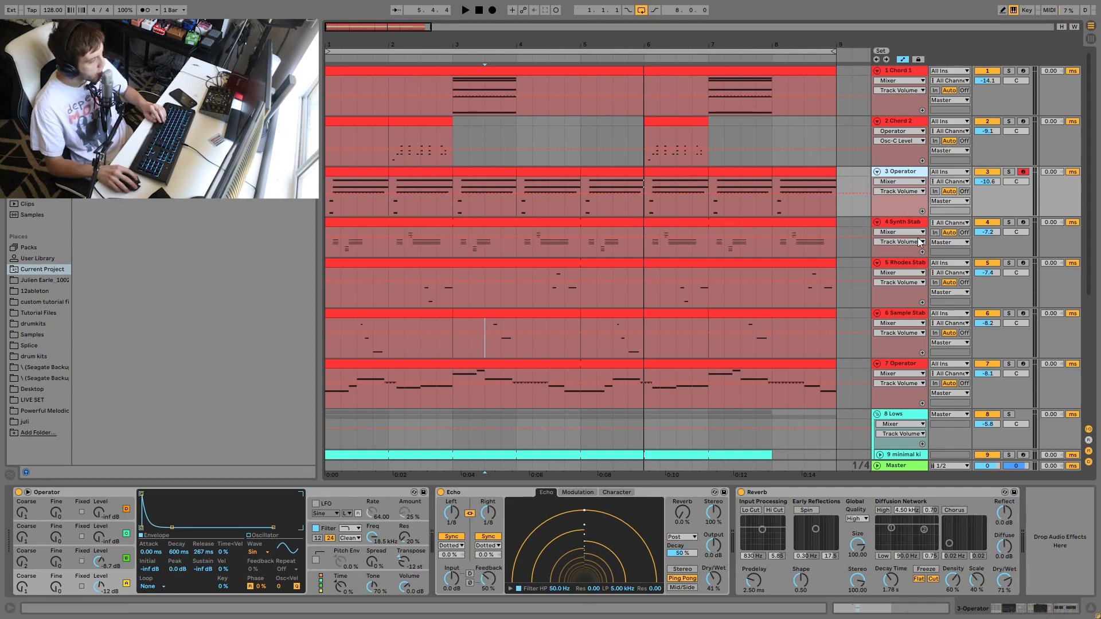
- Audition 7 Operator in solo from bar 1 with its whole clip selected
scroll(947, 356, down, 3)
click(1009, 307)
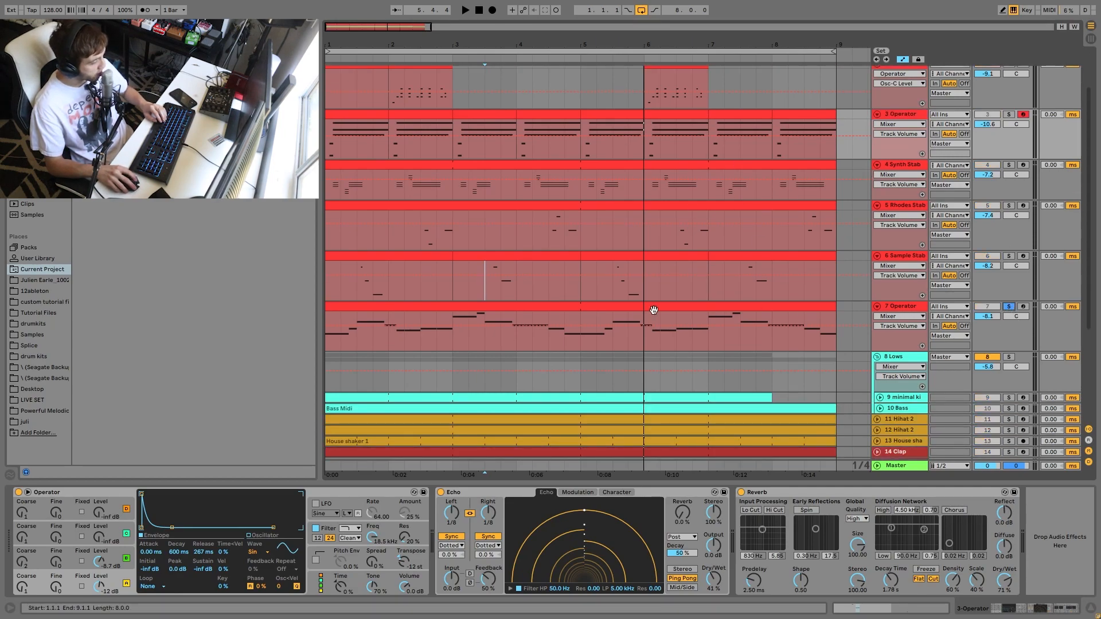
click(589, 304)
key(space)
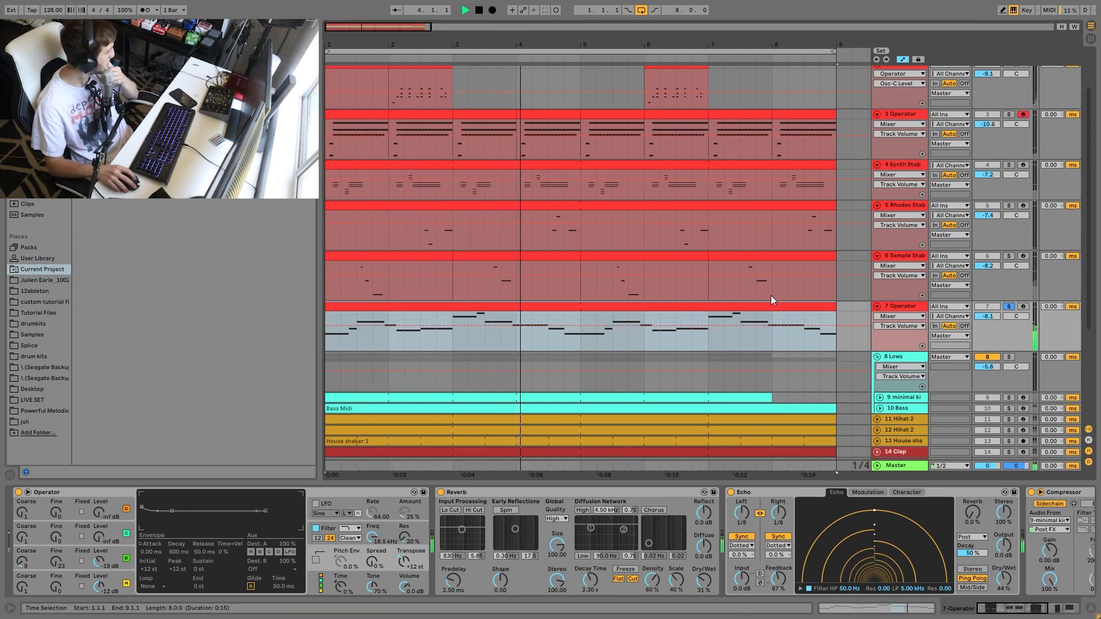
- Delete the lower row of deactivated notes around C3 from the 7 Operator clip and show the track's devices
double_click(731, 310)
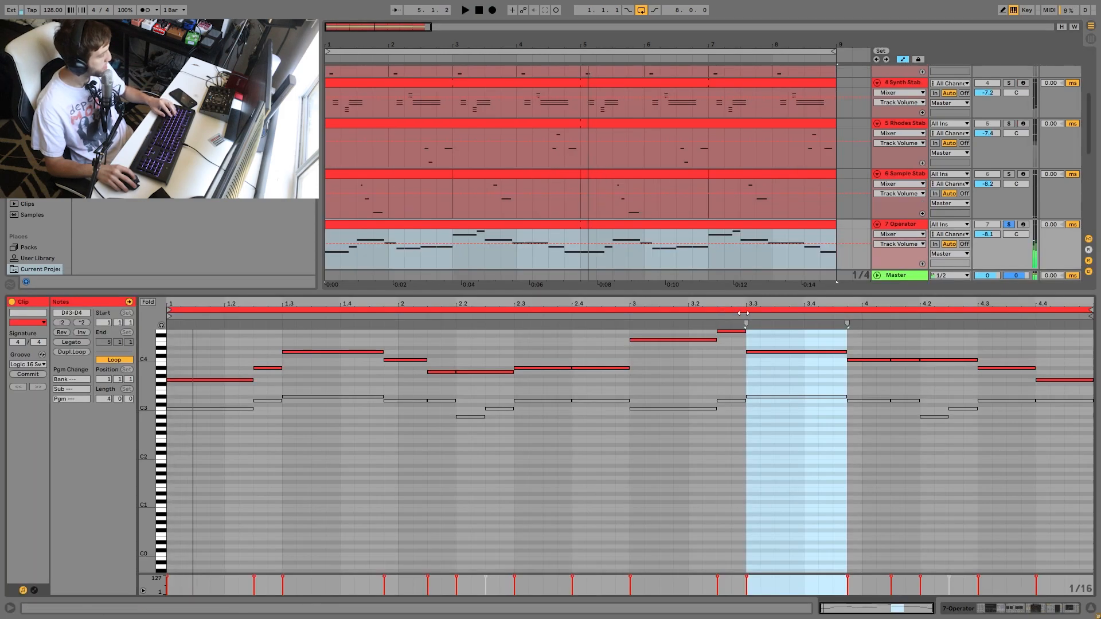
drag(190, 388, 1065, 538)
key(Delete)
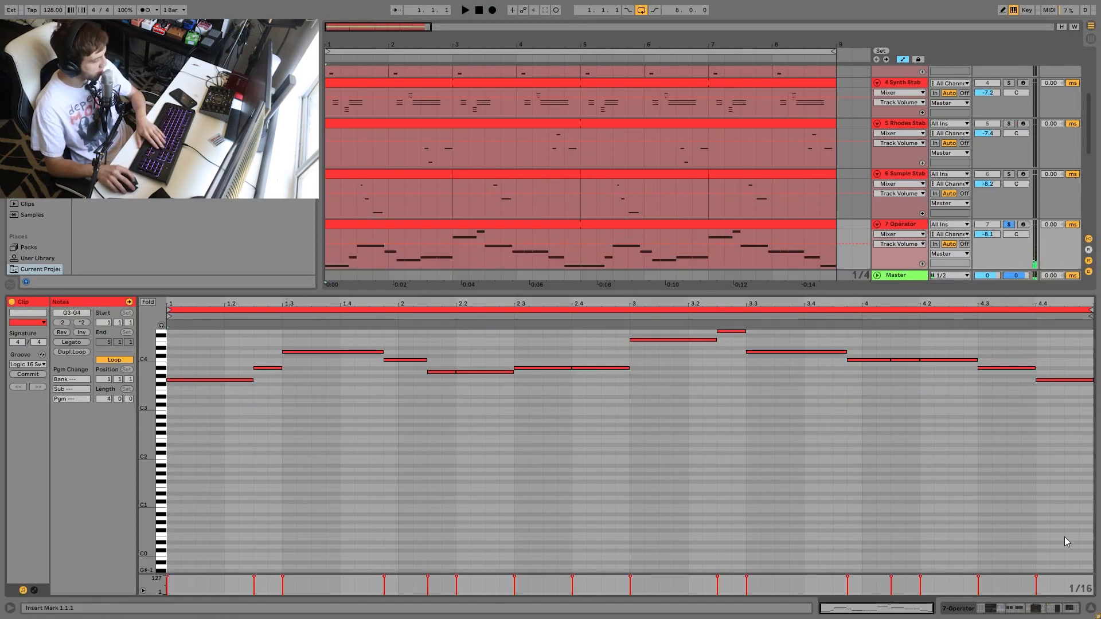
click(898, 224)
scroll(945, 241, up, 3)
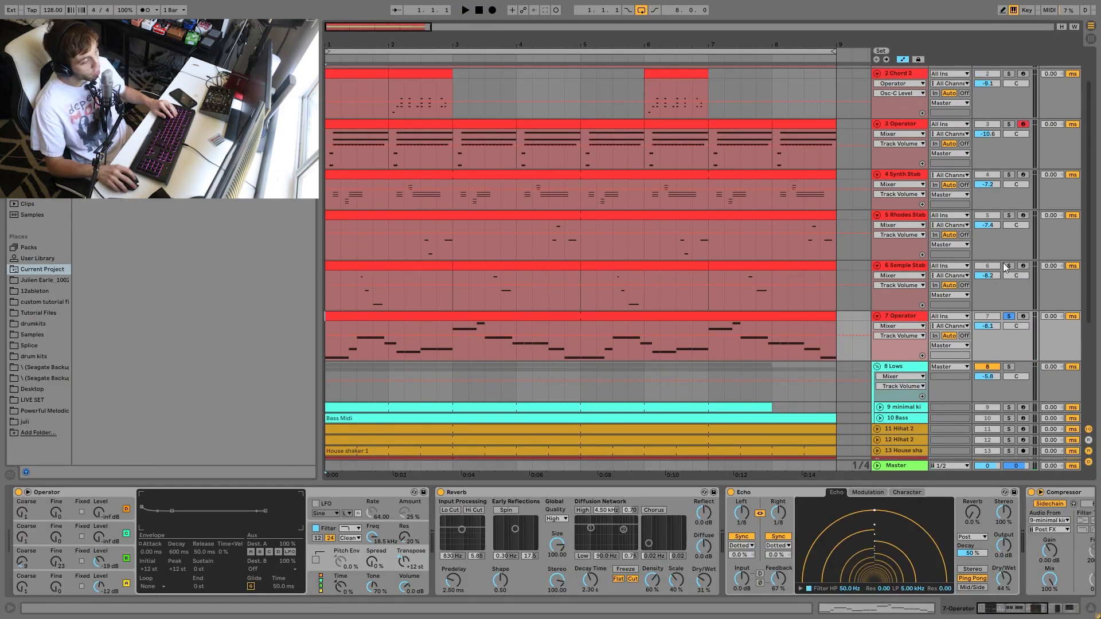
- Solo tracks 1 Chord 1 through 6 Sample Stab together and audition them from bar 1 without 7 Operator
click(906, 266)
scroll(893, 139, up, 2)
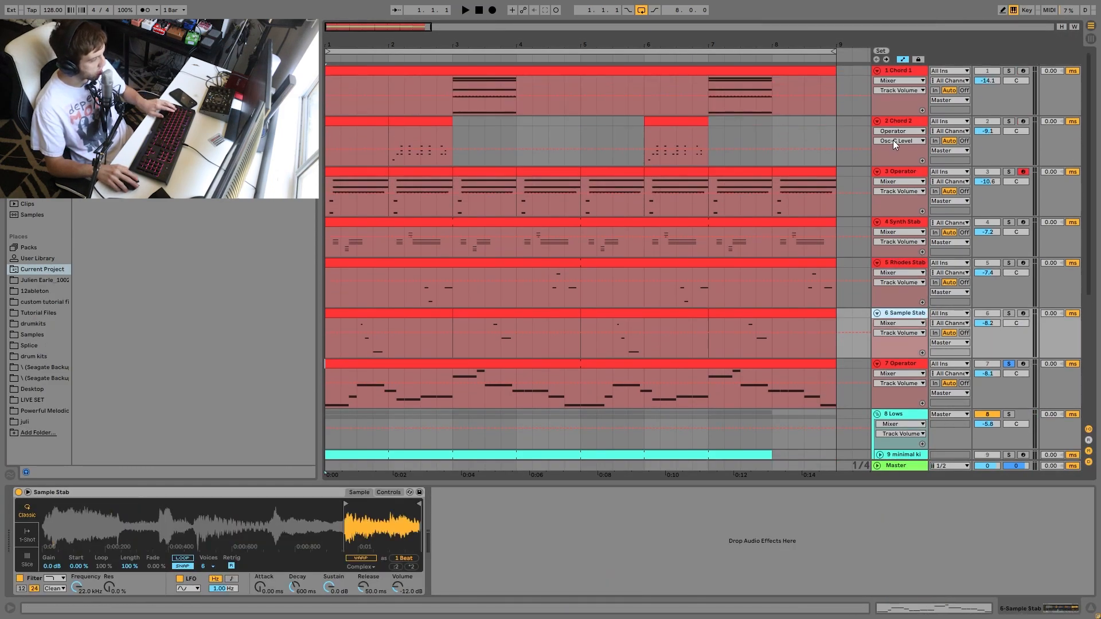
shift+click(907, 69)
click(1013, 71)
key(space)
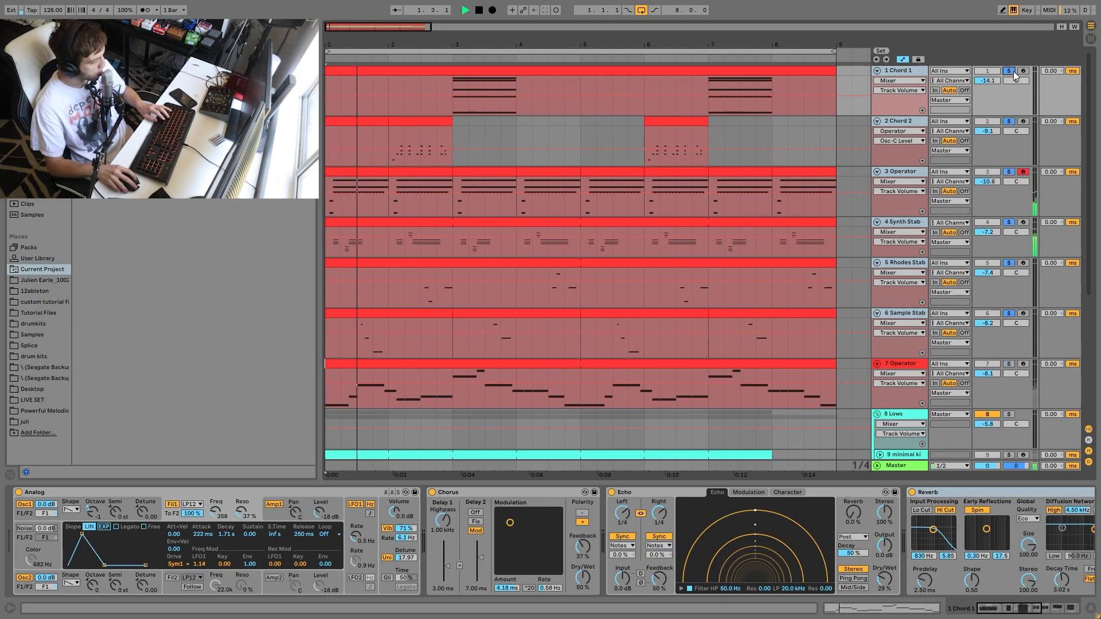
key(space)
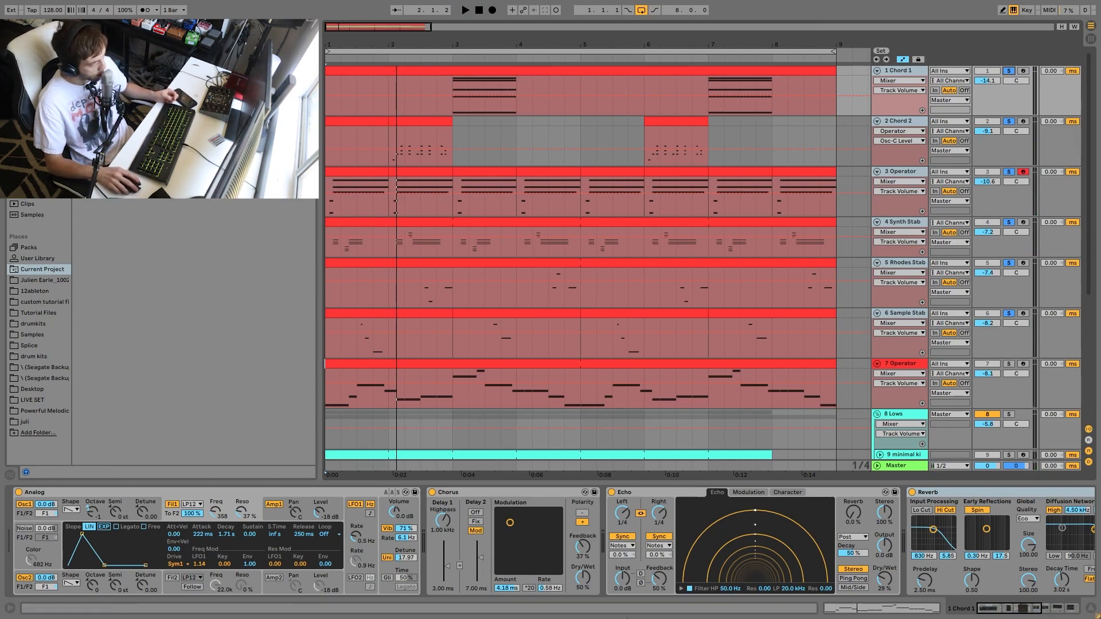
key(space)
scroll(923, 304, down, 3)
scroll(923, 304, down, 2)
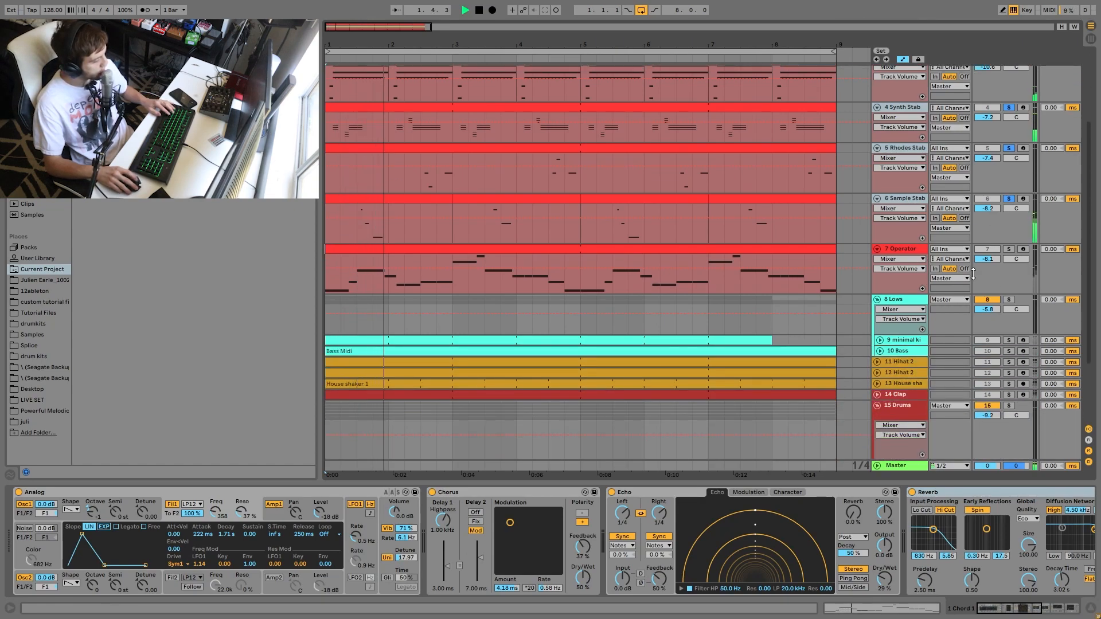
scroll(973, 273, up, 3)
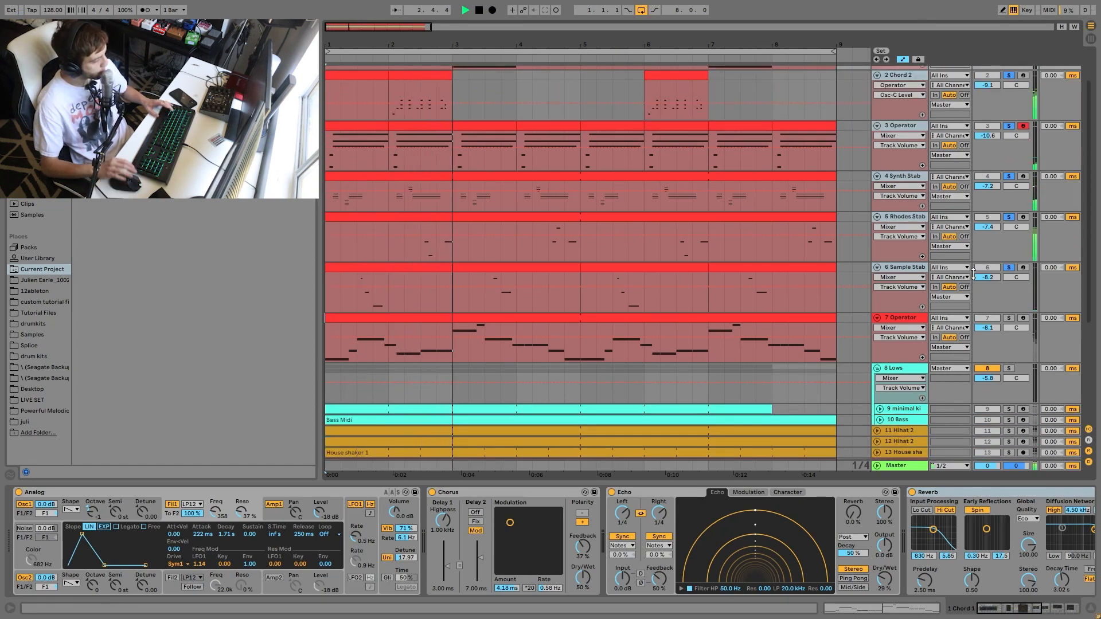
key(space)
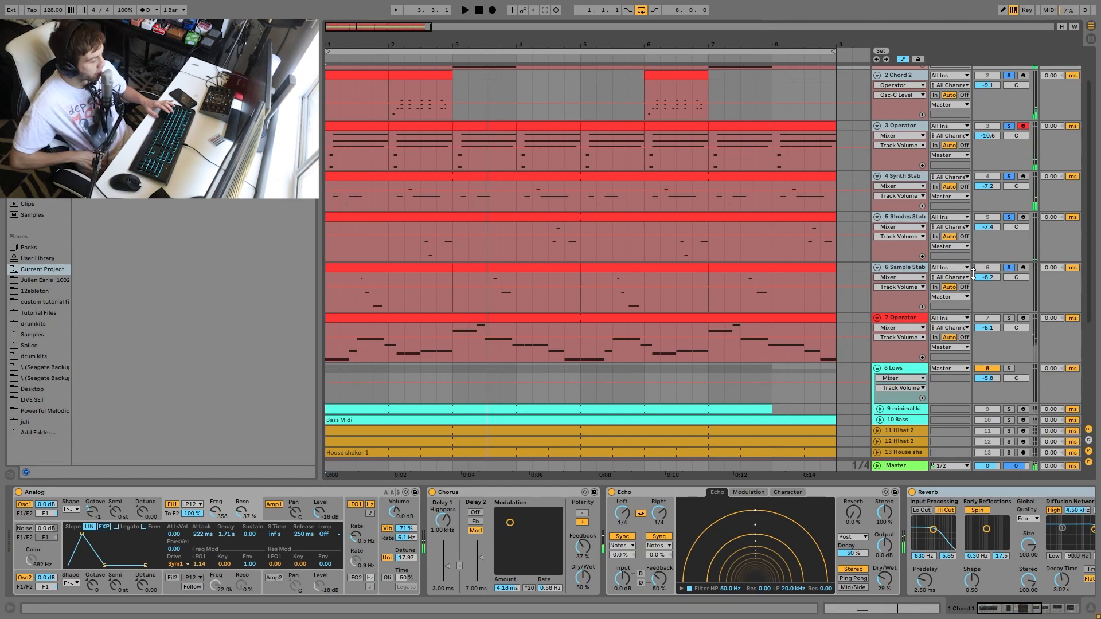
- Add 7 Operator to the soloed tracks, play from bar 1 and examine the notes of its clip
click(1009, 318)
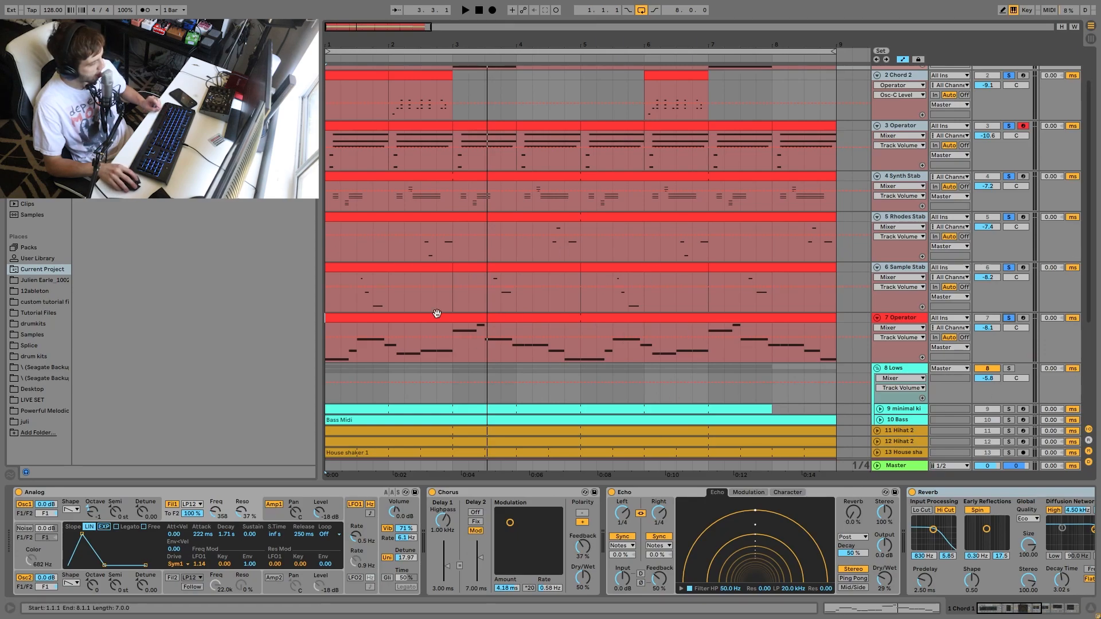
key(space)
double_click(627, 322)
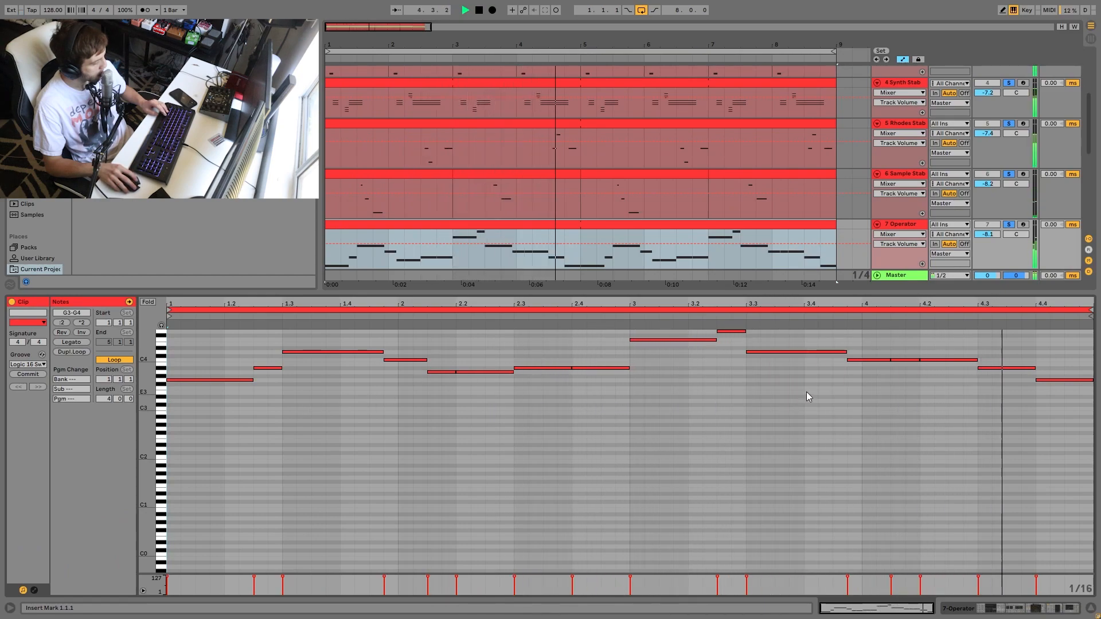
key(space)
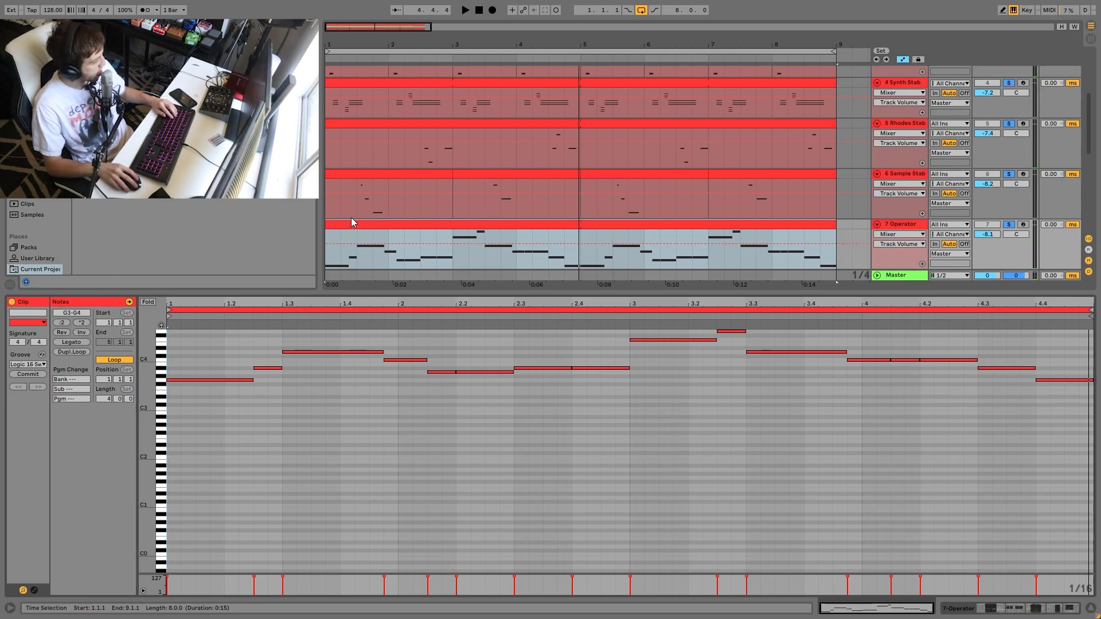
- Examine 6 Sample Stab's notes from 1.3.1 to 2.1.1 and 3.3.1 to 4.1.1, and audition the soloed tracks from 3.3.1
drag(353, 212, 385, 176)
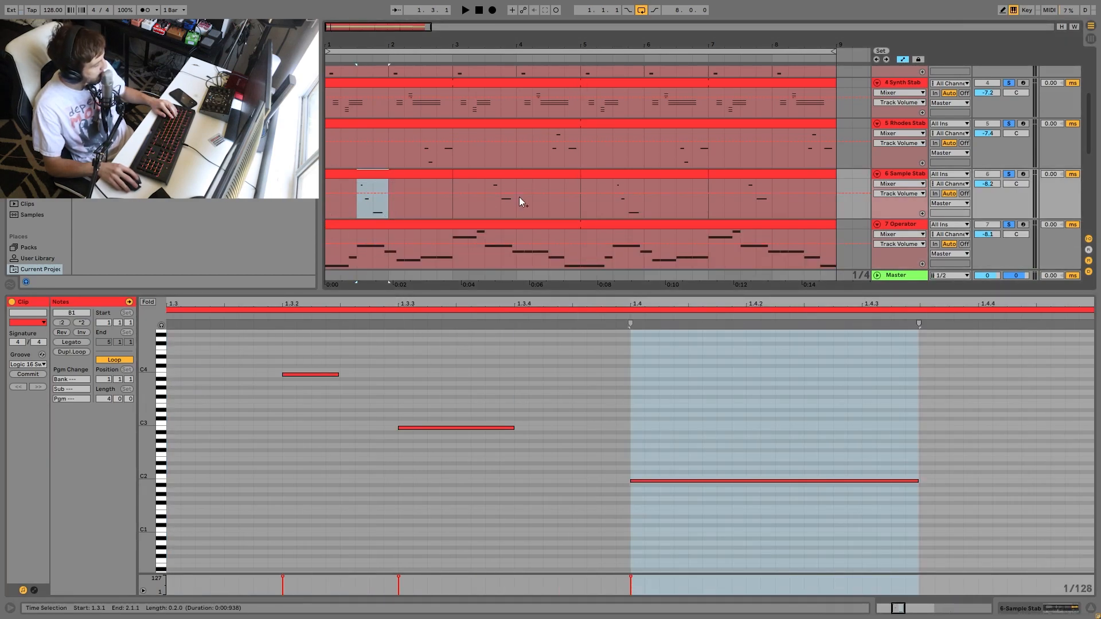
drag(493, 208, 510, 177)
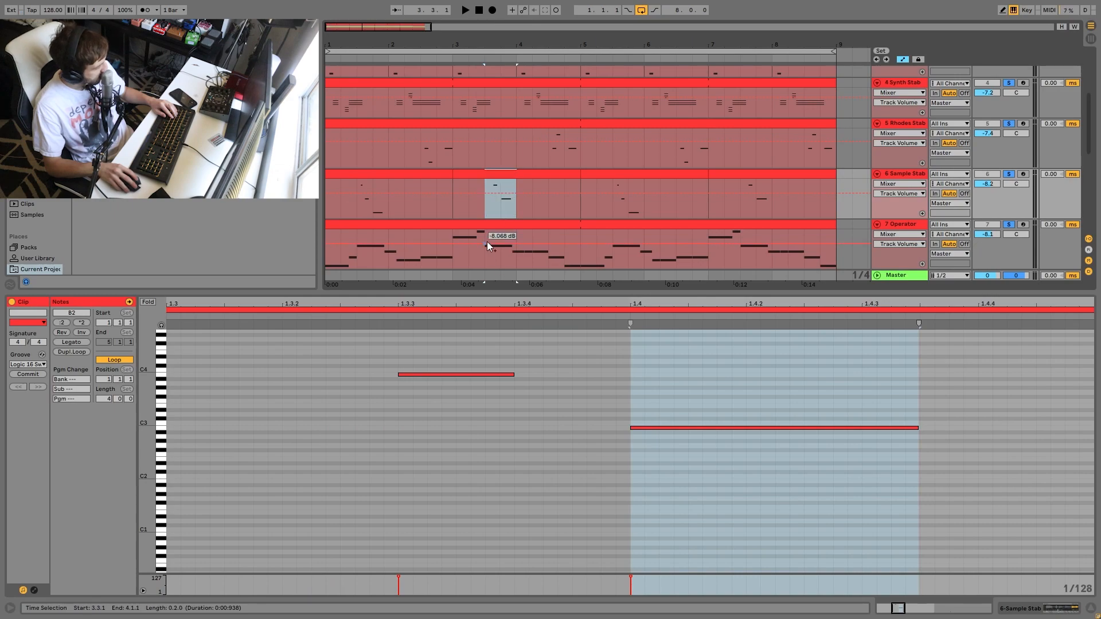
click(491, 256)
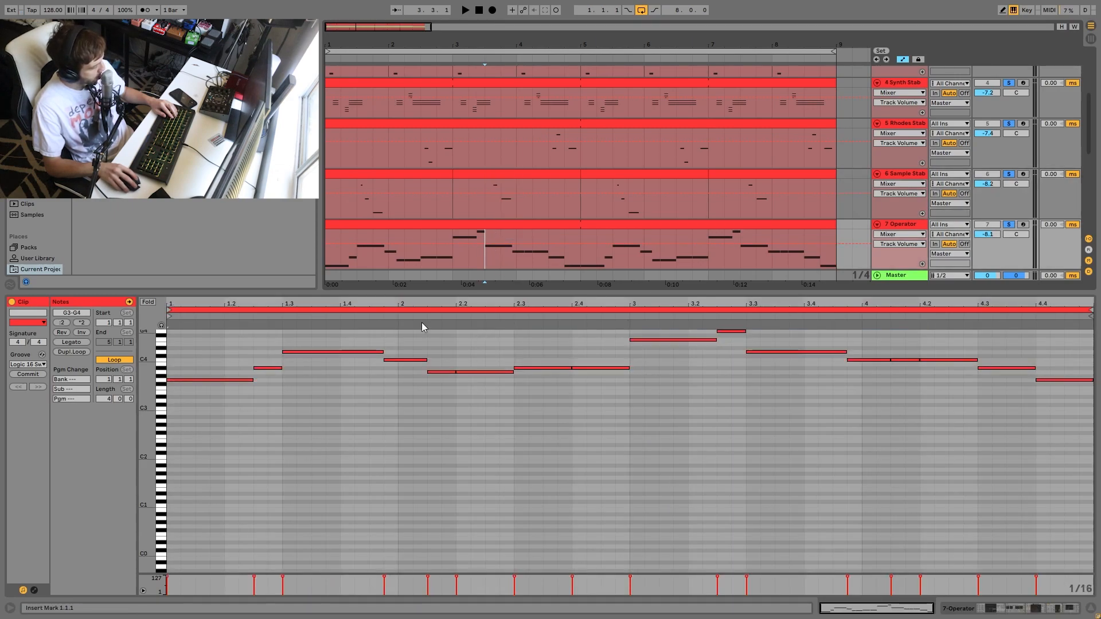
key(space)
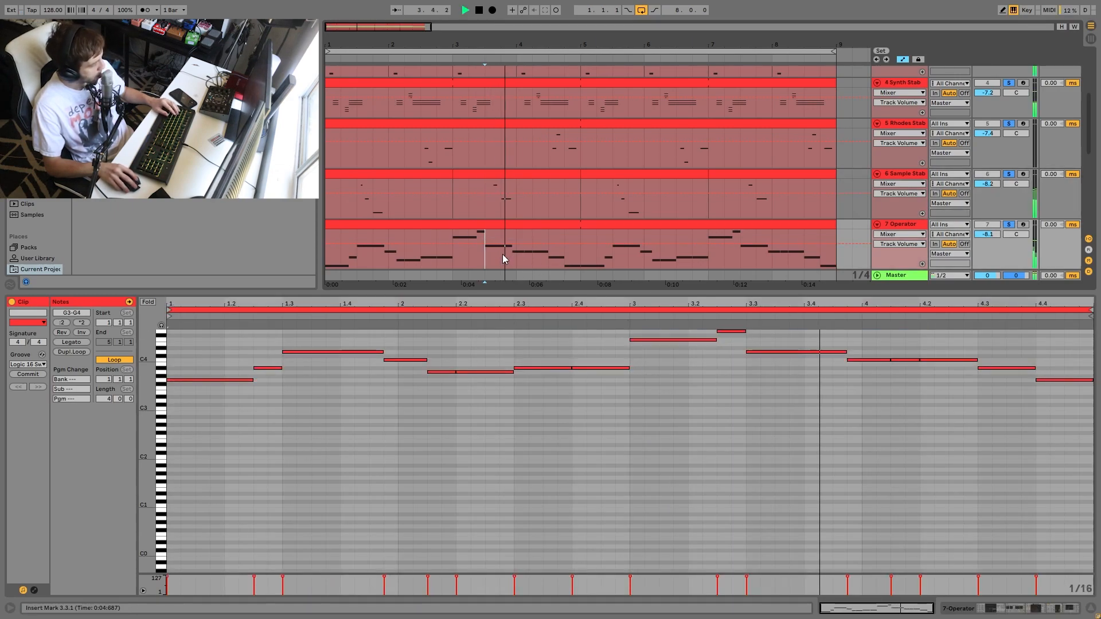
key(space)
key(space)
key(space)
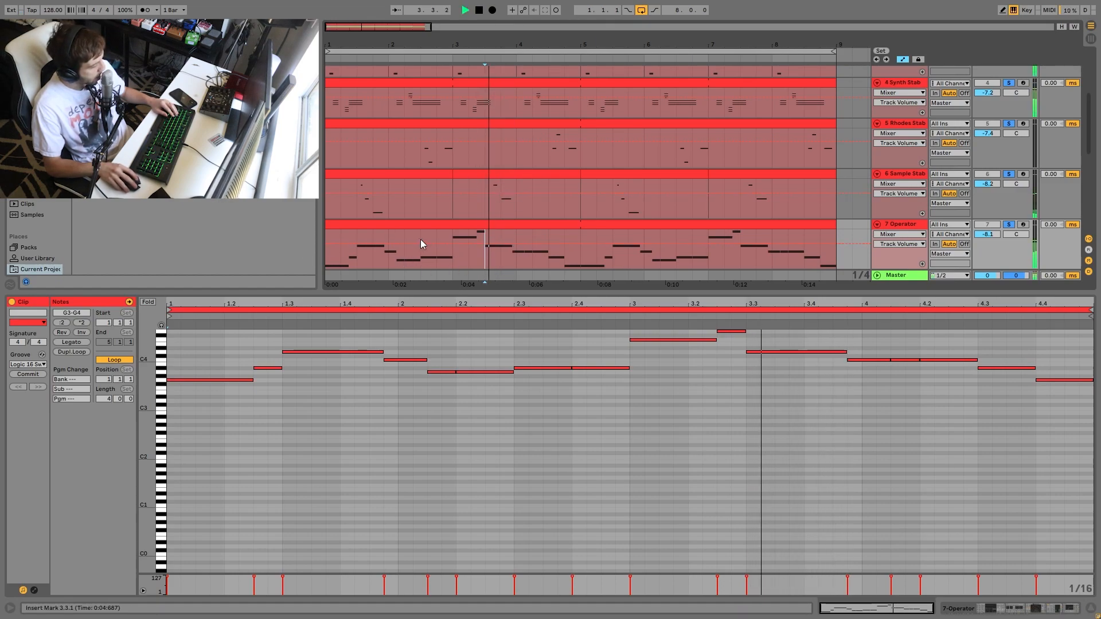
- Audition 7 Operator's melody with the other soloed tracks from the middle of bar 5
click(612, 257)
key(space)
key(space)
key(space)
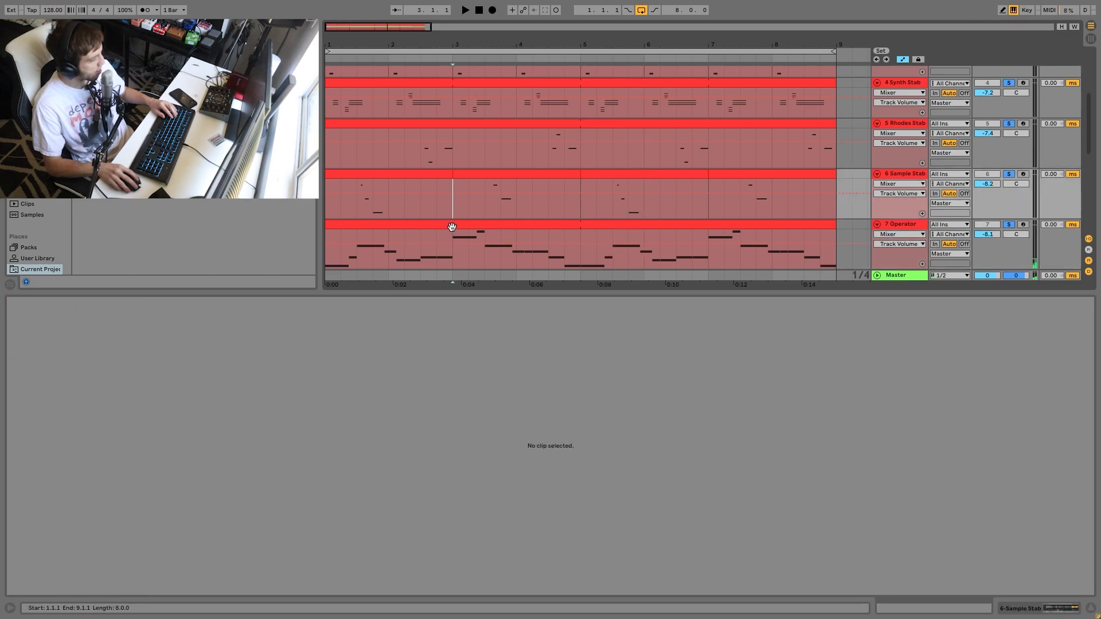
- Select the whole 7 Operator clip and show the track's device chain
click(450, 226)
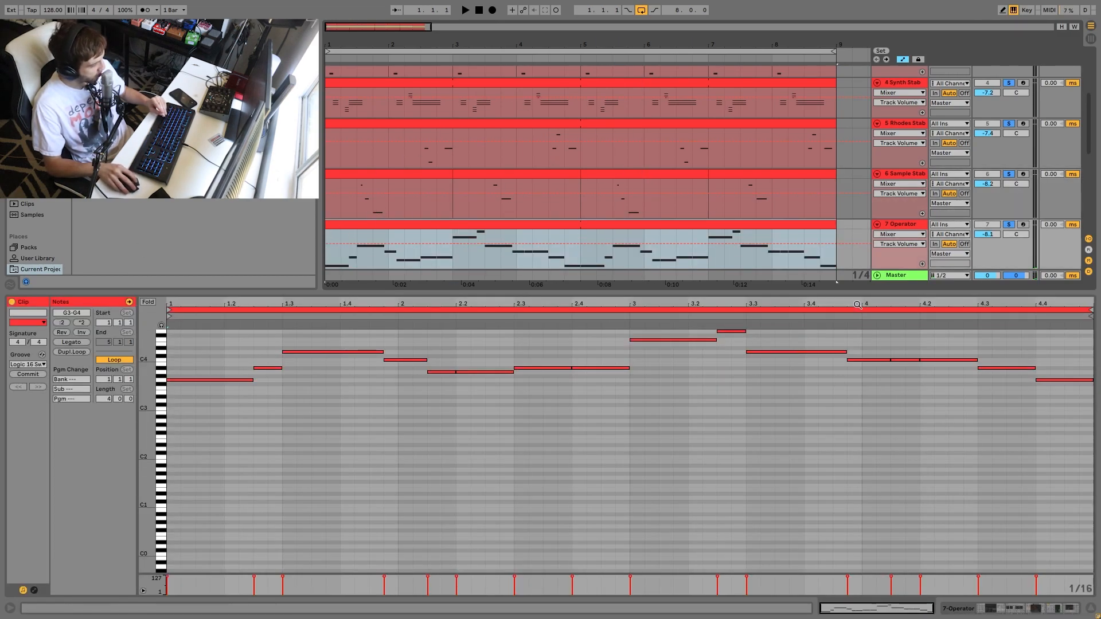
click(897, 228)
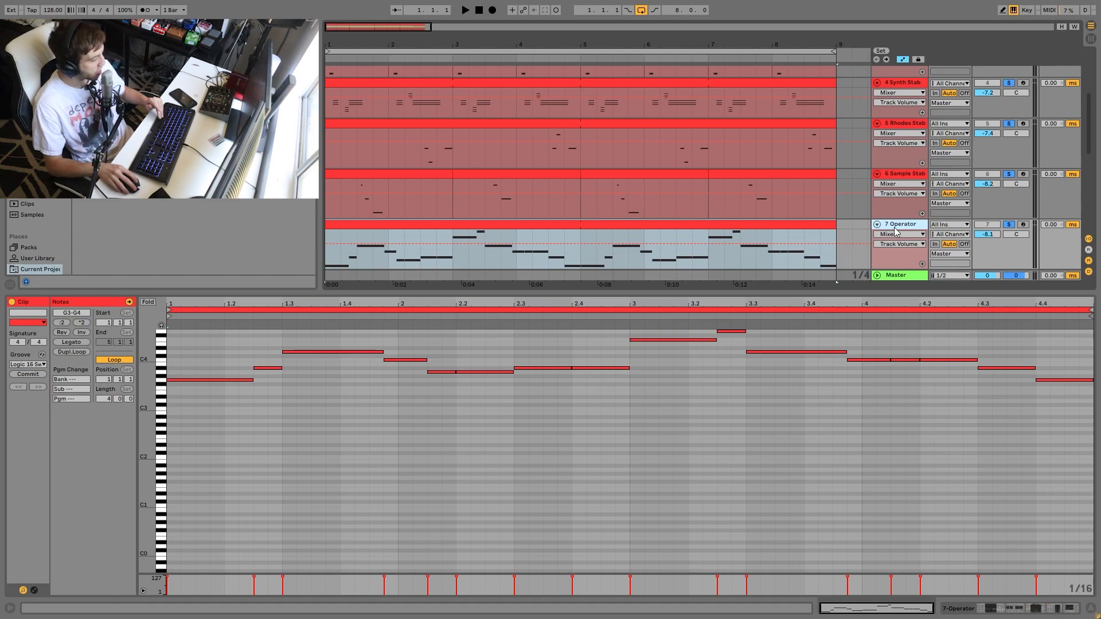
scroll(648, 161, up, 5)
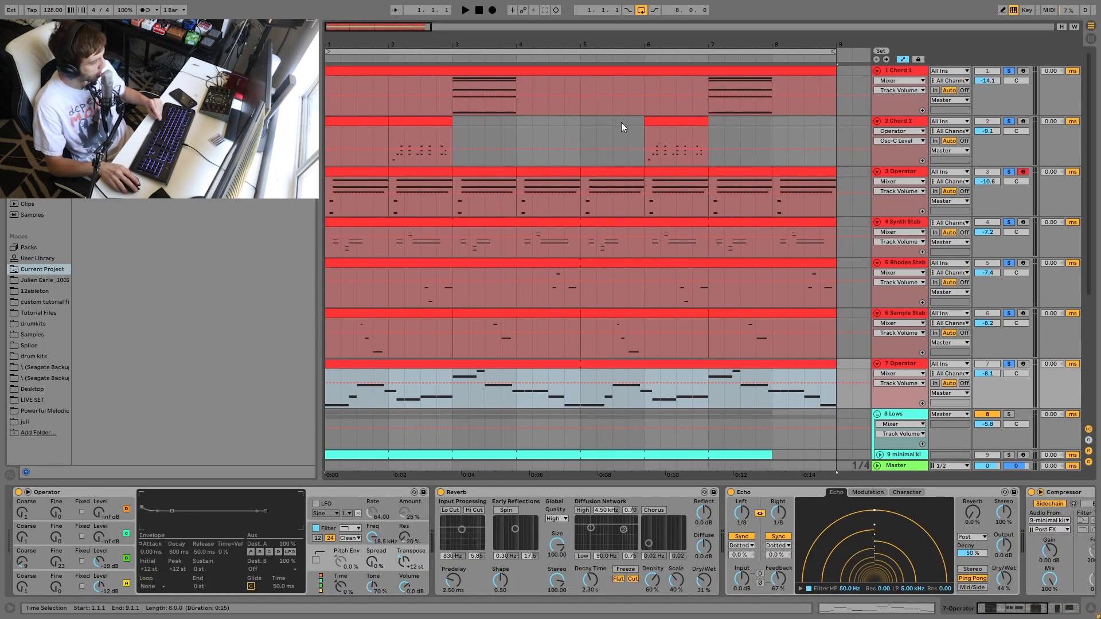
- Play the soloed tracks from bar 1 and toggle 7 Operator's solo to compare its contribution
scroll(668, 263, down, 3)
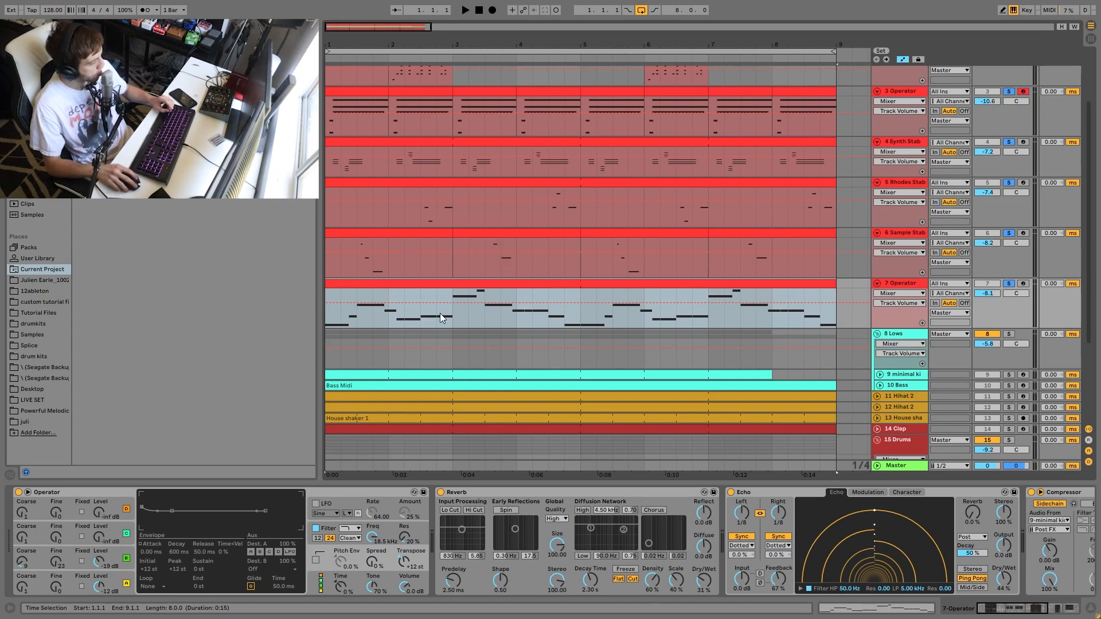
key(space)
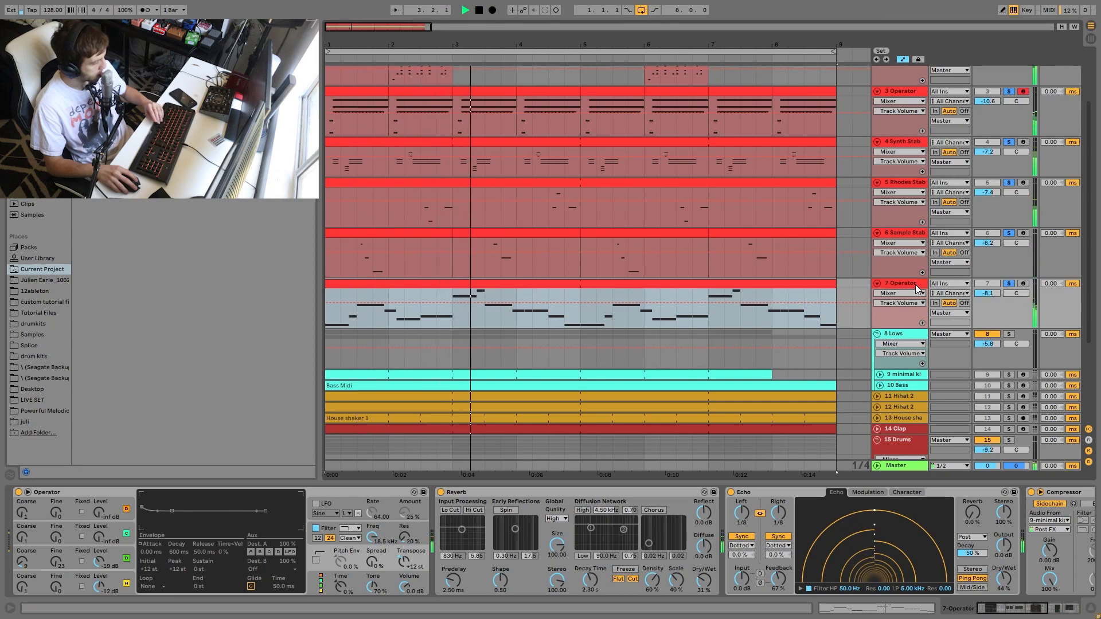
click(1008, 284)
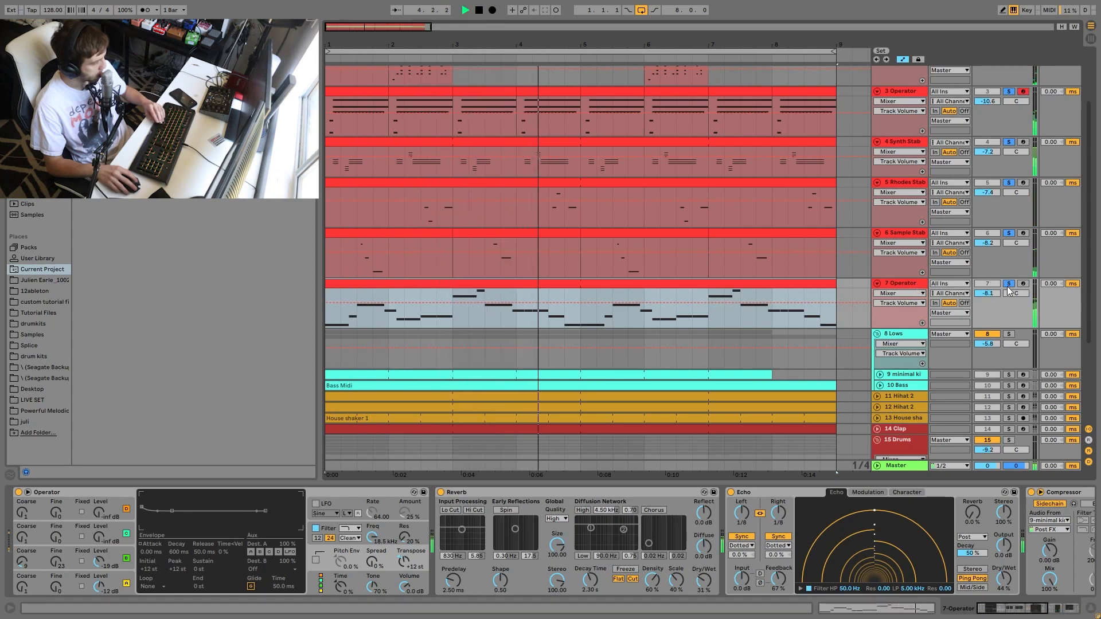
key(space)
key(space)
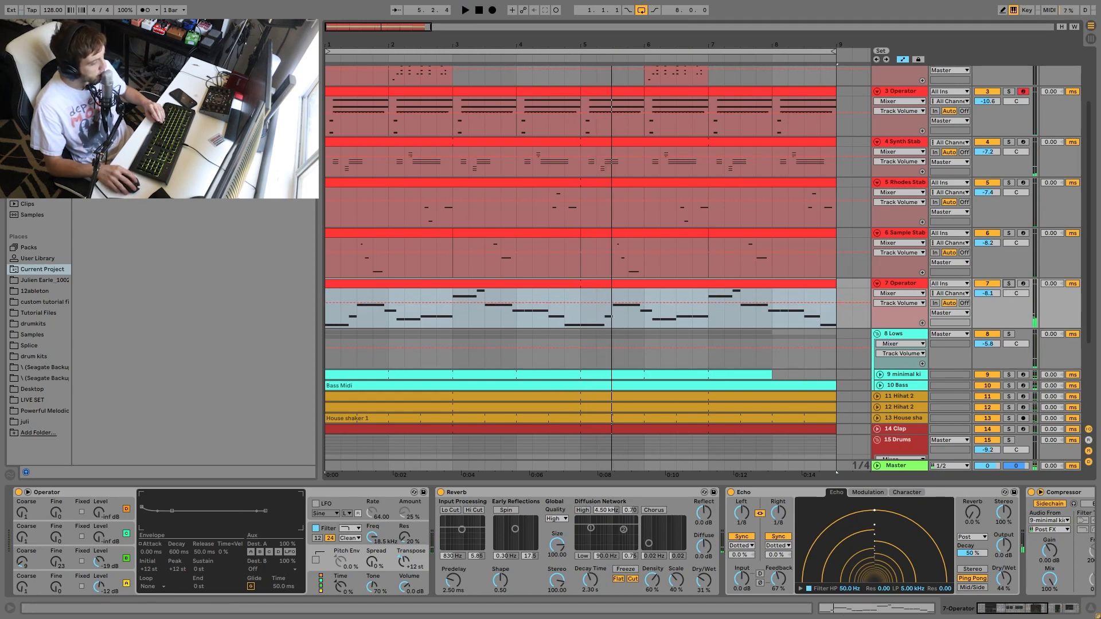
- Audition 7 Operator alone and inspect its oscillators A and B and the Echo, Compressor and Auto Filter in its chain
click(1008, 283)
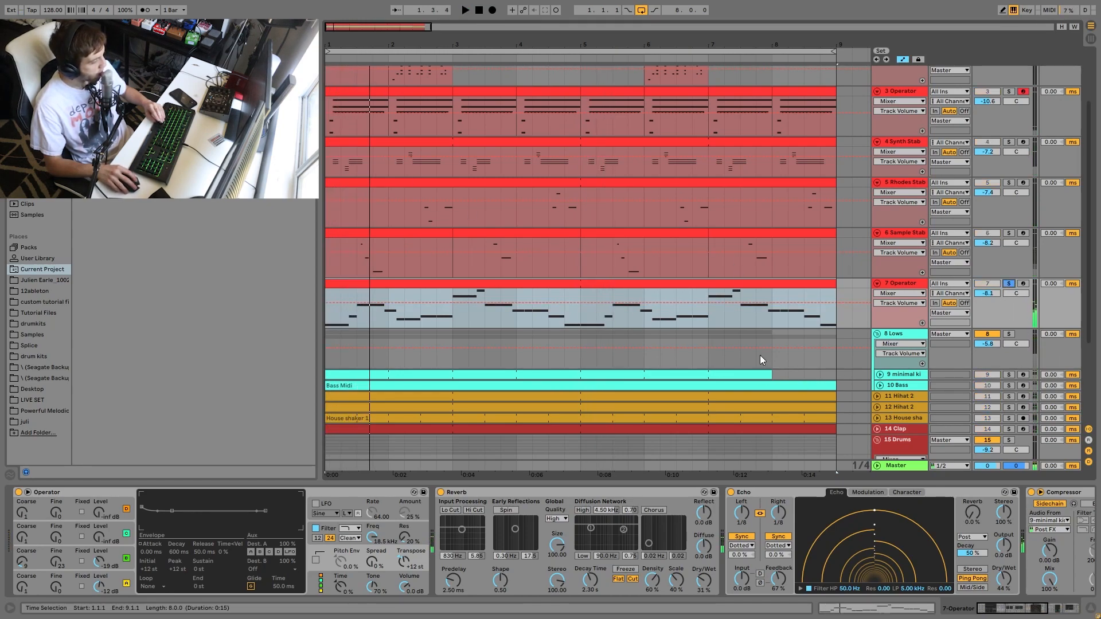
click(121, 583)
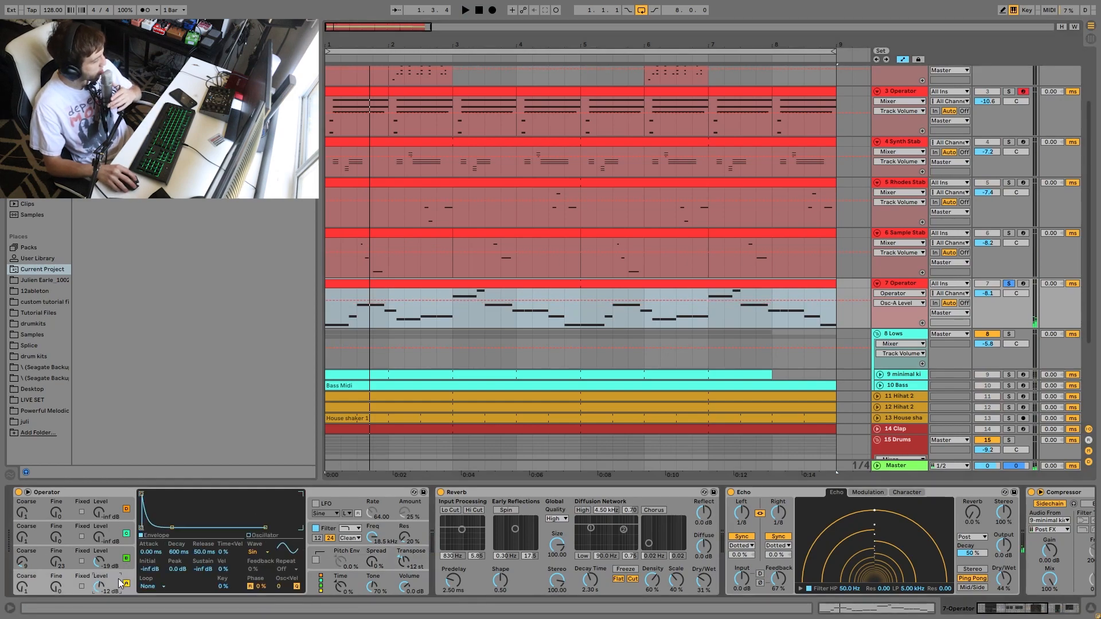
click(129, 558)
click(126, 561)
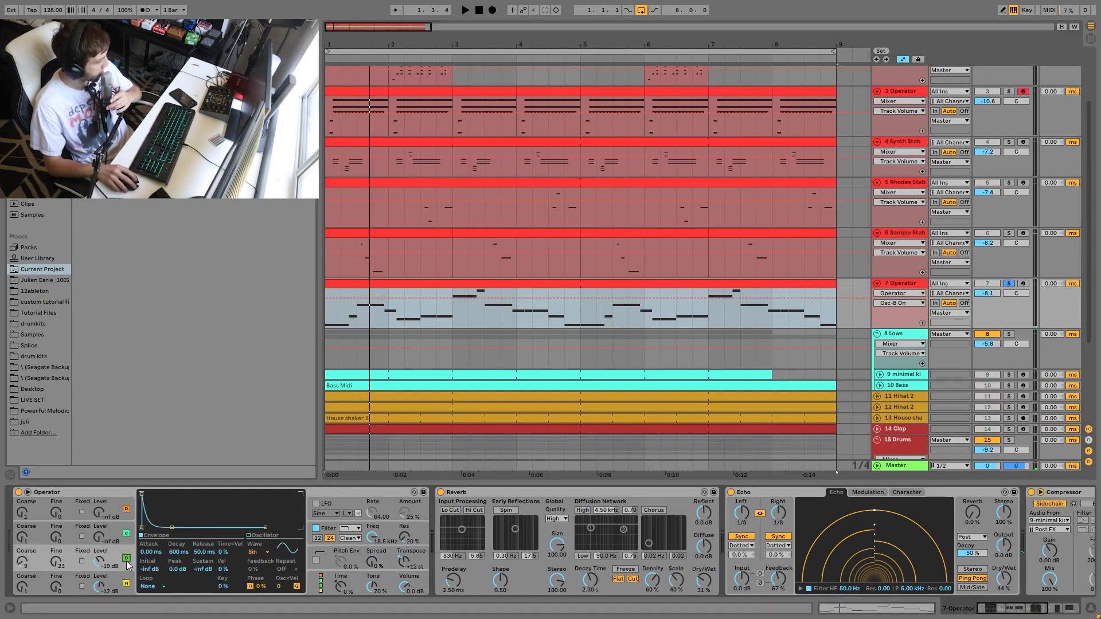
scroll(391, 538, down, 10)
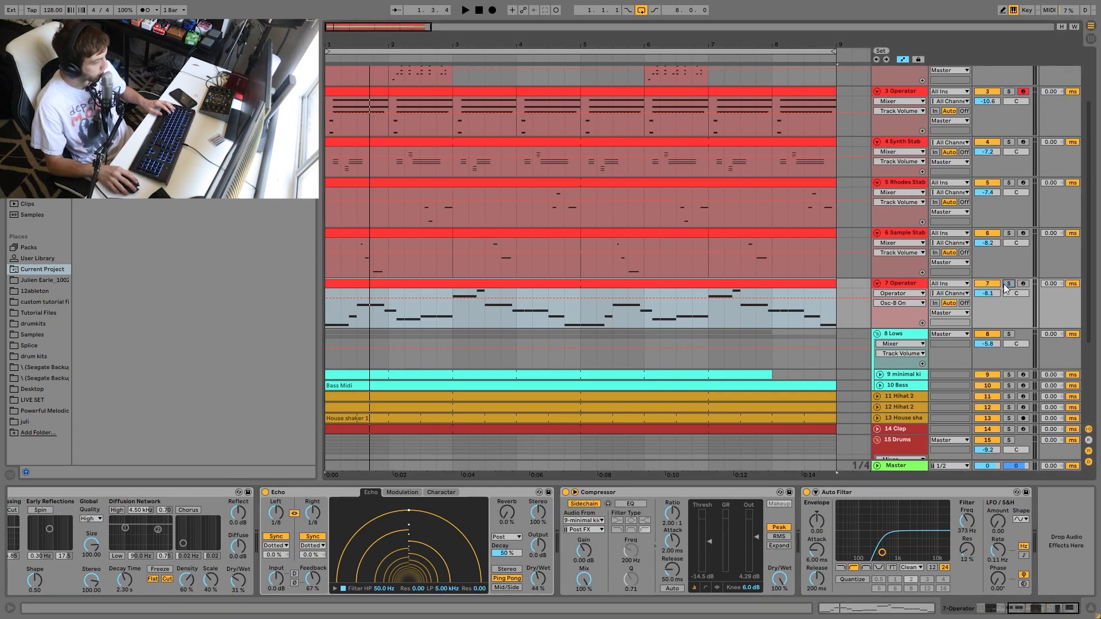
- Solo and play the 8 Lows group, and unfold its 9 minimal kick and 10 Bass tracks
scroll(763, 288, up, 5)
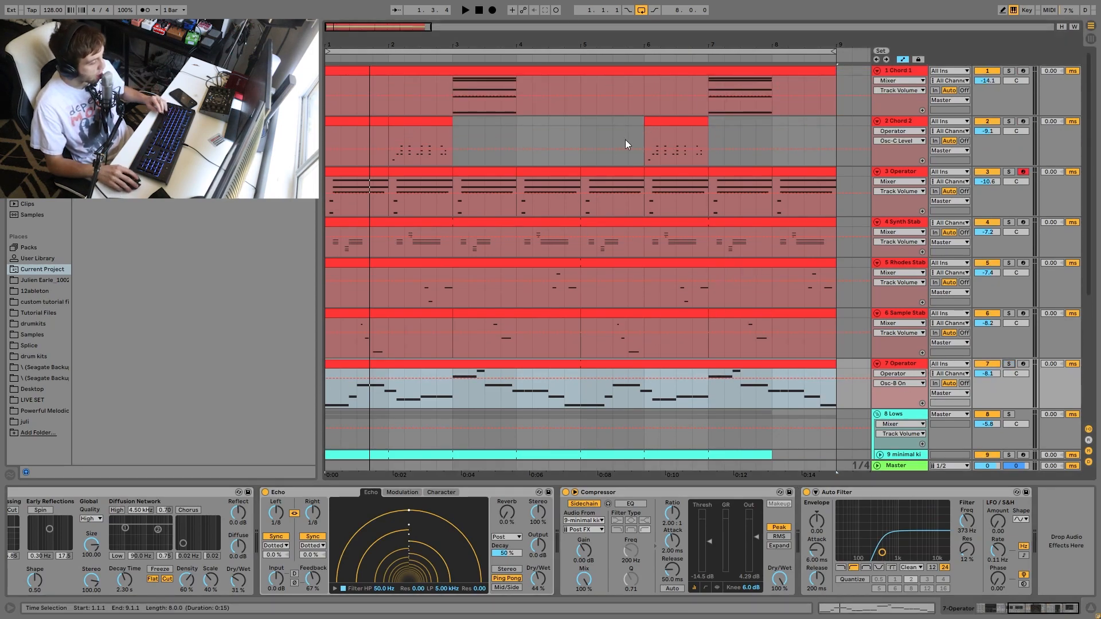
scroll(909, 356, down, 9)
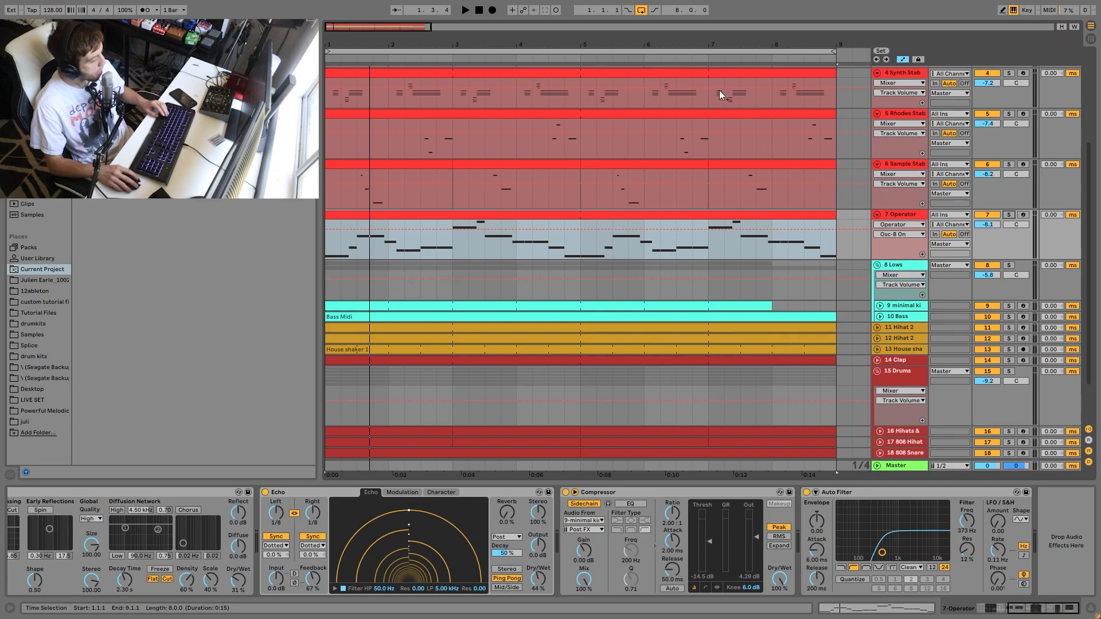
click(1009, 266)
key(space)
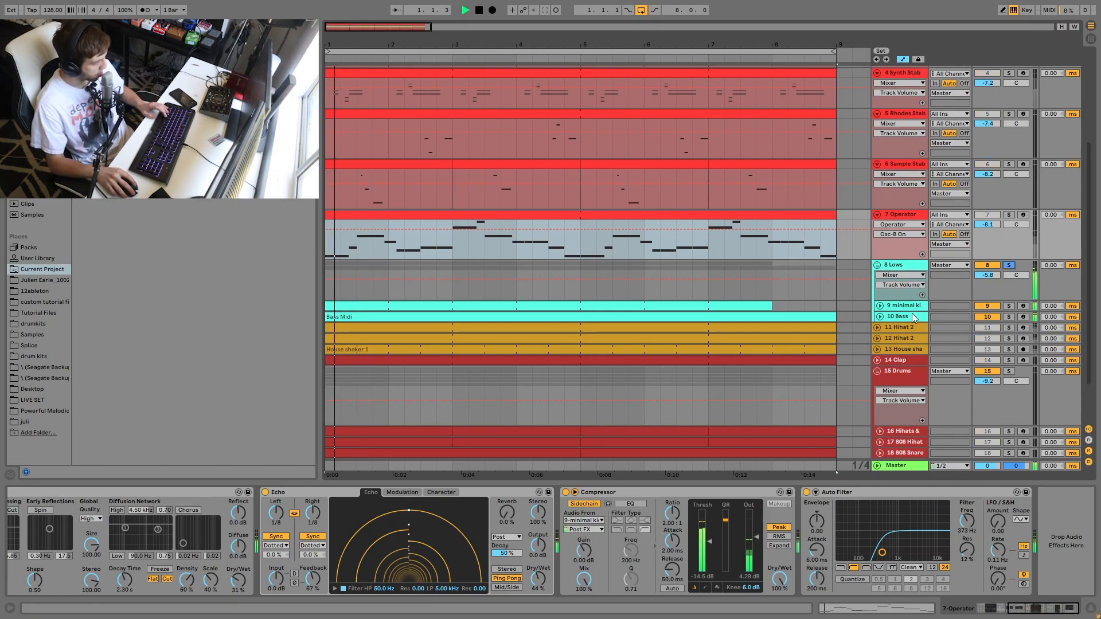
click(879, 317)
click(880, 306)
click(880, 307)
scroll(892, 304, down, 5)
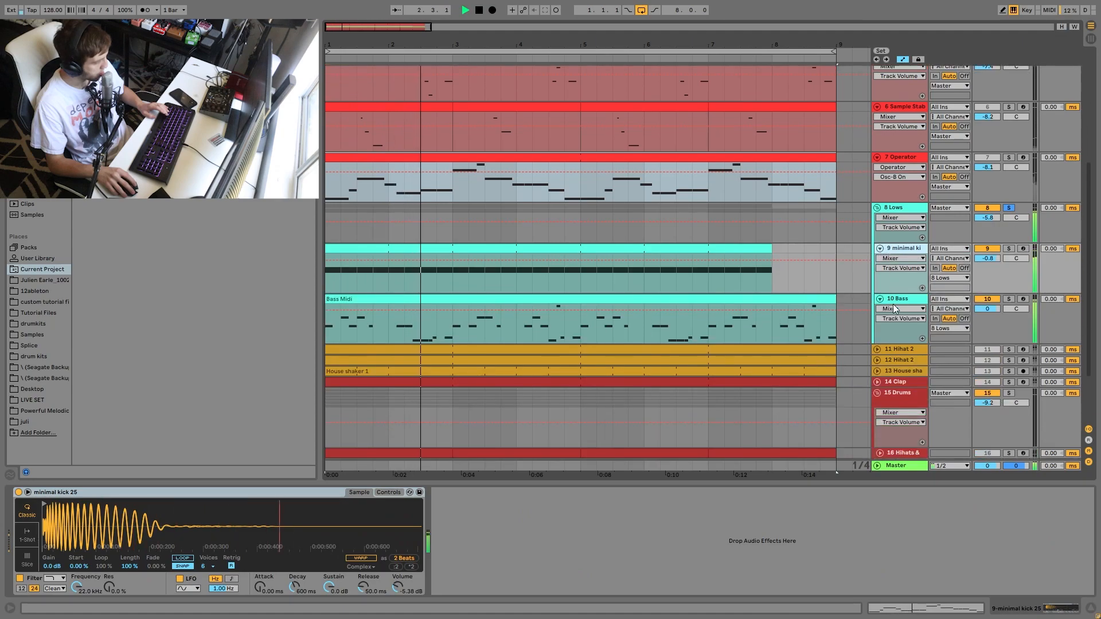
- Inspect the devices on 10 Bass and 9 minimal kick, and audition 10 Bass soloed from bar 1
click(919, 246)
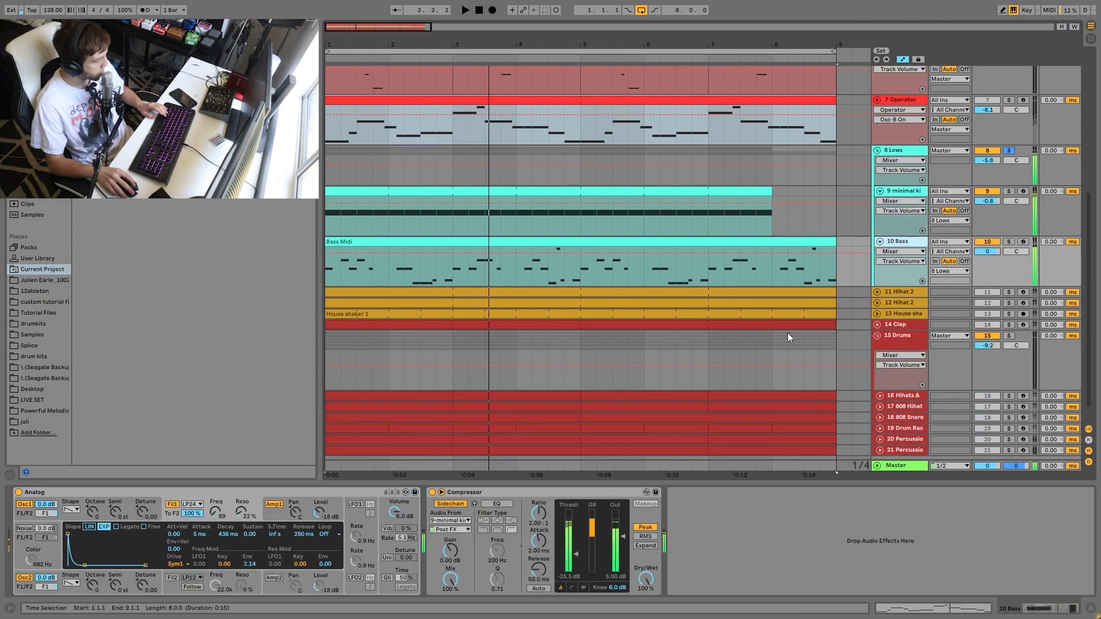
click(903, 192)
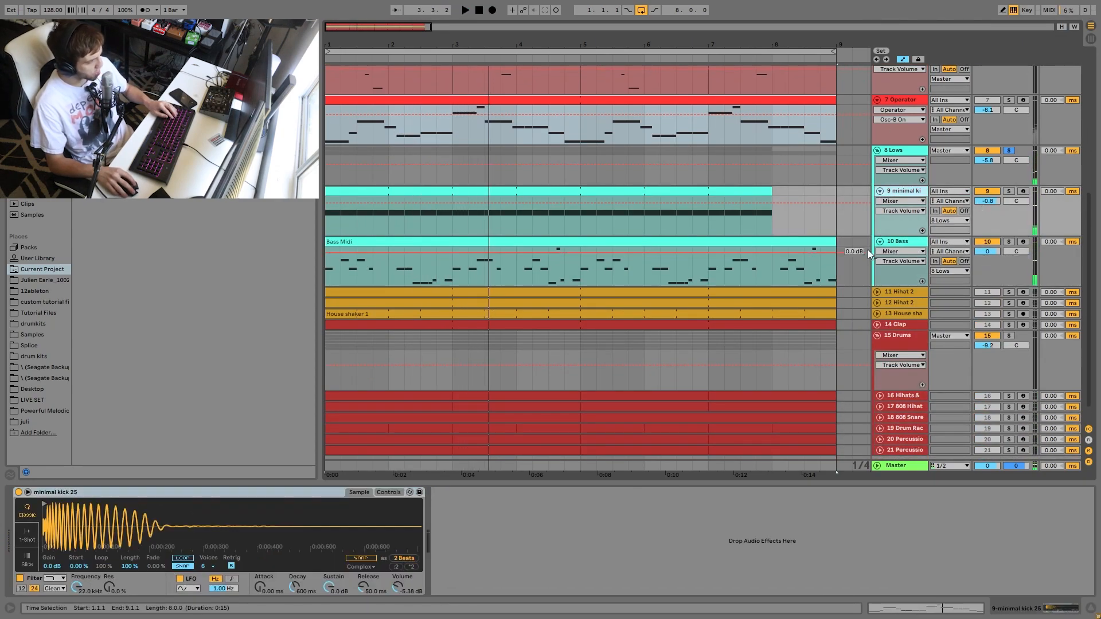
click(1009, 242)
key(space)
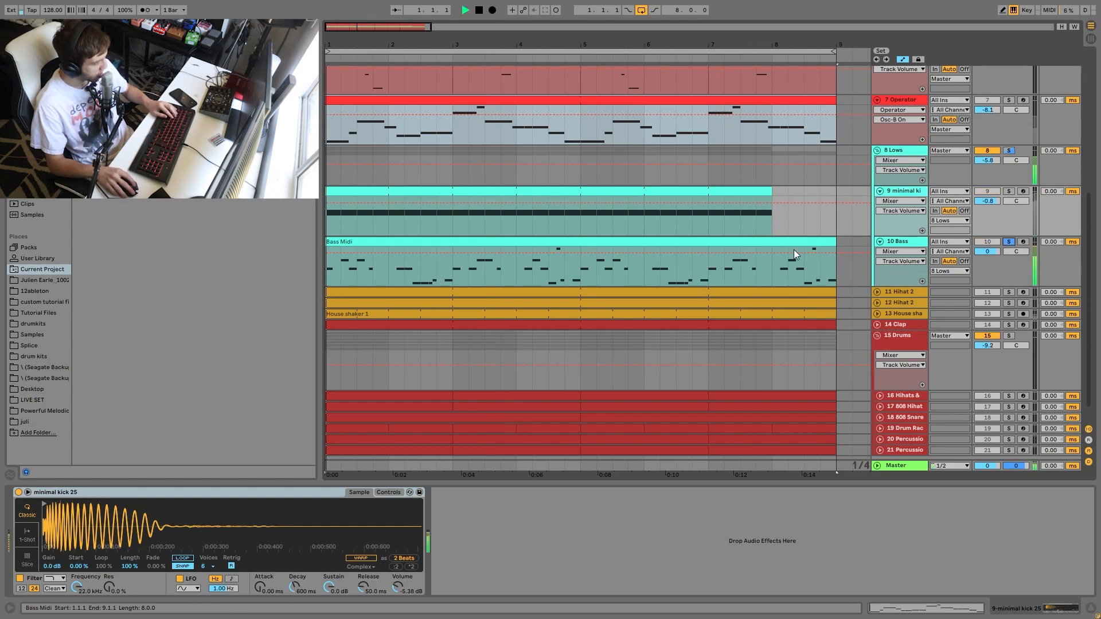
- Open the Bass Midi clip on 10 Bass in the note editor and crop the clip
double_click(737, 242)
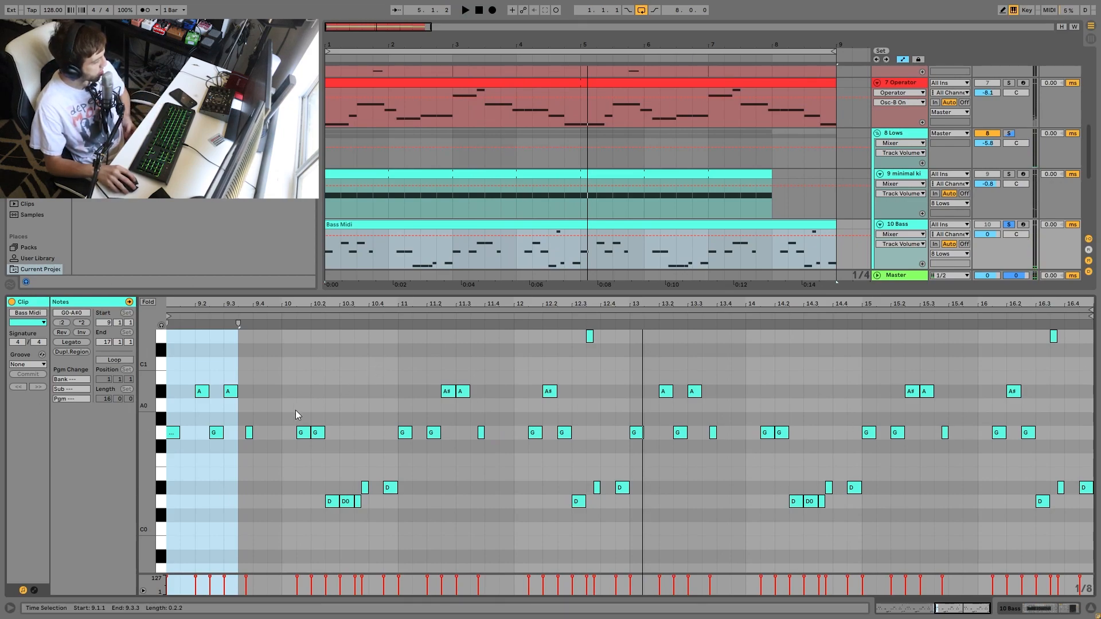
scroll(295, 411, left, 10)
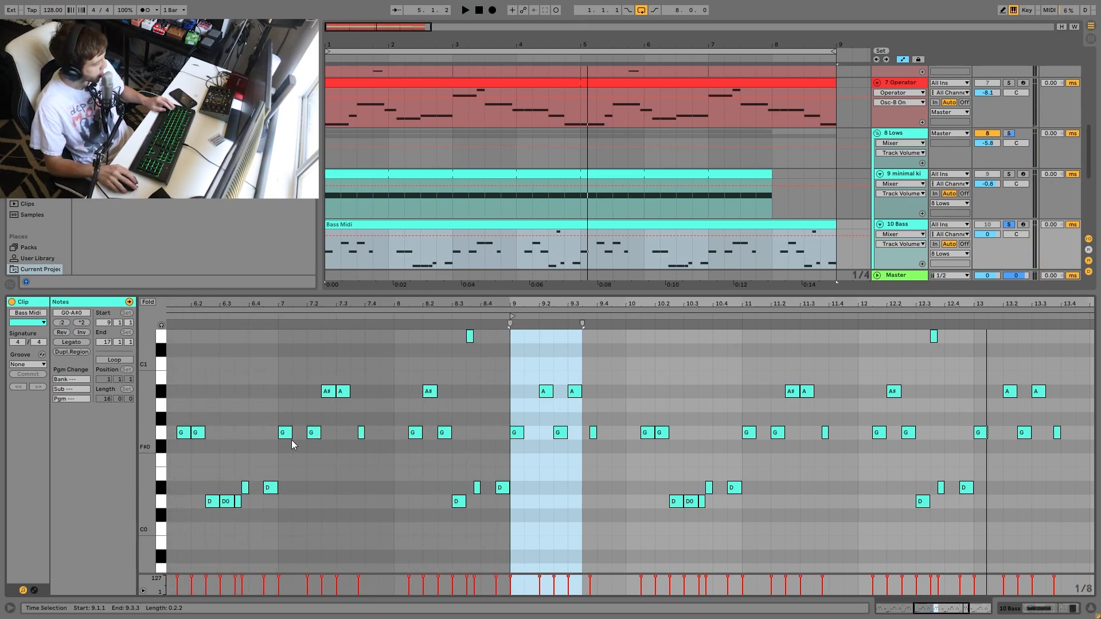
scroll(294, 435, left, 10)
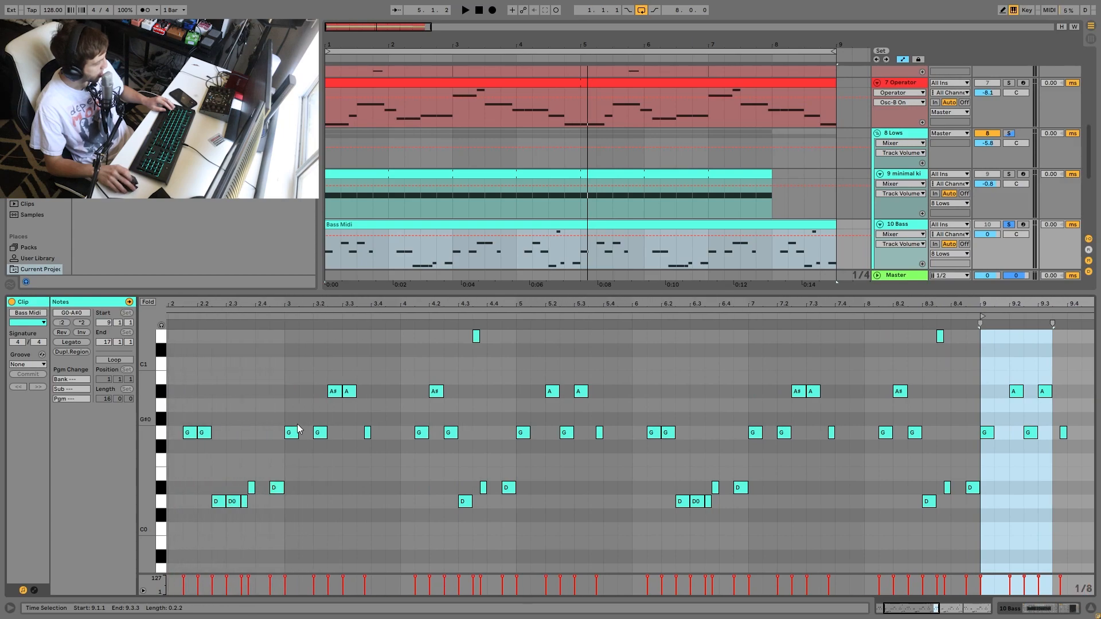
scroll(302, 411, left, 2)
scroll(401, 410, right, 4)
right_click(662, 391)
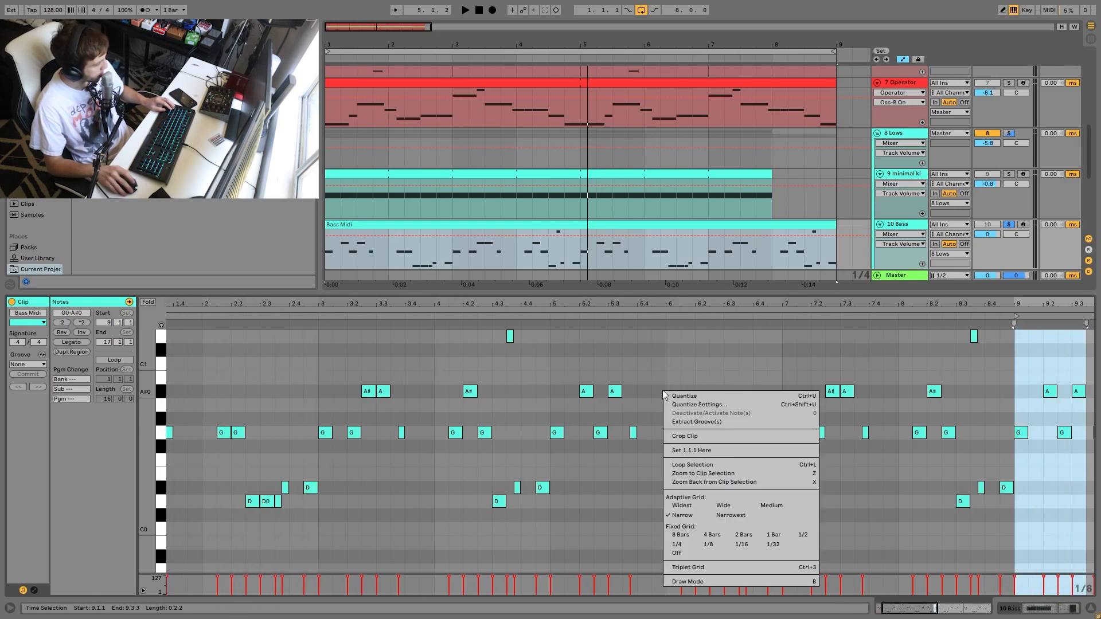
click(686, 437)
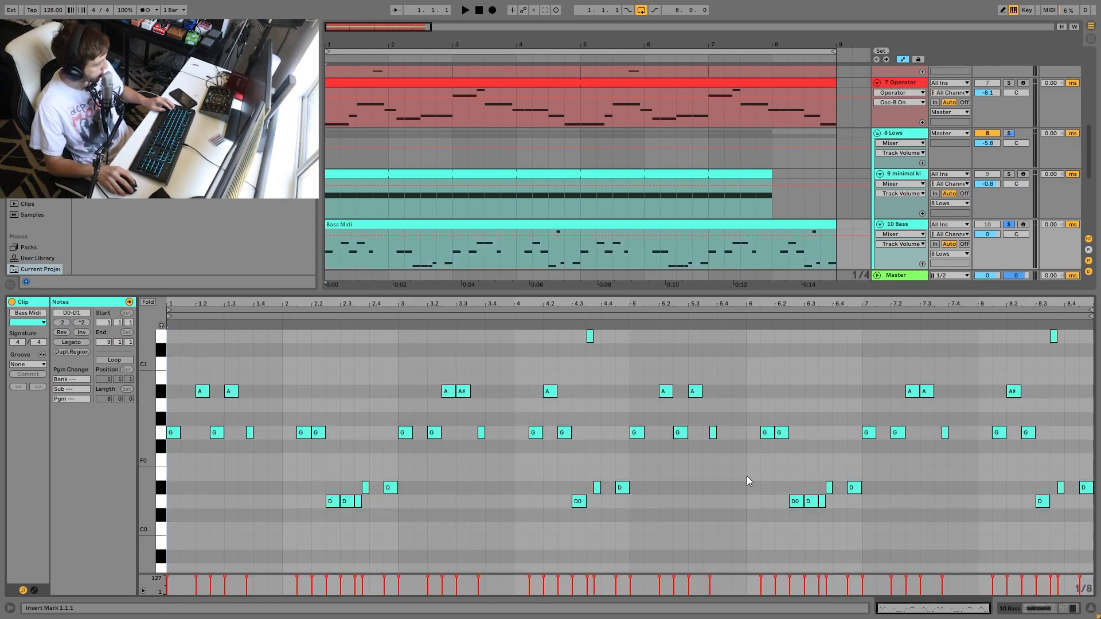
- Highlight the bass line's notes pitch by pitch: G0, A#0, D#0 and the two short D1 notes
click(163, 438)
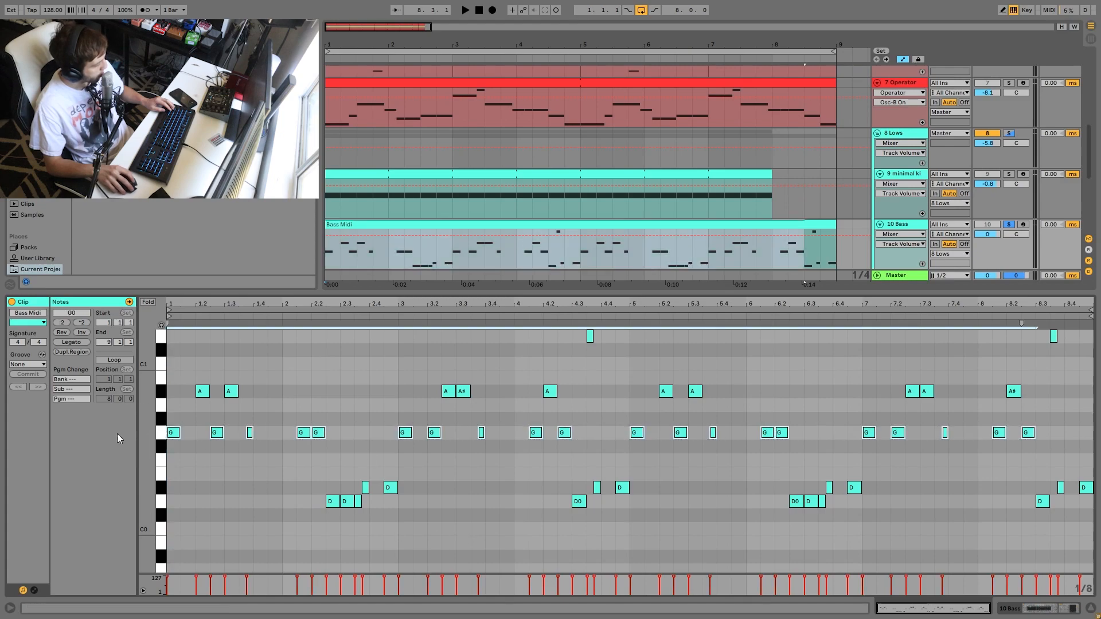
scroll(162, 437, left, 1)
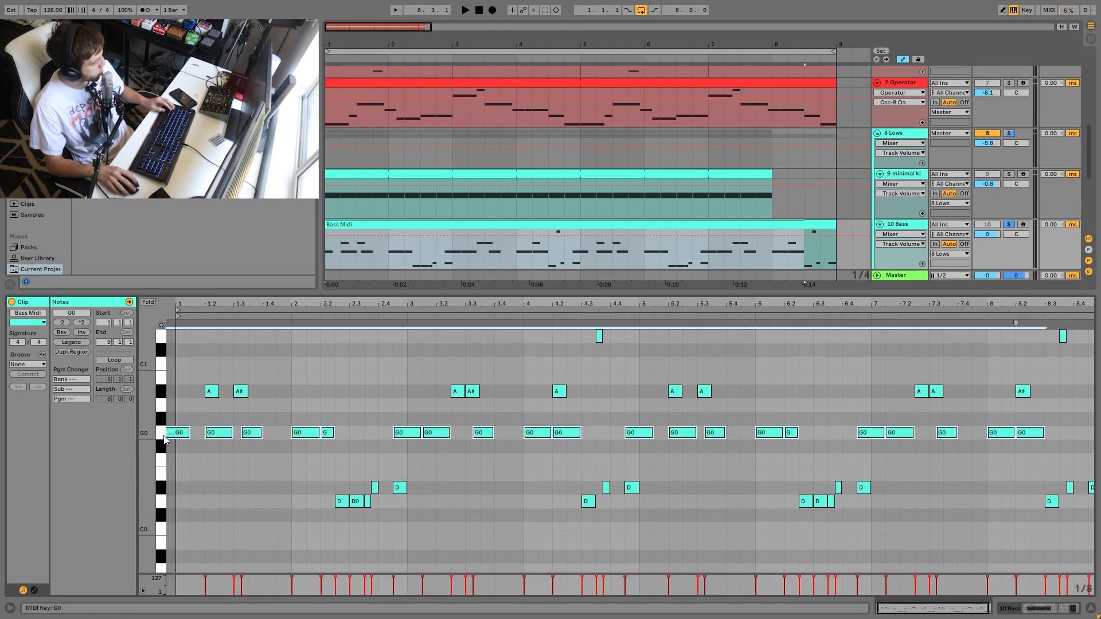
click(166, 396)
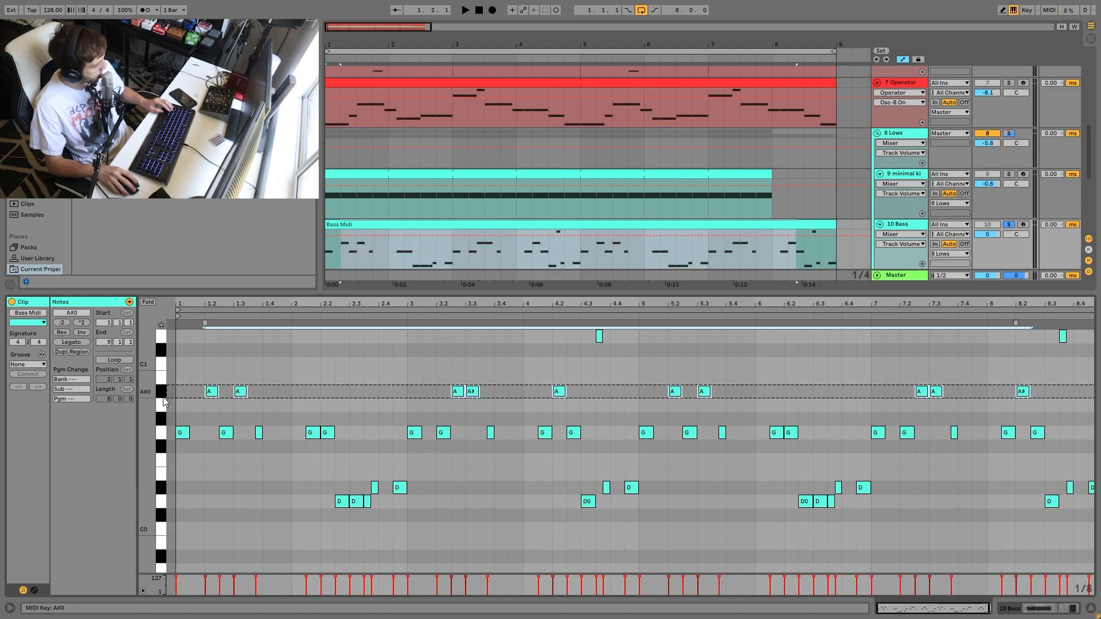
click(162, 488)
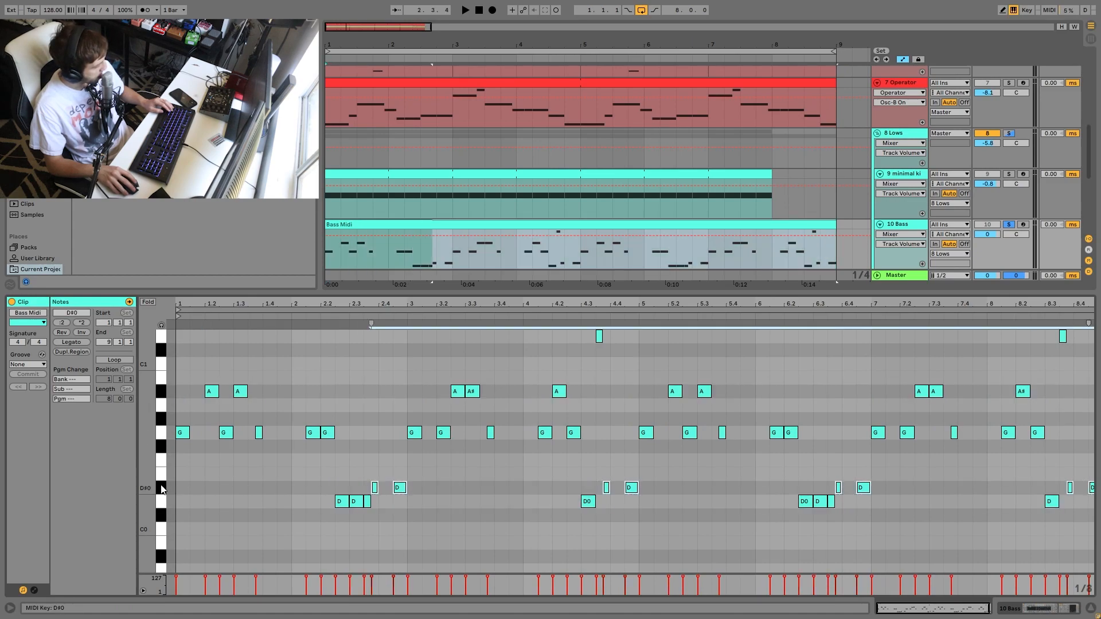
drag(624, 338, 1089, 332)
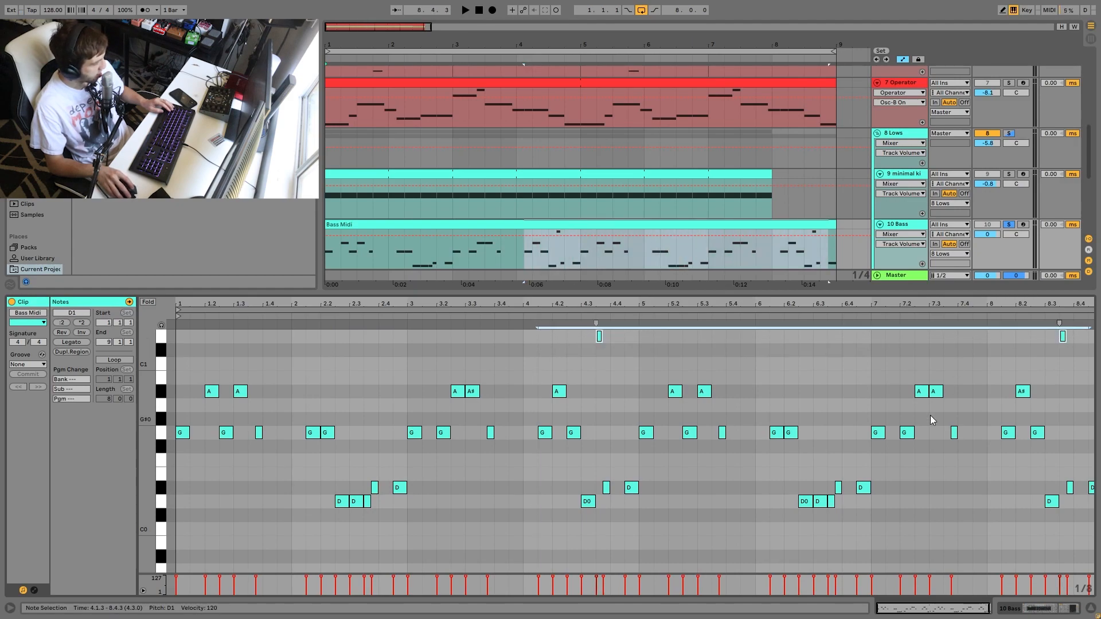
key(shift+Down)
key(shift+Up)
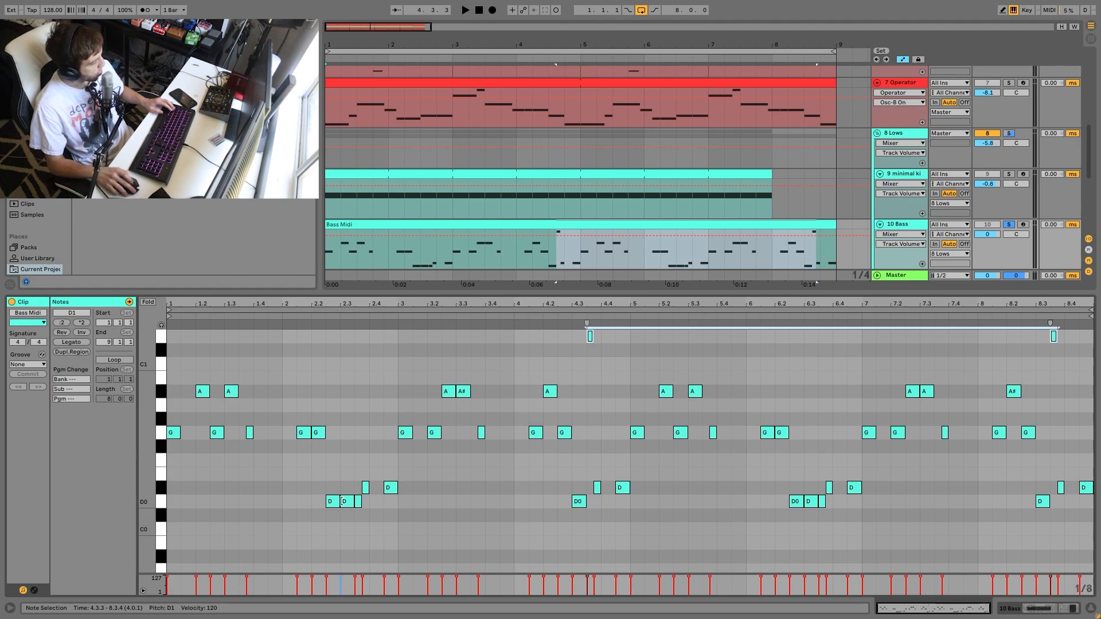
- Audition the Bass Midi clip from bar 1 and toggle 10 Bass's solo to compare it with the other tracks
click(601, 222)
key(space)
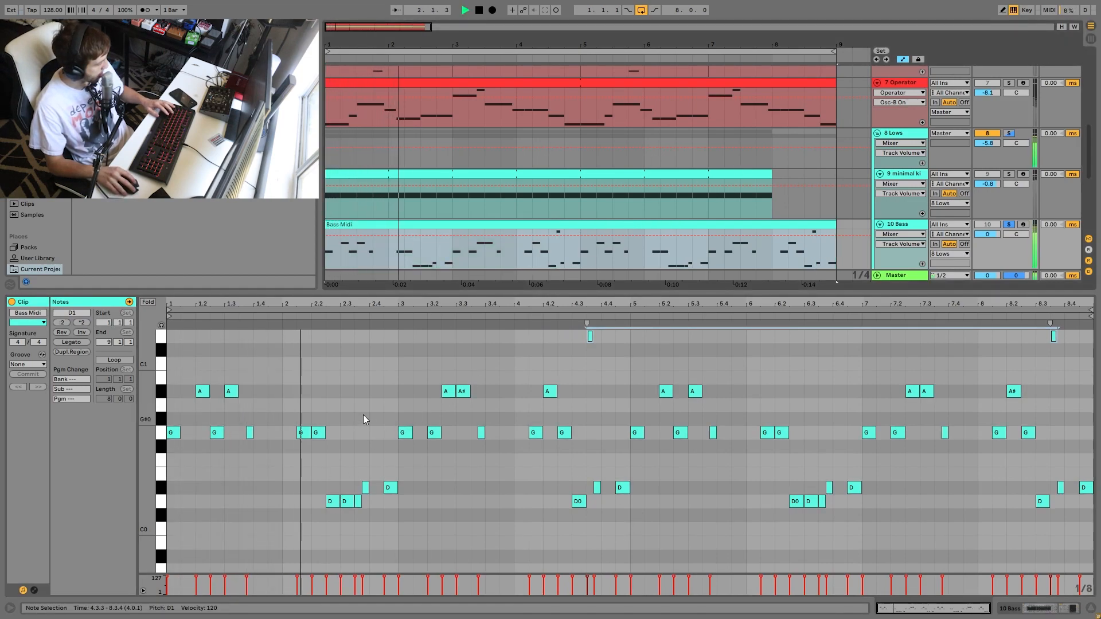
key(space)
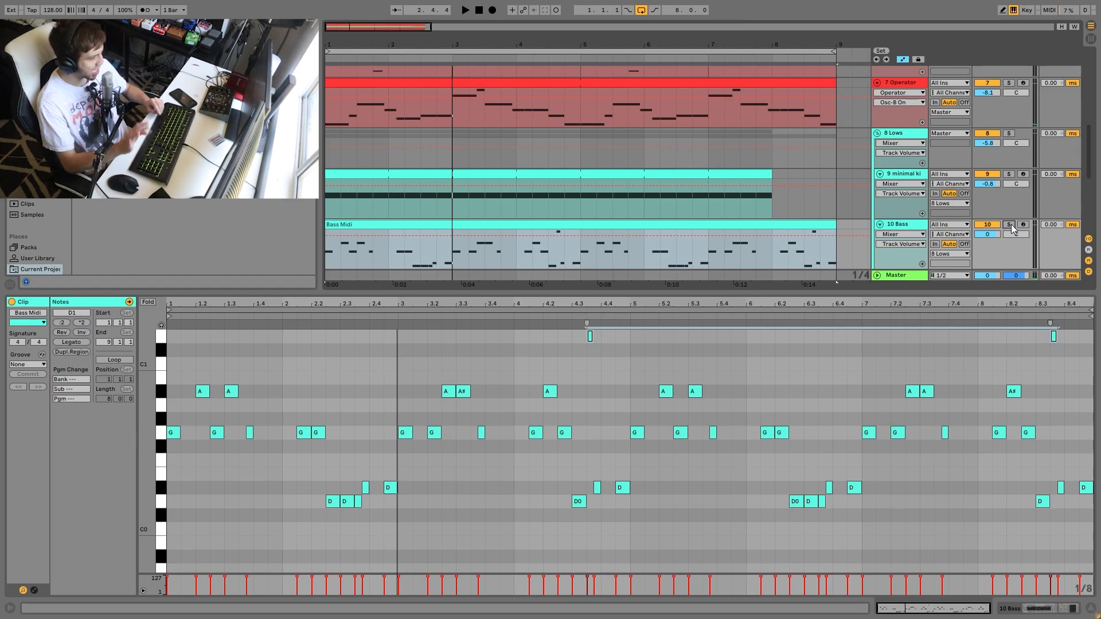
click(1009, 224)
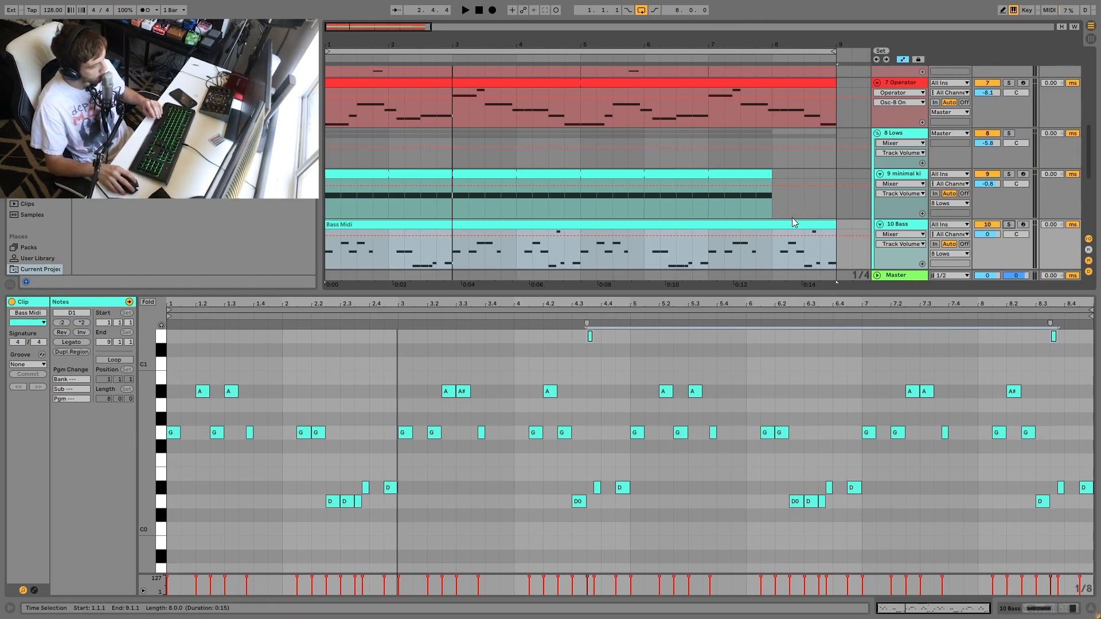
key(space)
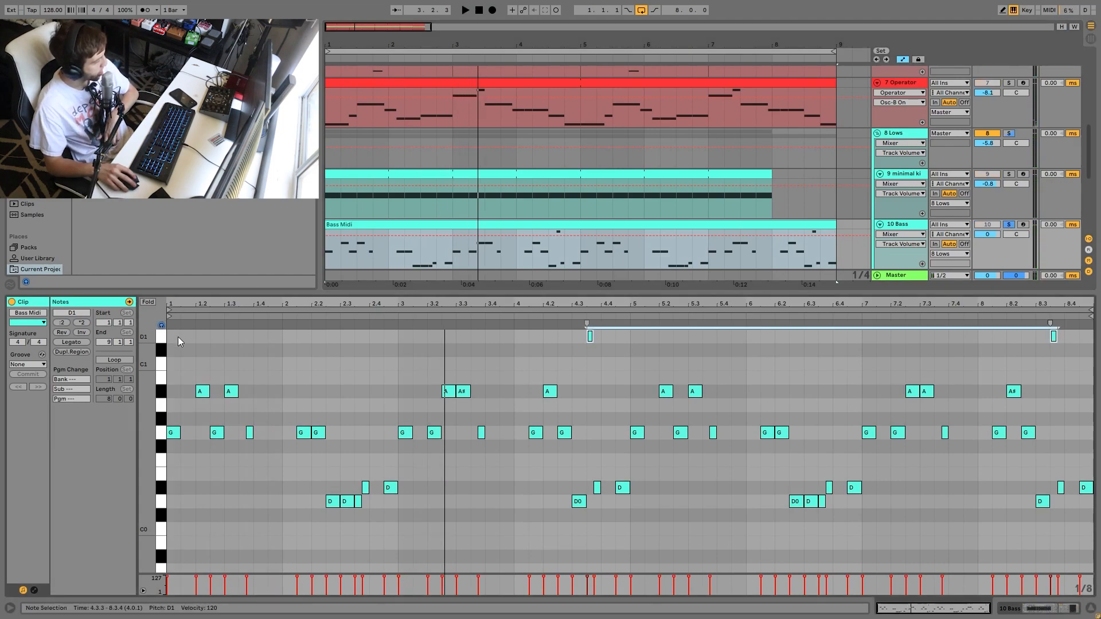
- Try all Bass Midi notes two octaves higher, and select the low D2 and D#2 notes in bar 2
key(space)
key(ctrl+a)
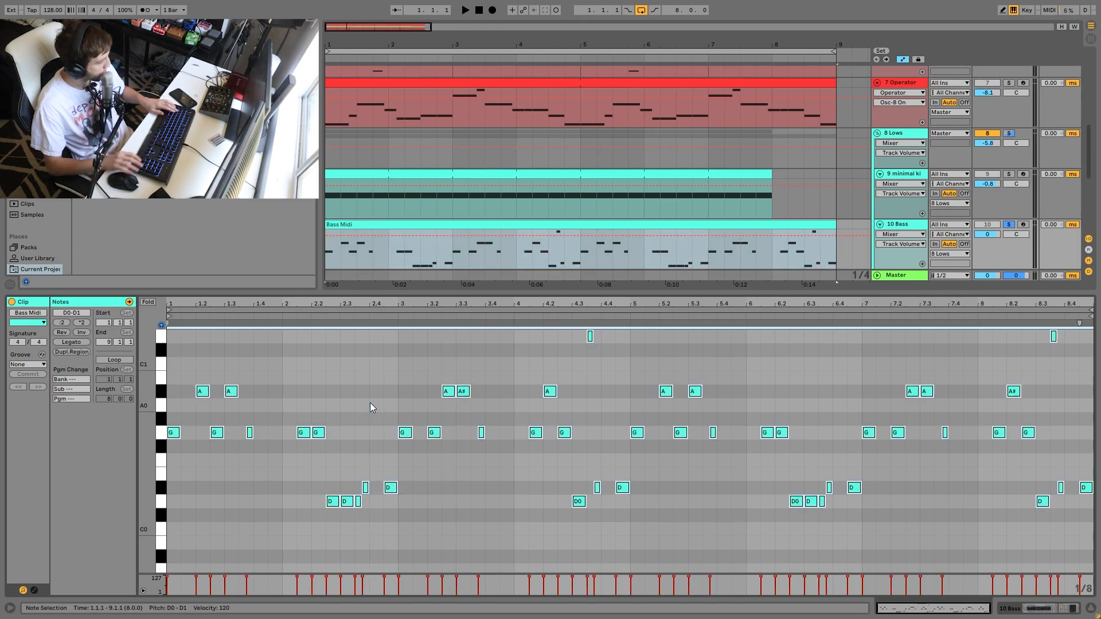
drag(356, 401, 287, 439)
drag(292, 478, 393, 496)
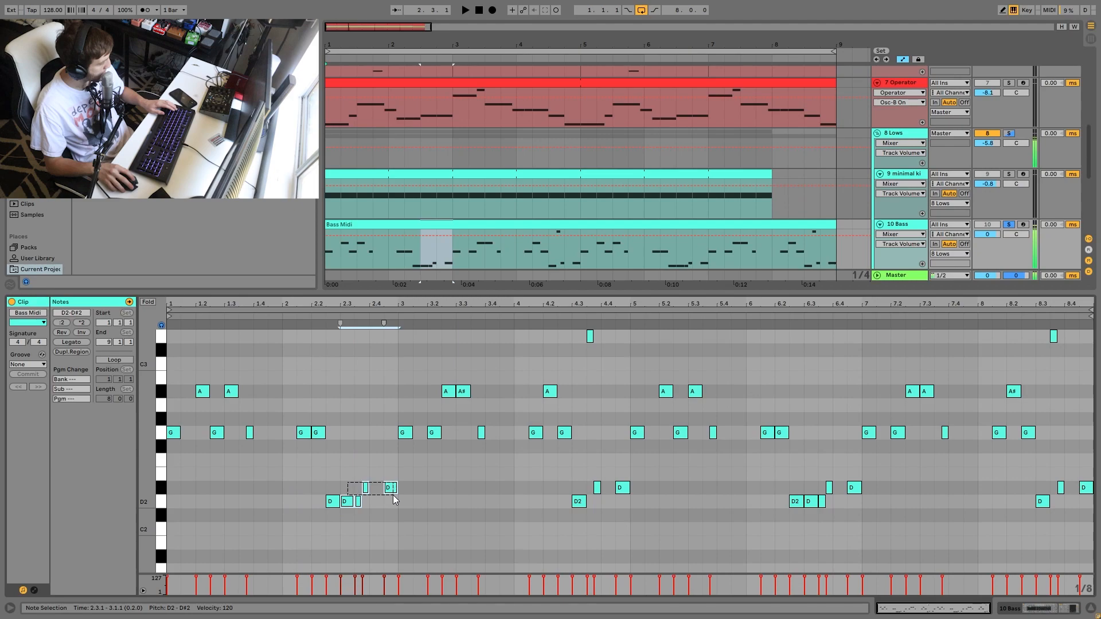
drag(327, 453, 299, 431)
drag(311, 476, 390, 487)
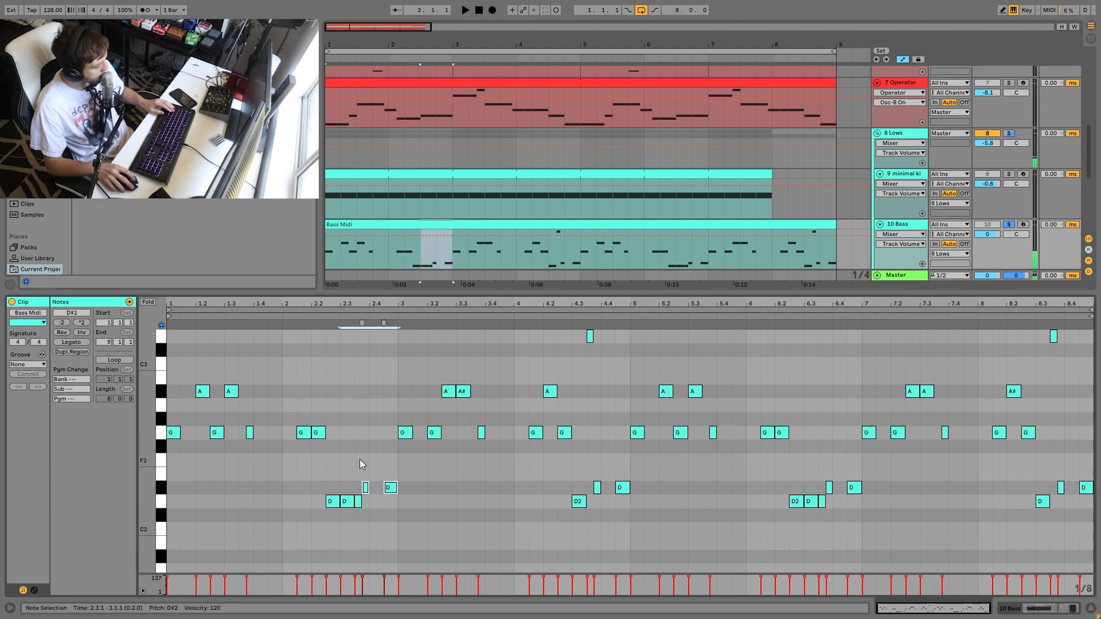
- Transpose all Bass Midi notes back down two octaves during playback
key(ctrl+a)
key(shift+Down)
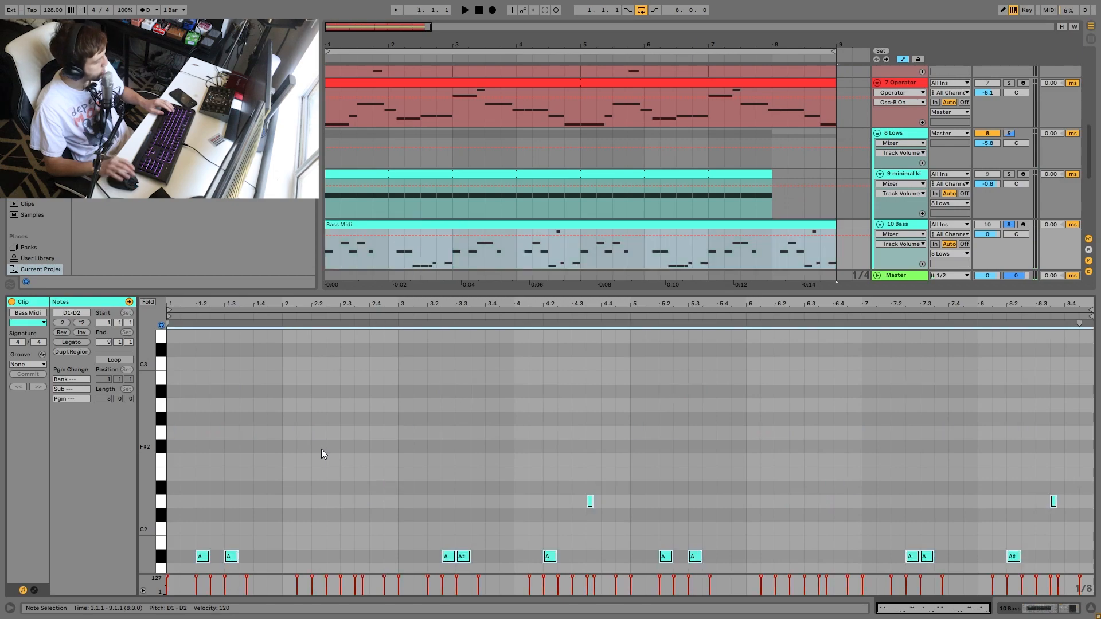
key(space)
key(shift+Down)
- Listen to the bass line at its original octave with its whole pitch range in view, and stop playback
scroll(324, 447, down, 10)
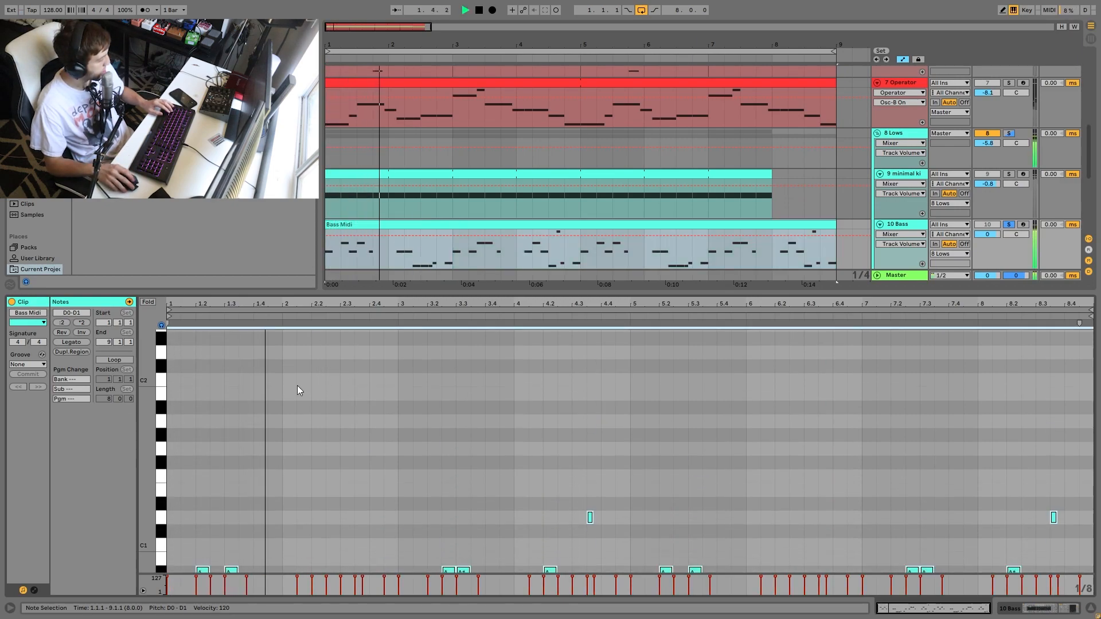
scroll(297, 400, down, 3)
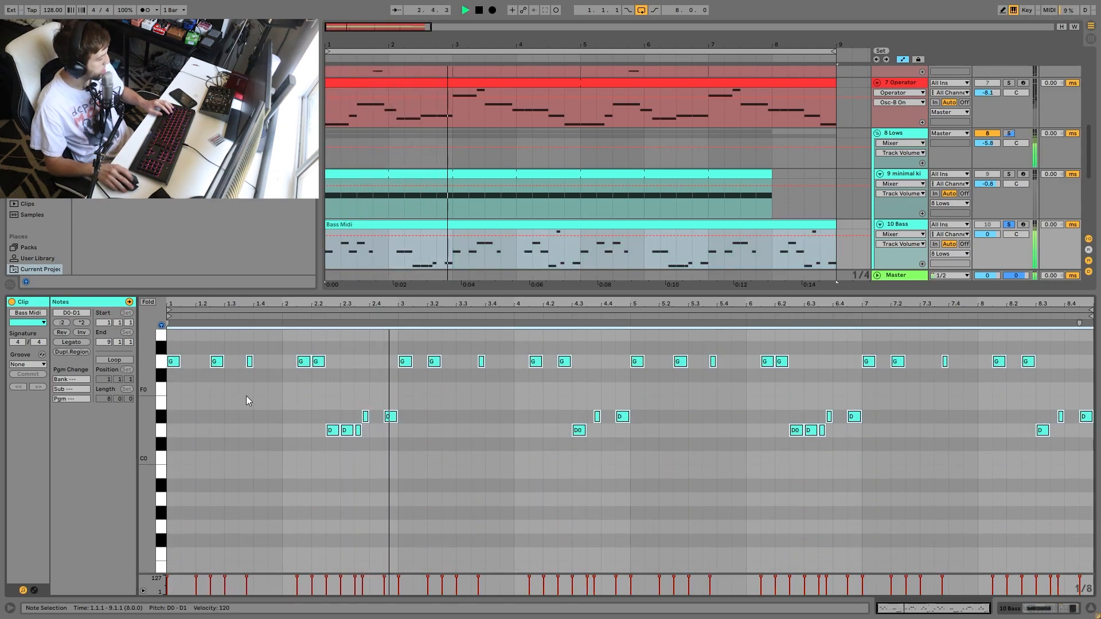
scroll(402, 463, up, 2)
drag(156, 436, 147, 437)
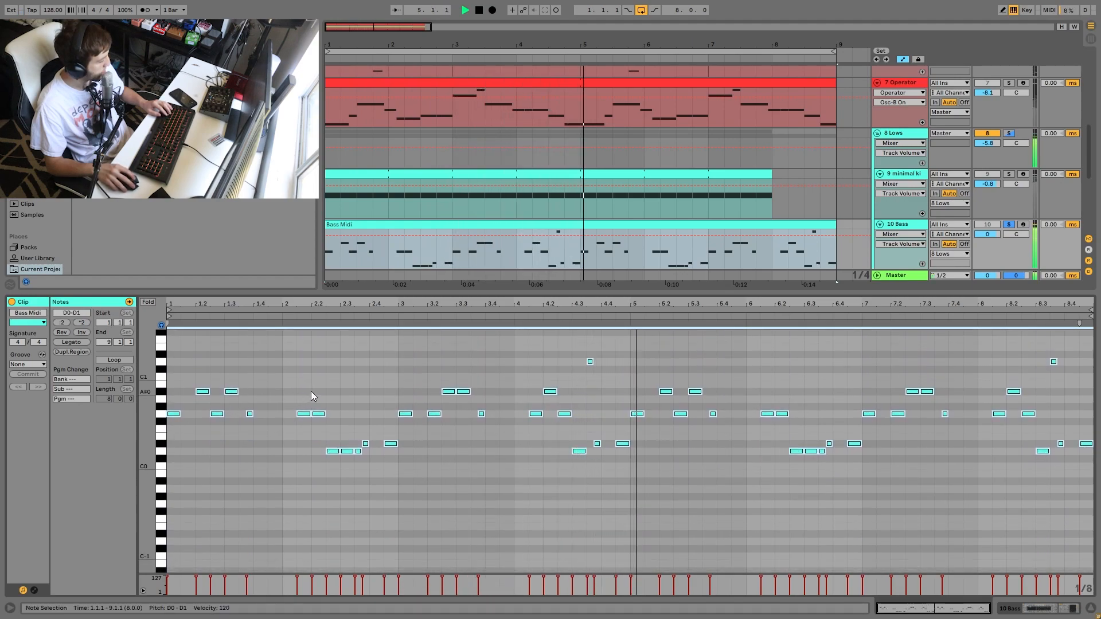
click(371, 324)
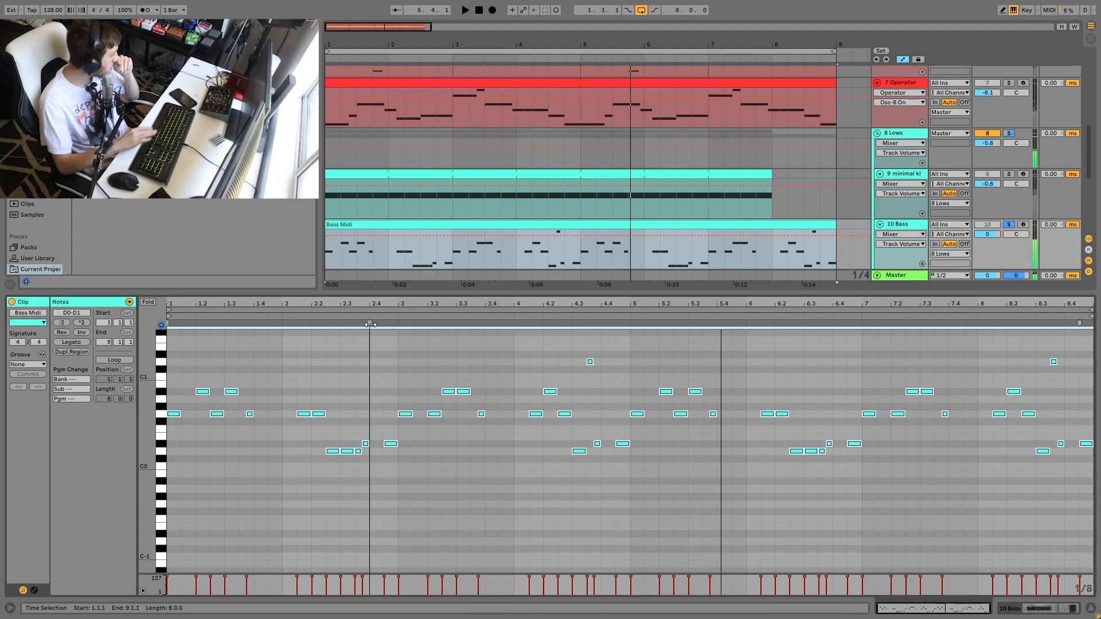
- Highlight the D0 and D#0 notes in bar 2 and the G0 notes, and play the bass line from bar 1
key(ctrl+a)
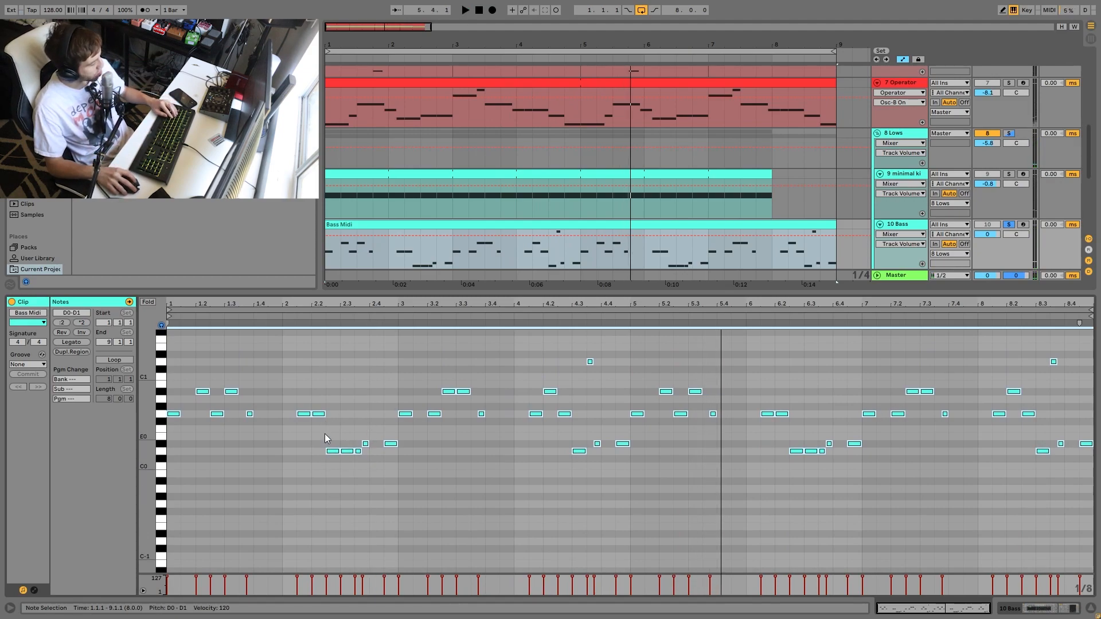
drag(333, 369, 387, 469)
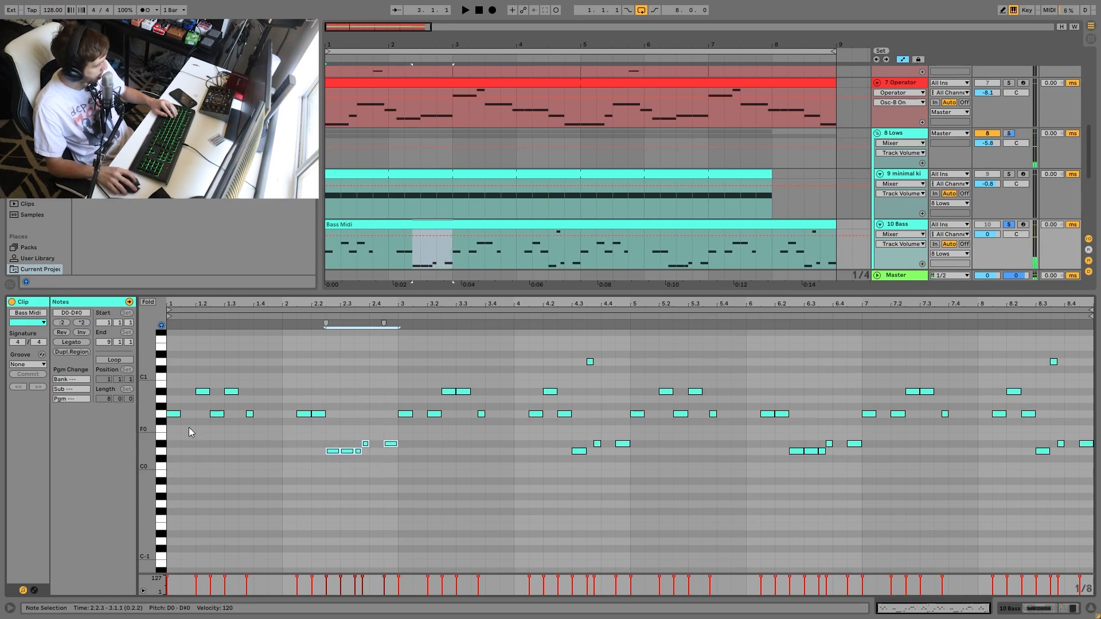
click(164, 417)
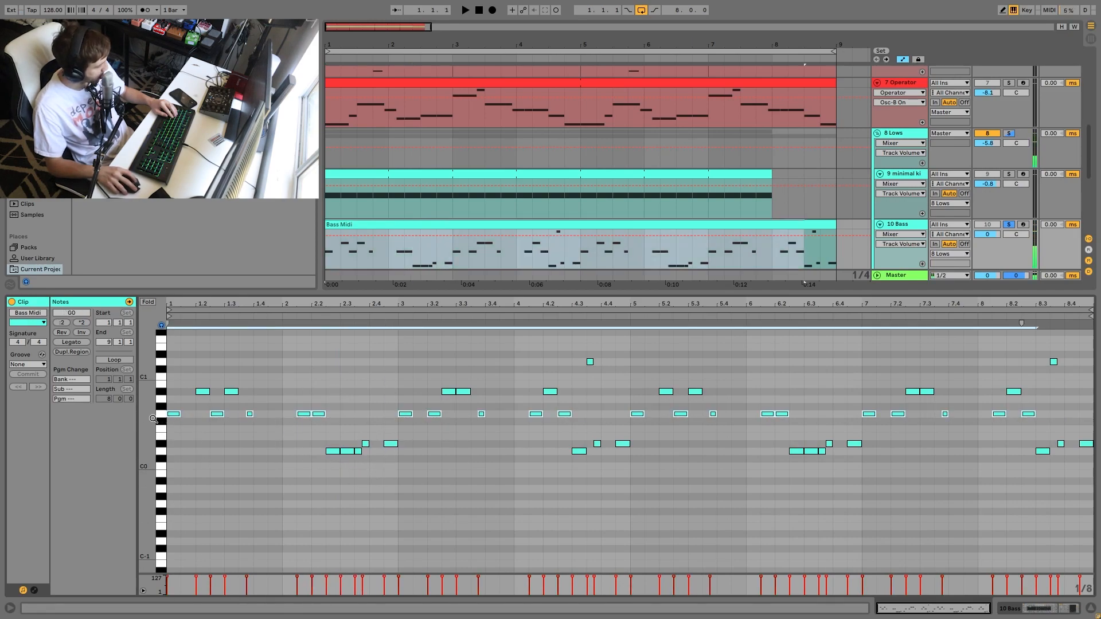
drag(173, 424, 397, 491)
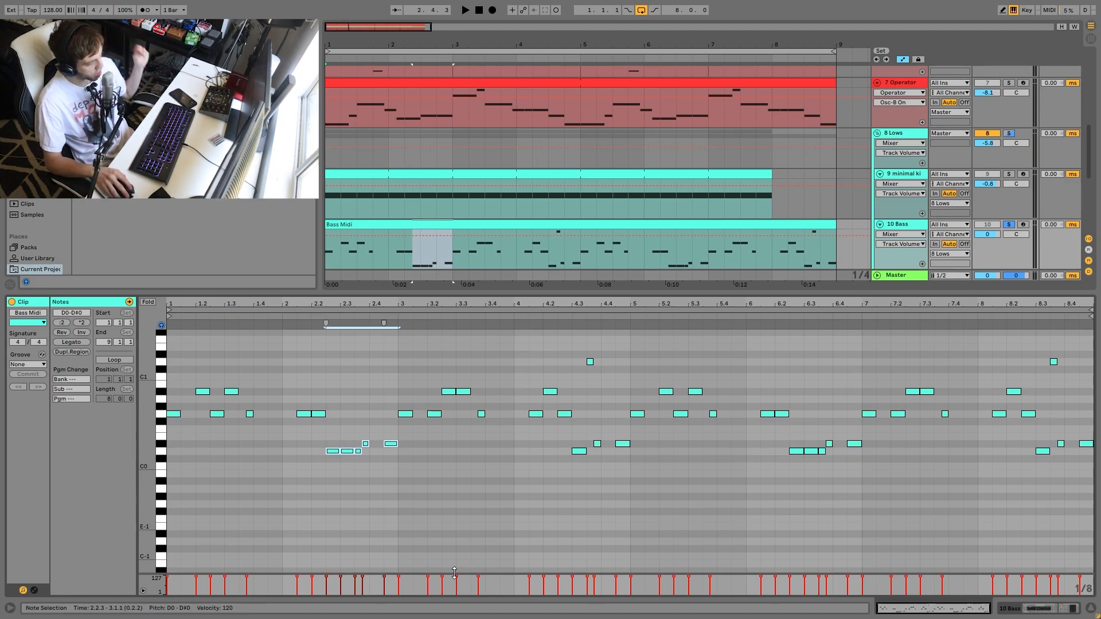
drag(194, 442, 391, 489)
drag(382, 398, 619, 423)
key(space)
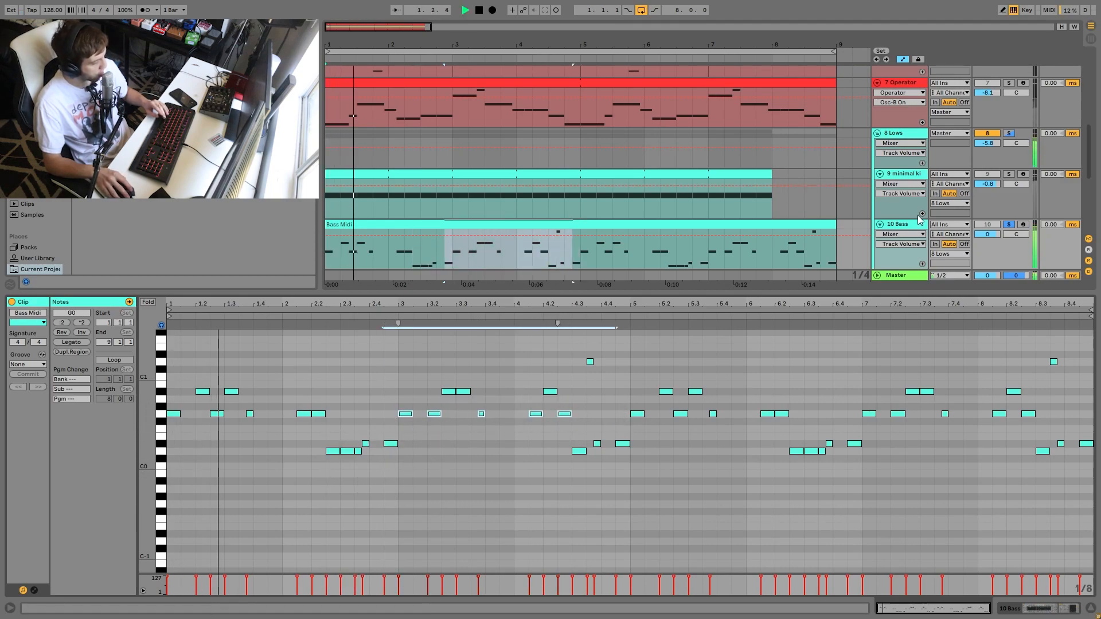
- Show the devices on the Bass track, the minimal kick track and the Lows group in turn, with playback stopped
click(899, 225)
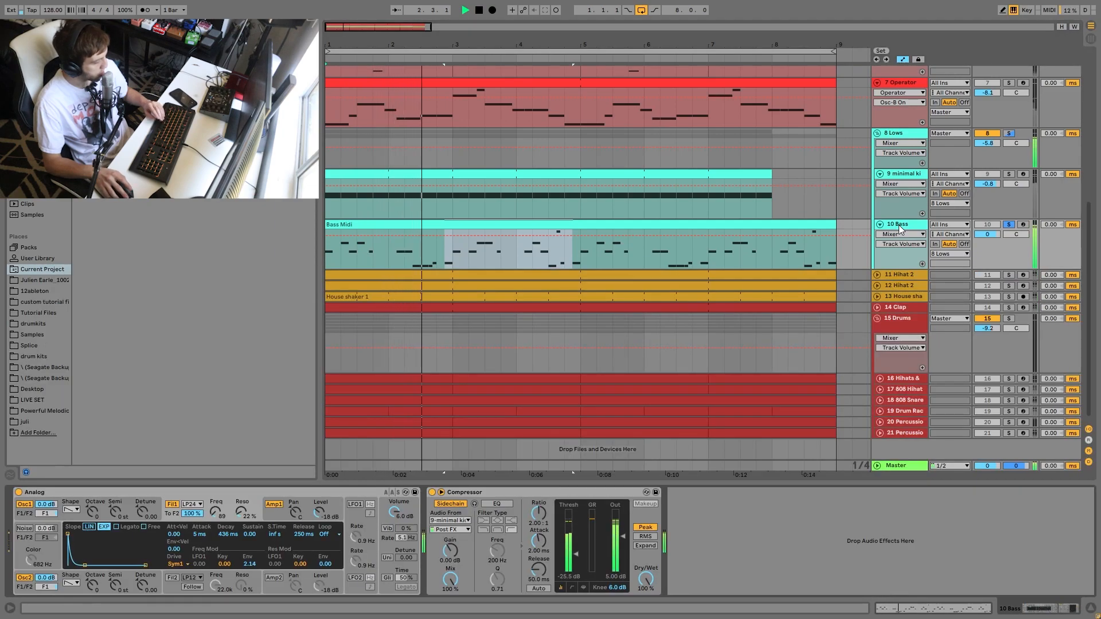
key(space)
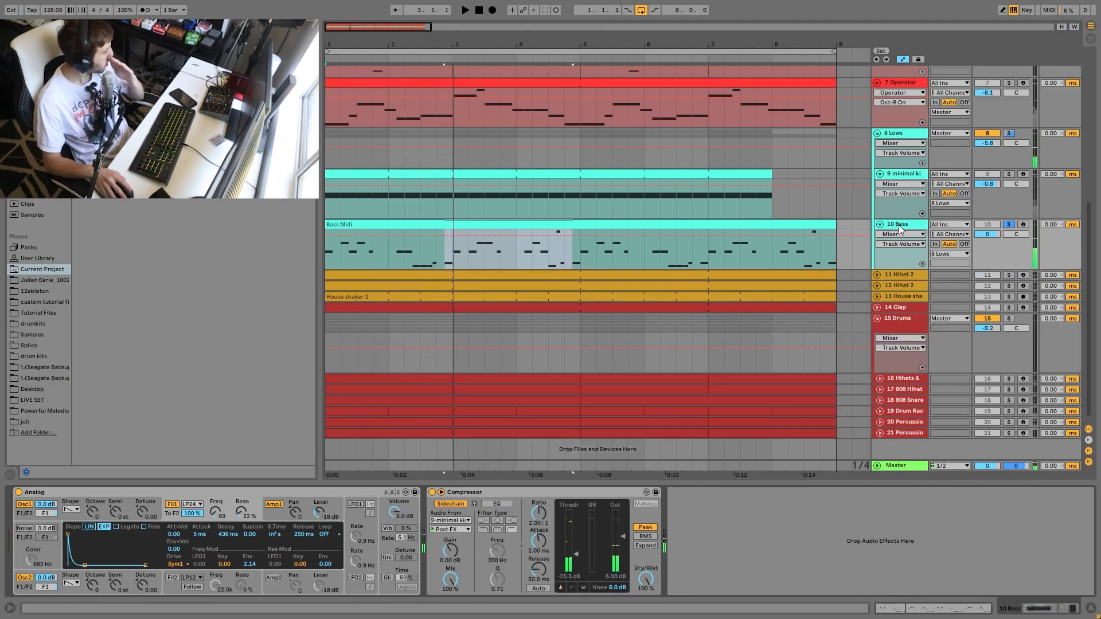
click(919, 178)
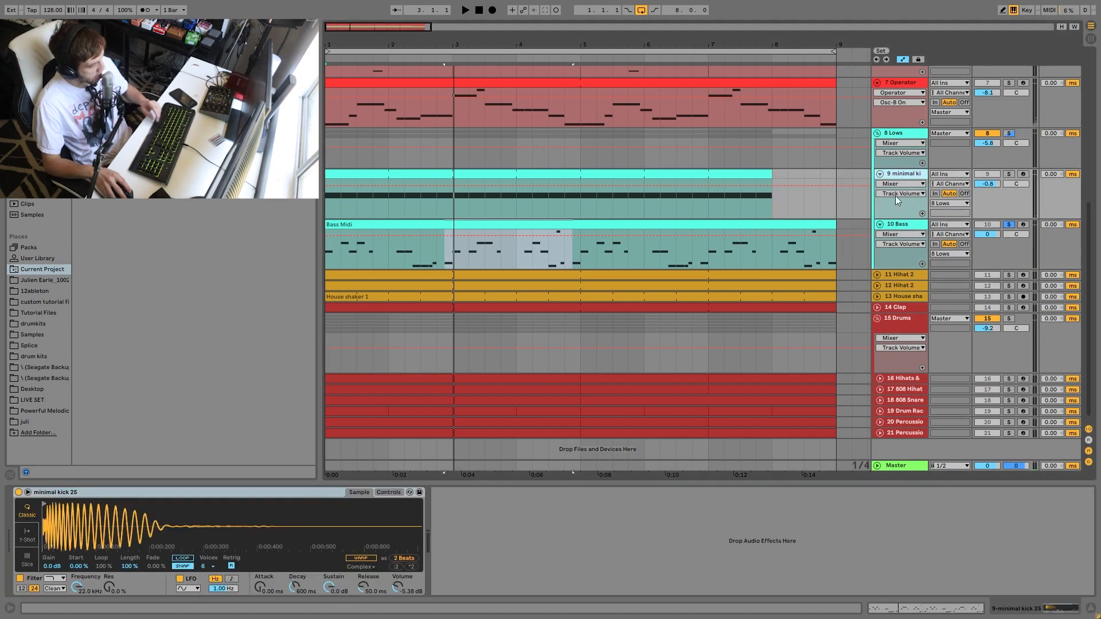
click(900, 137)
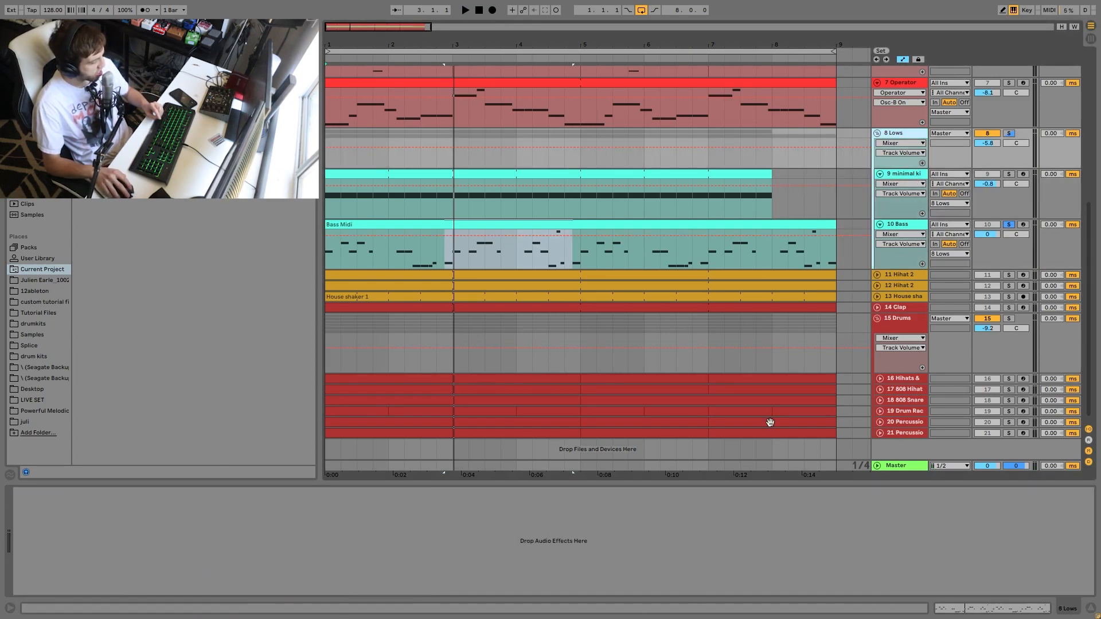
click(906, 227)
- Solo the minimal kick track, select its clip, and listen to the kick pattern from bar 1
click(915, 174)
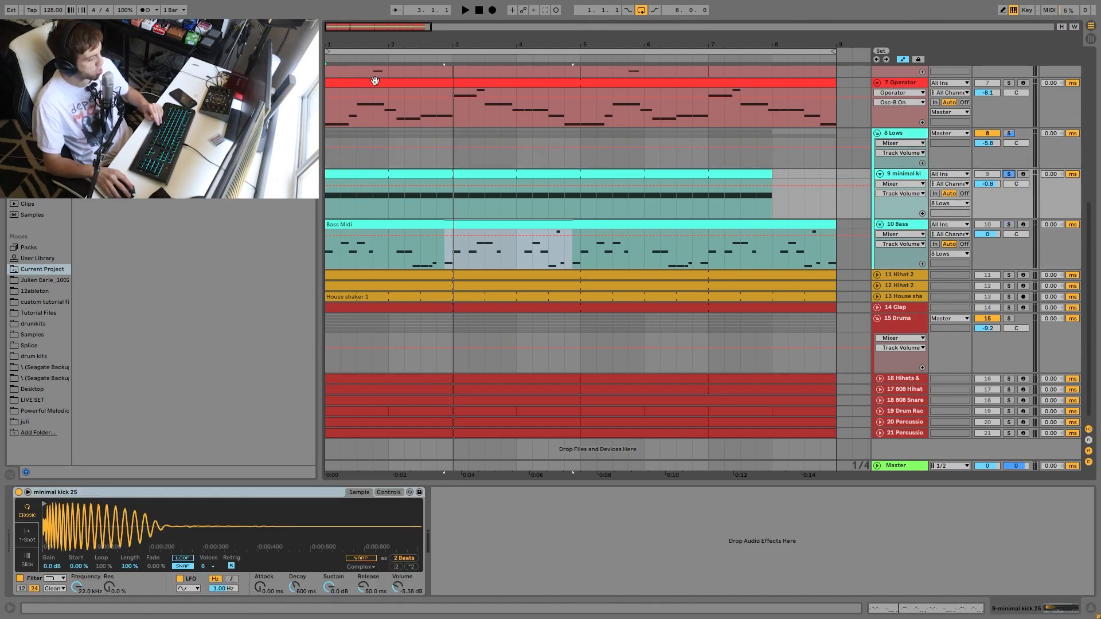
click(445, 173)
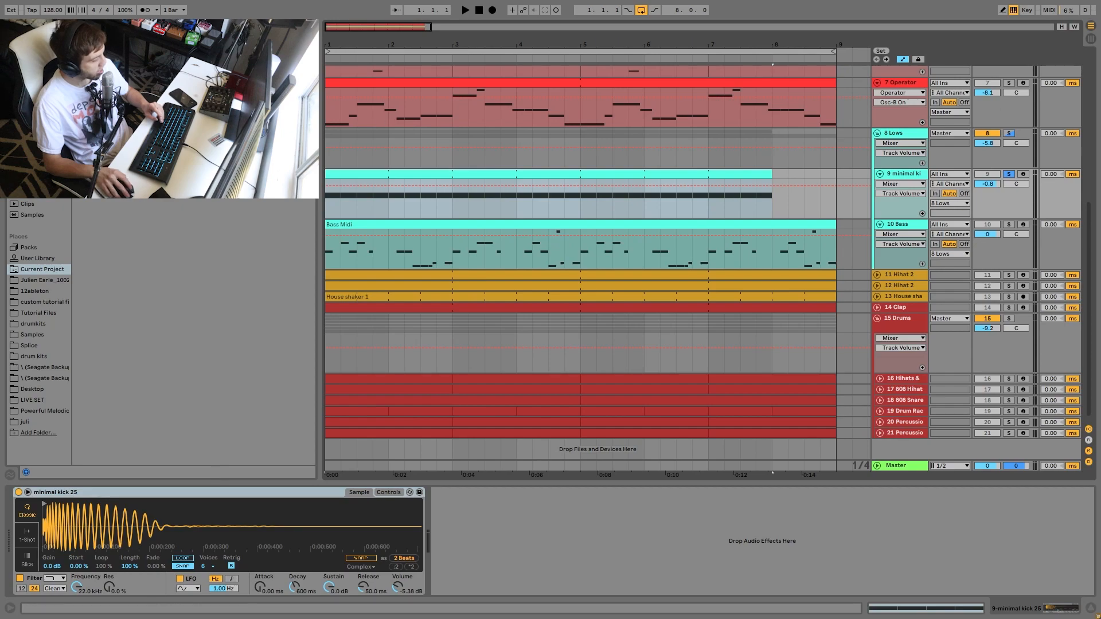
key(space)
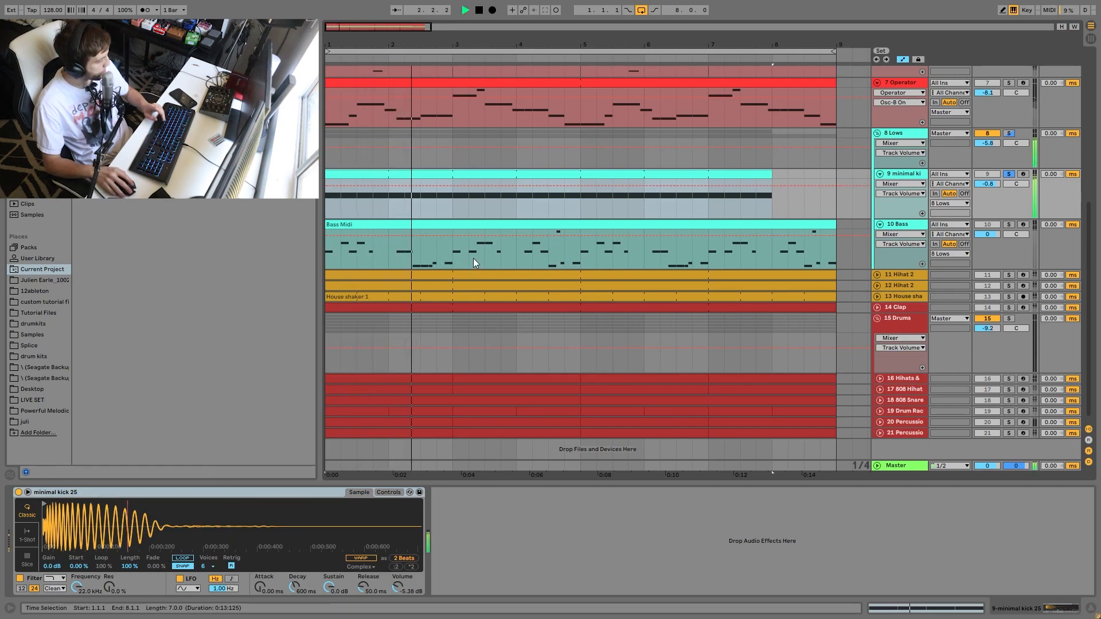
key(space)
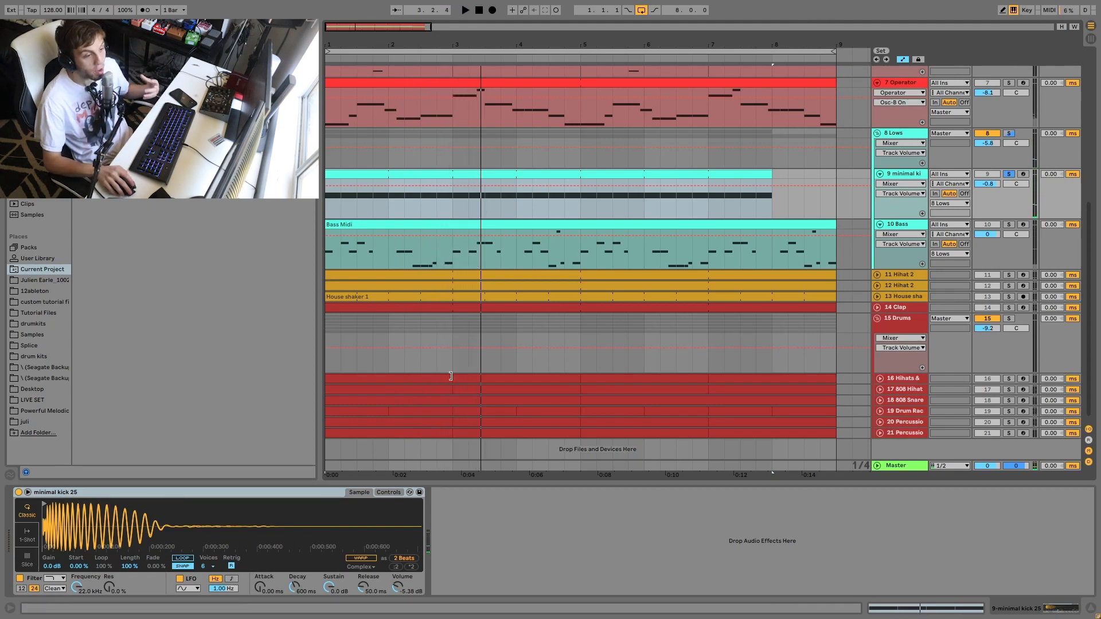
key(space)
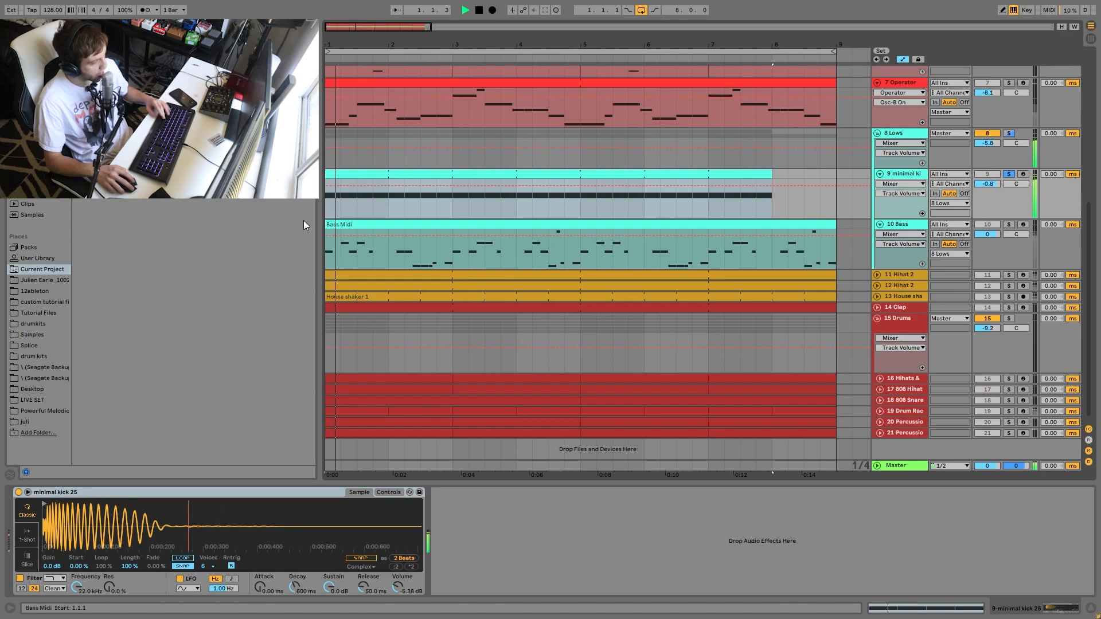
key(space)
- Take the minimal kick track out of solo and listen to the full mix from bar 1
click(1008, 174)
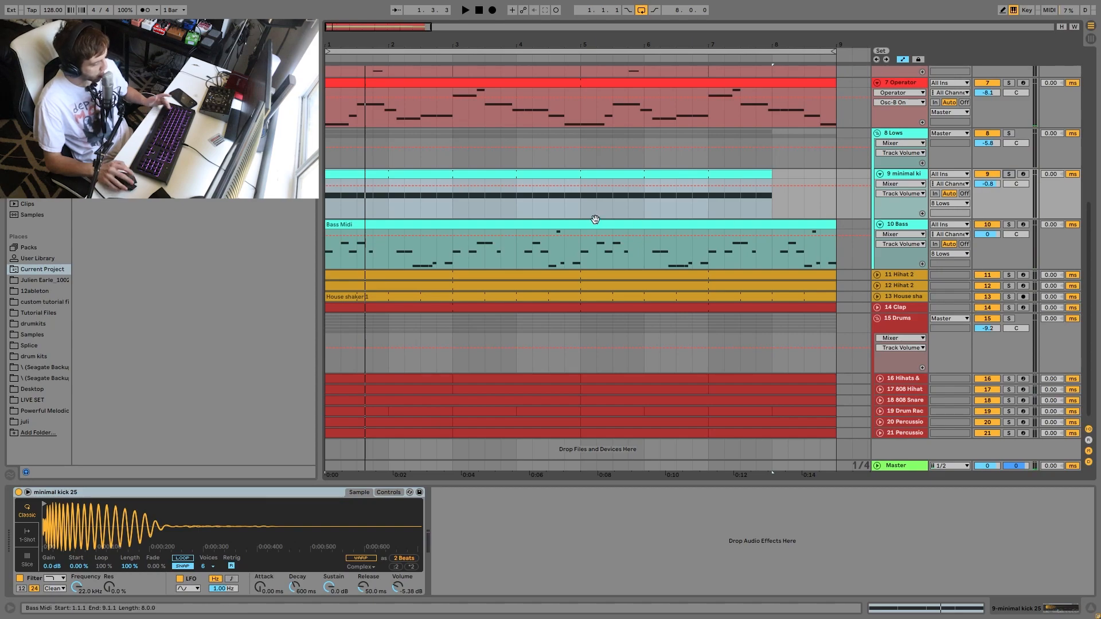
key(space)
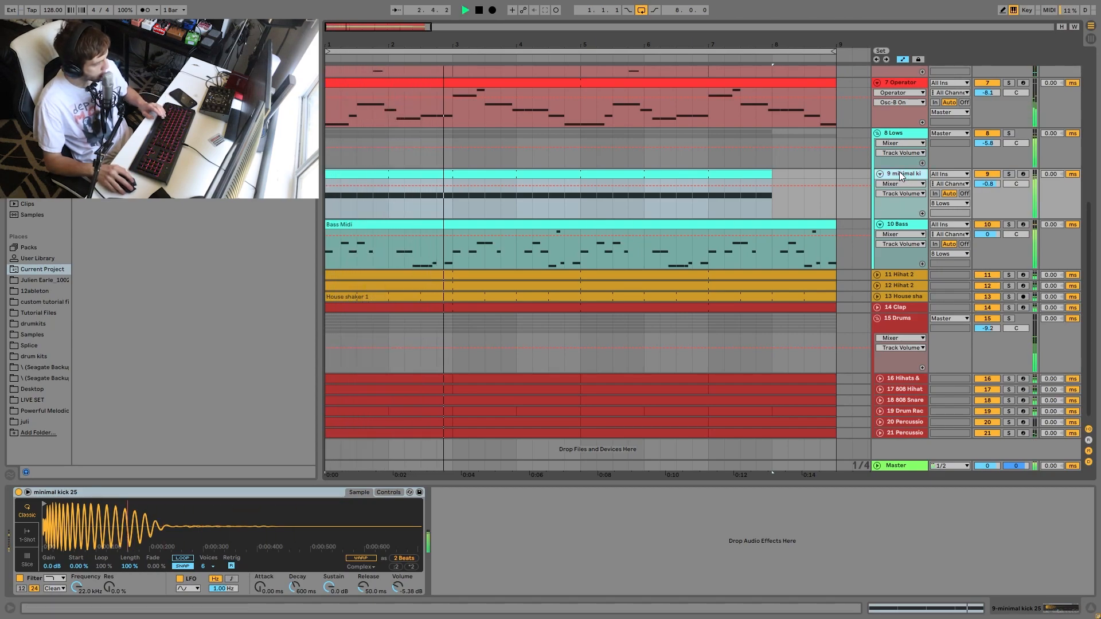
key(space)
- Solo the Bass track, play it from bar 1, and select the Bass Midi clip
click(756, 171)
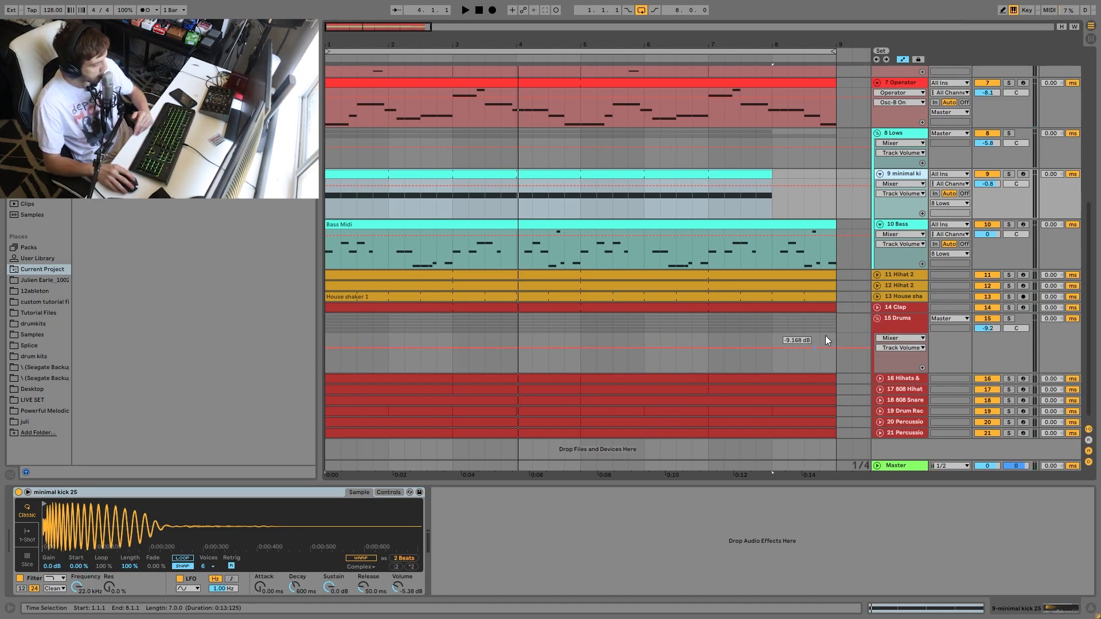
click(922, 225)
click(1009, 225)
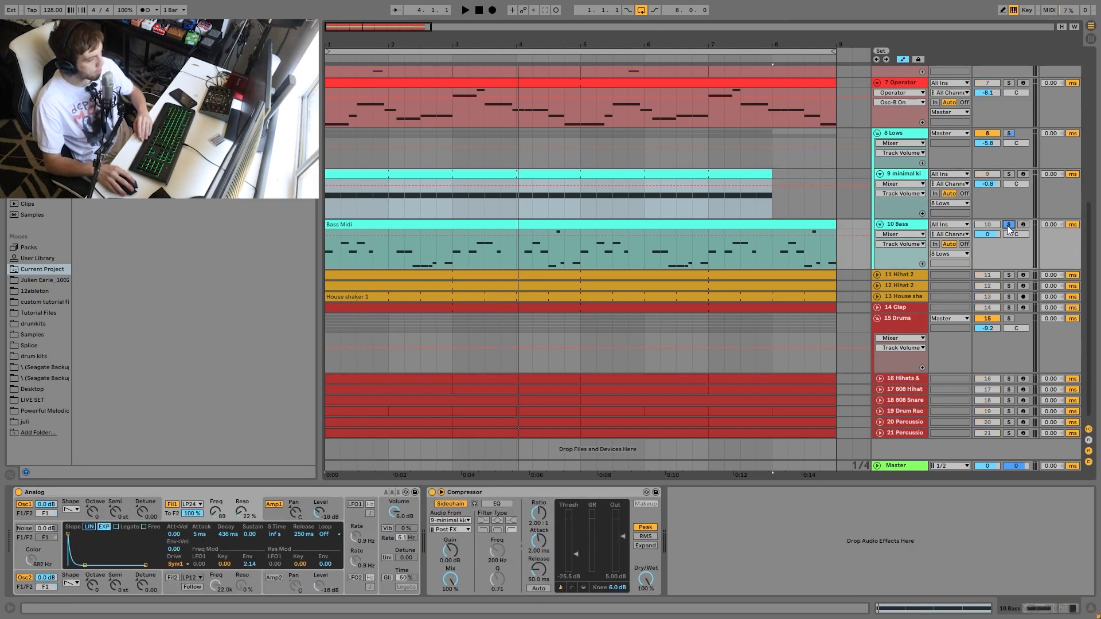
key(space)
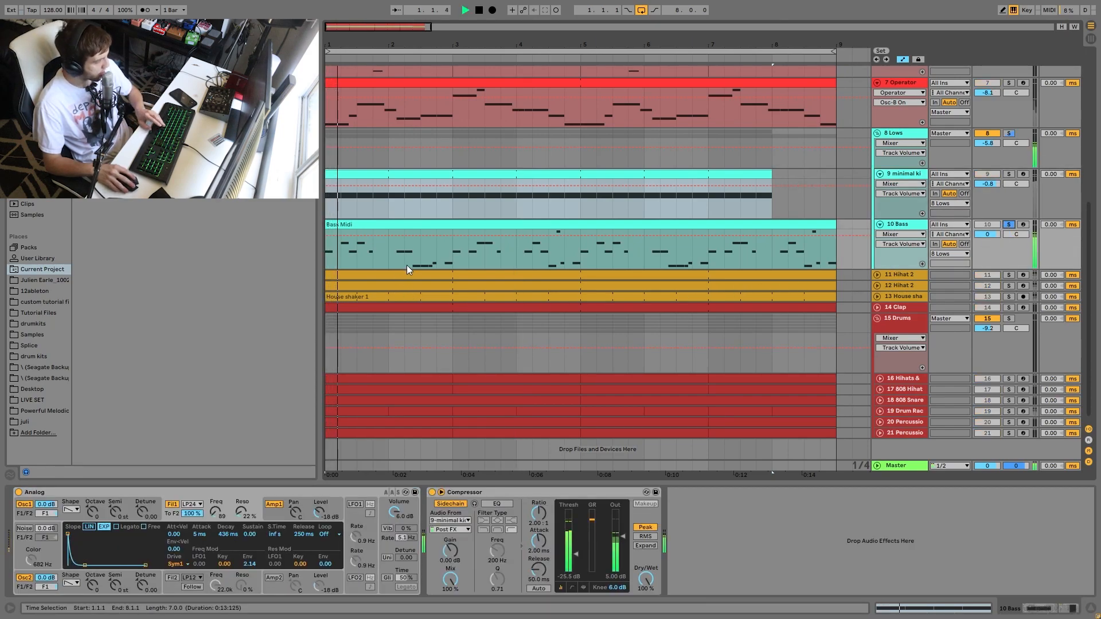
click(398, 225)
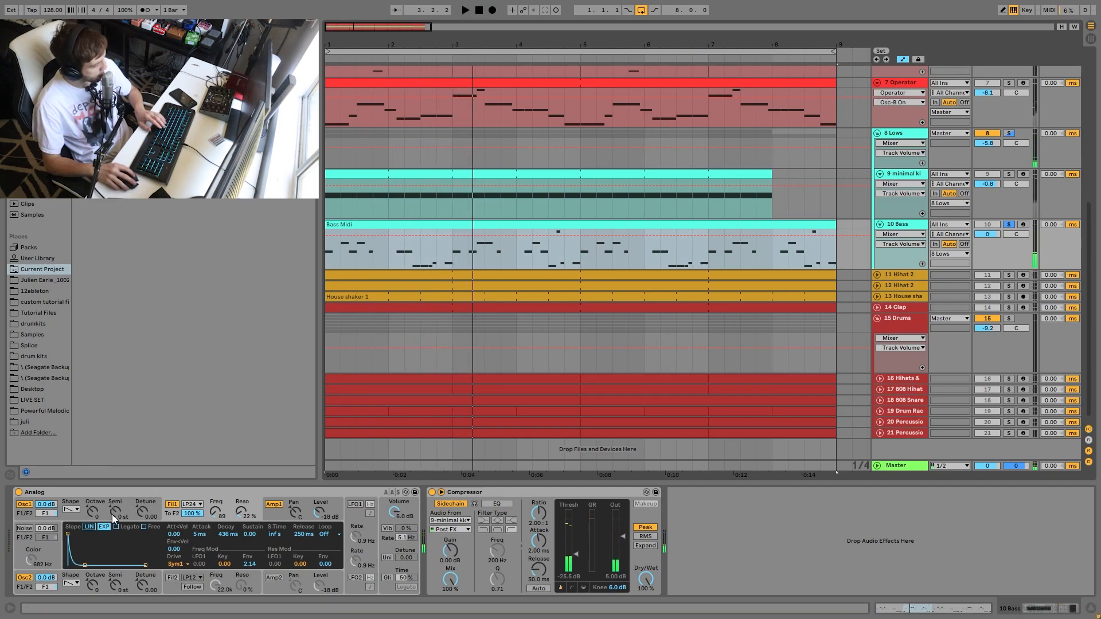
- Examine the oscillator 1, filter 1 and amp 1 settings of the bass track's Analog synth while listening to the bass line
click(82, 514)
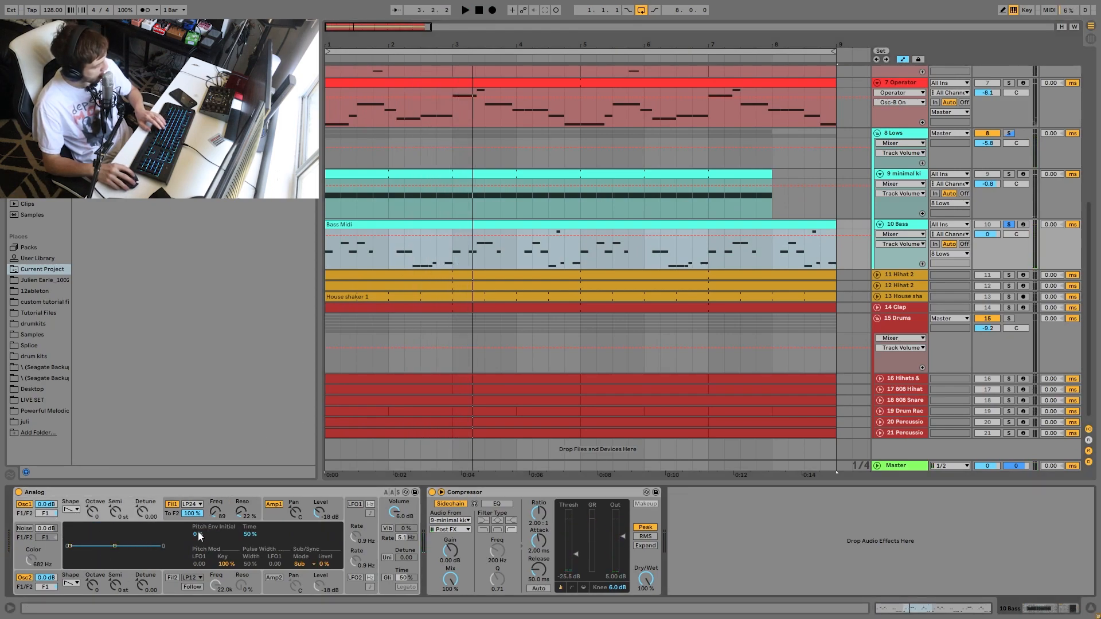
click(208, 501)
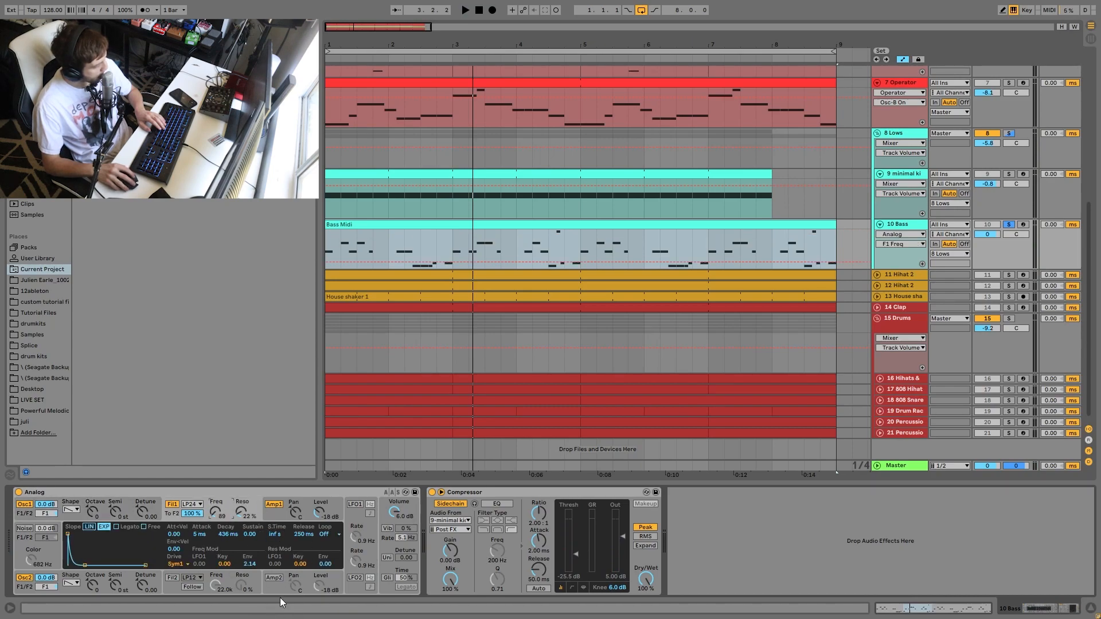
key(space)
click(274, 510)
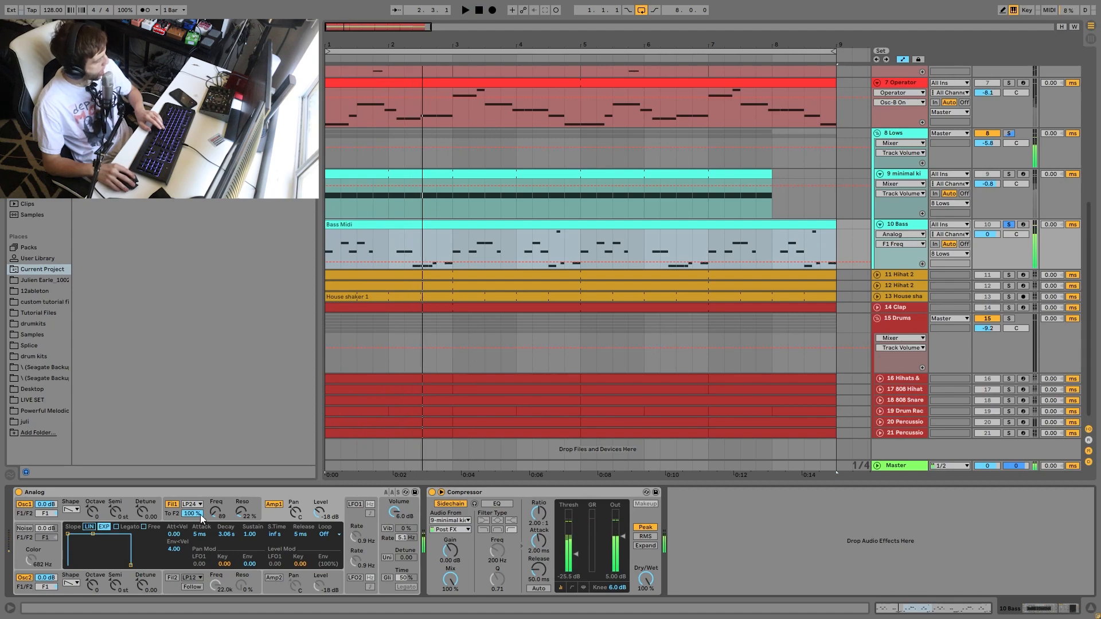
- Arm the Bass track for recording, play from bar 1, and clear the solo on the Lows group to hear every track
click(1022, 225)
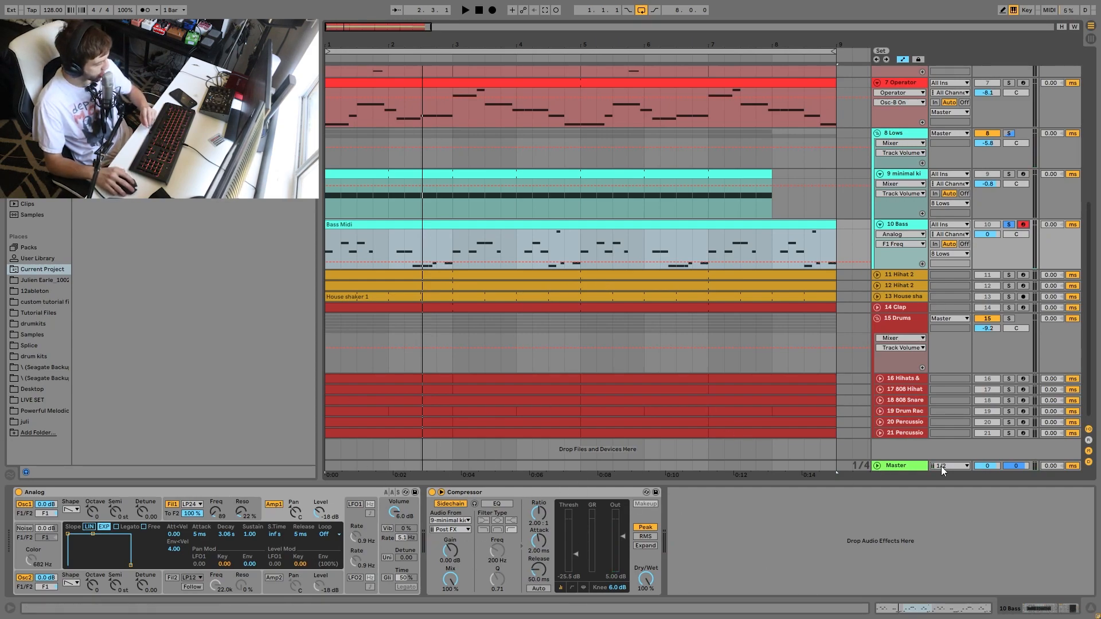
key(space)
click(1009, 133)
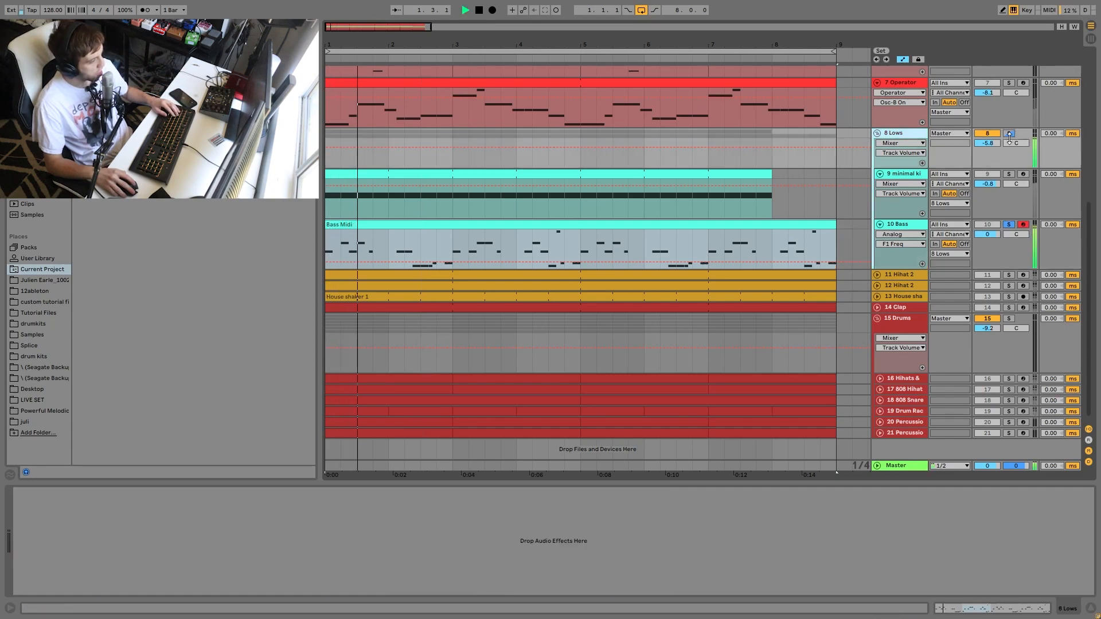
click(1010, 133)
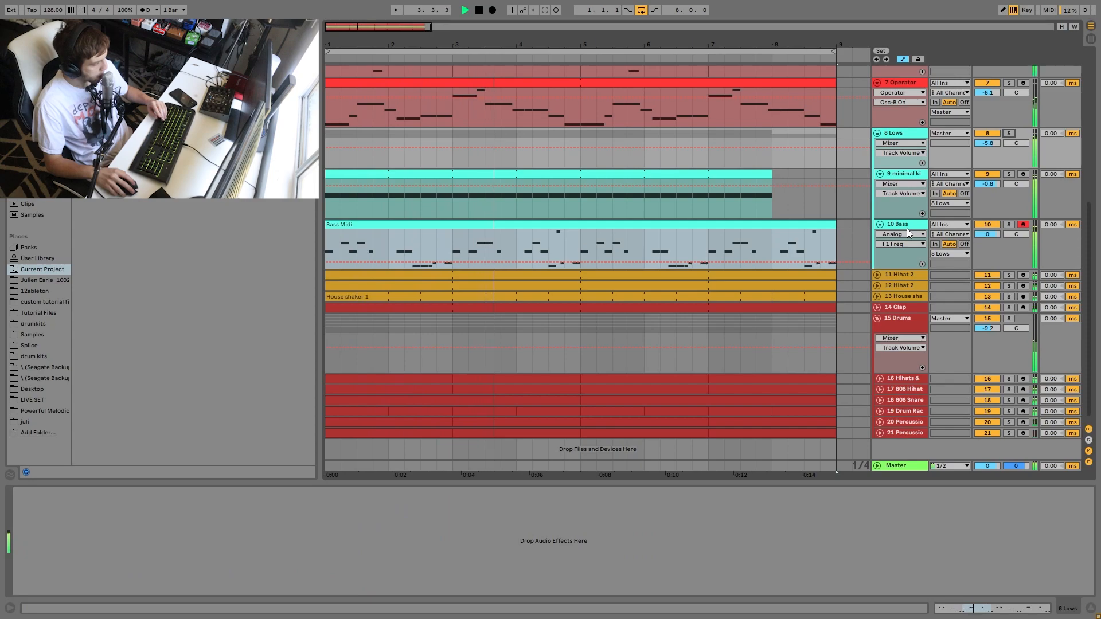
- Solo both Hihat 2 tracks, play them together from bar 1, and unfold their track lanes
scroll(941, 308, down, 1)
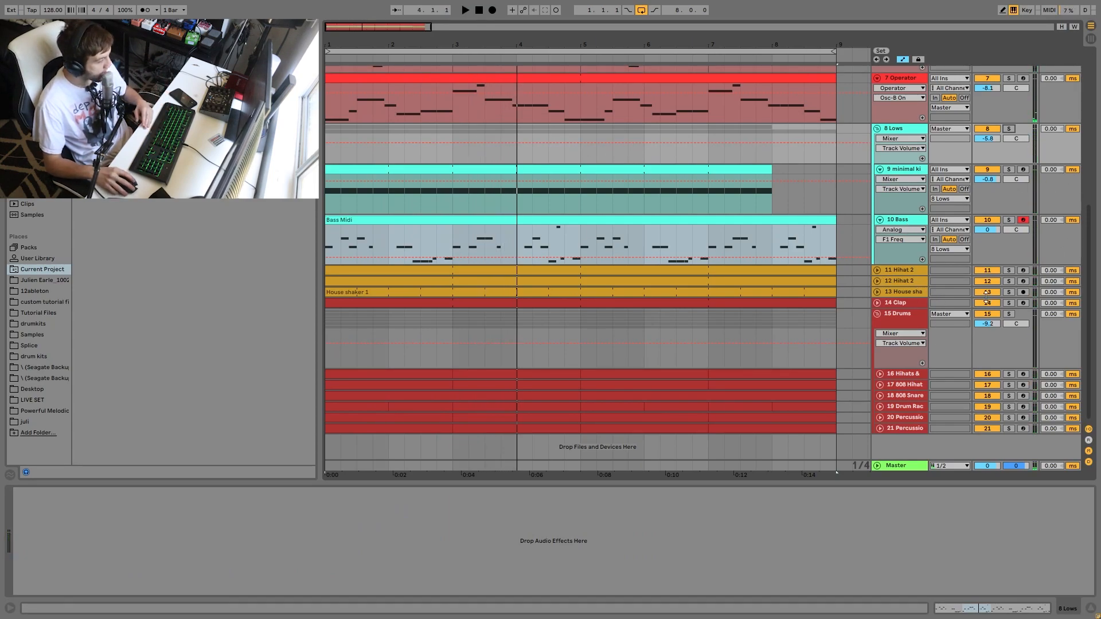
click(914, 273)
shift+click(911, 283)
click(1009, 281)
key(space)
click(877, 281)
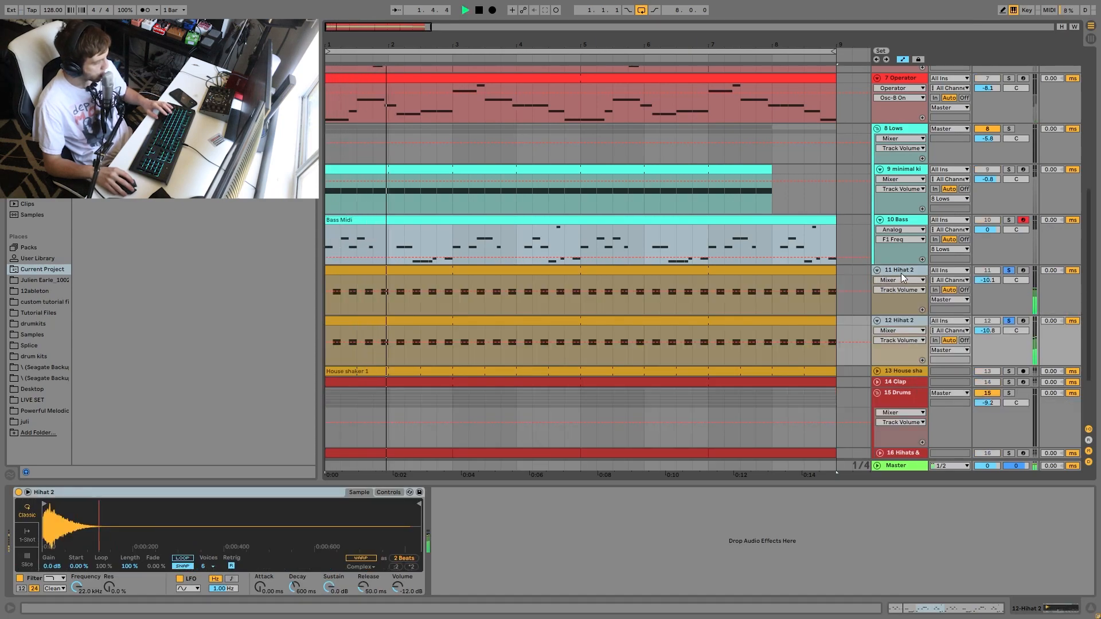
- Leave only track 11 Hihat 2 soloed, show its sampler controls, and listen to it from bar 1
click(900, 273)
click(738, 271)
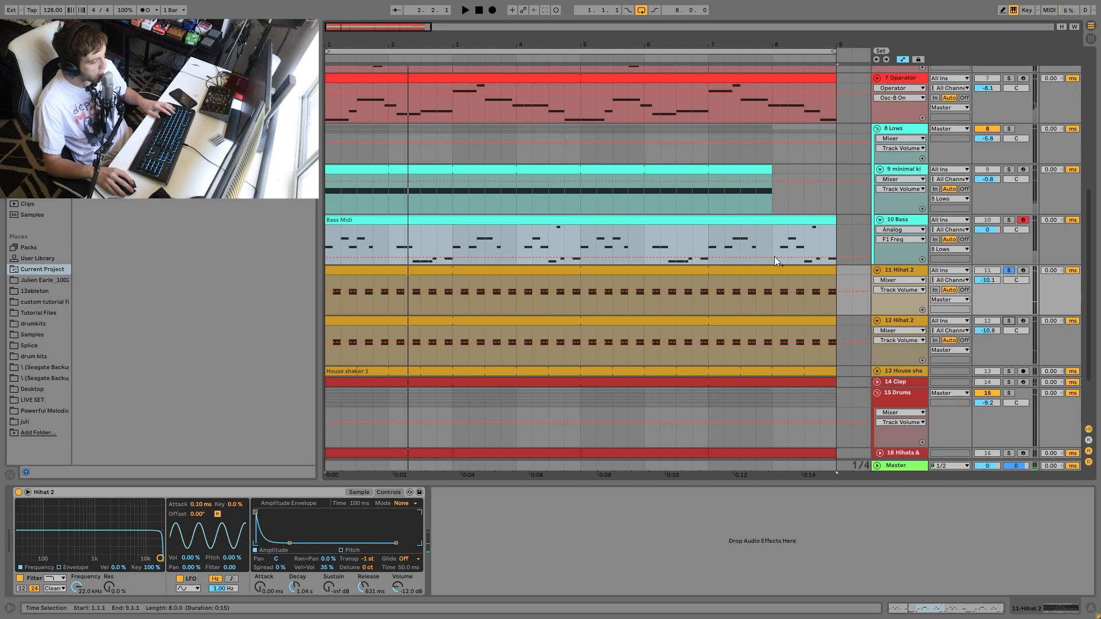
click(917, 272)
key(space)
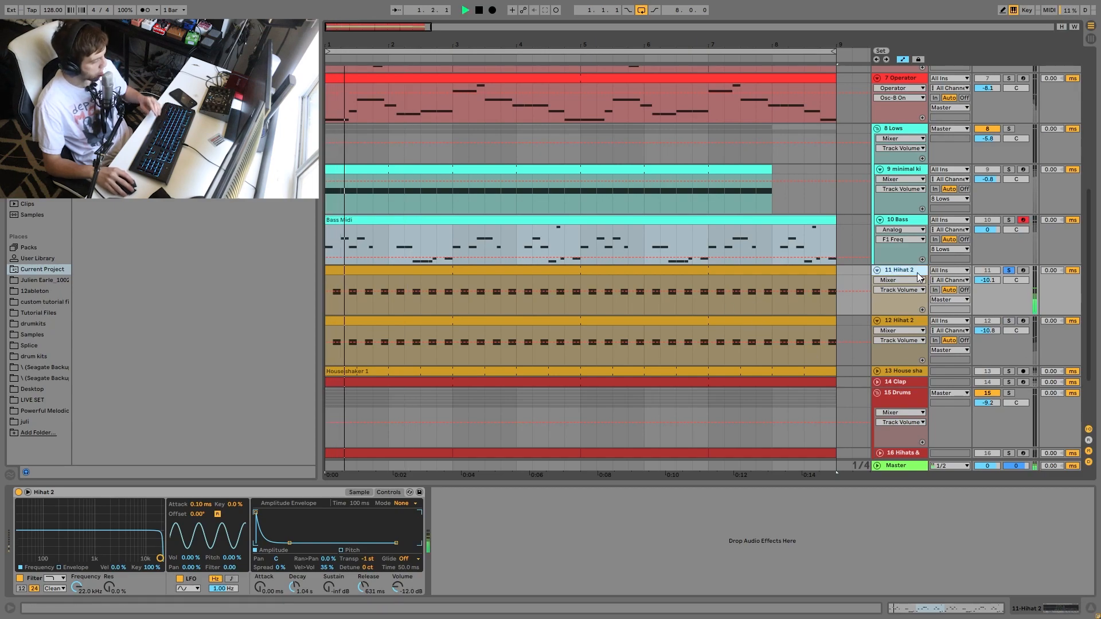
key(space)
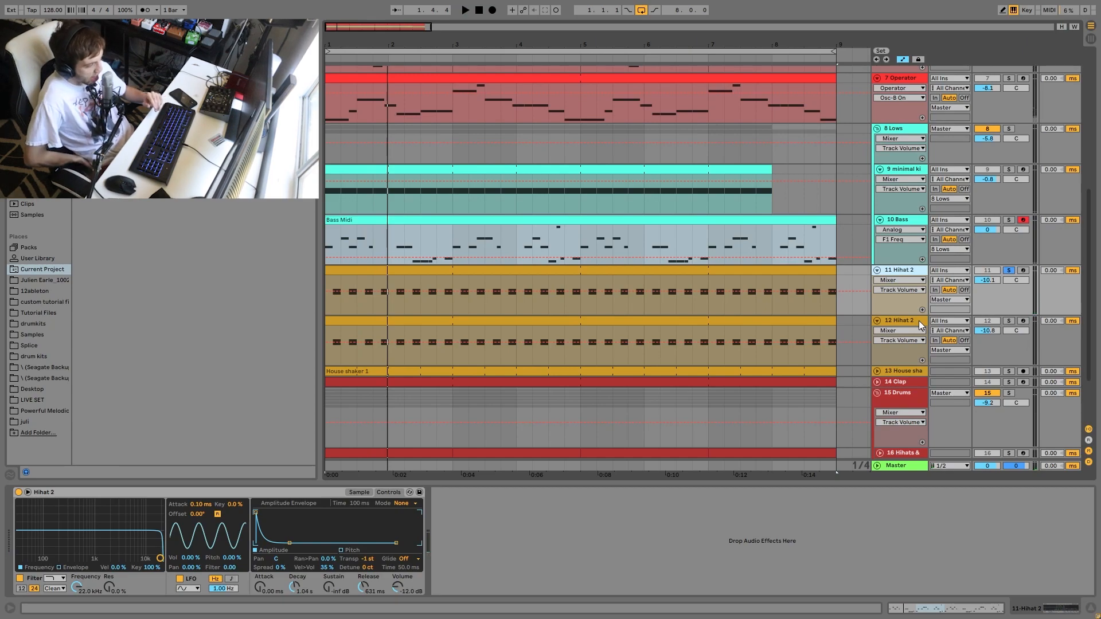
- Switch the solo from track 11 to track 12 Hihat 2 during playback, and show track 12's sample
key(space)
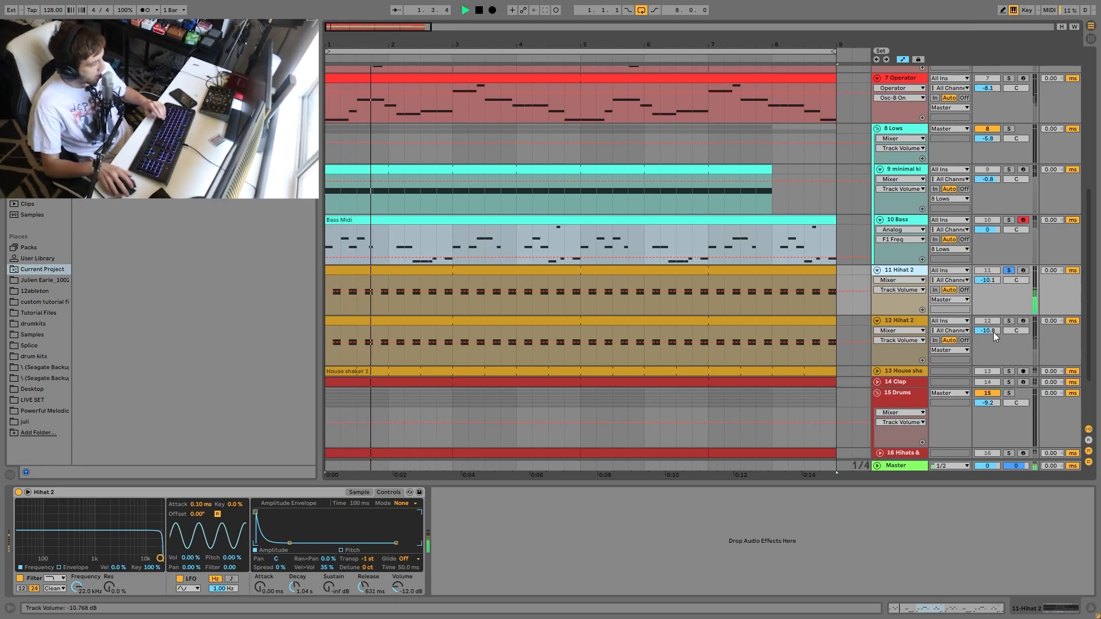
click(1009, 321)
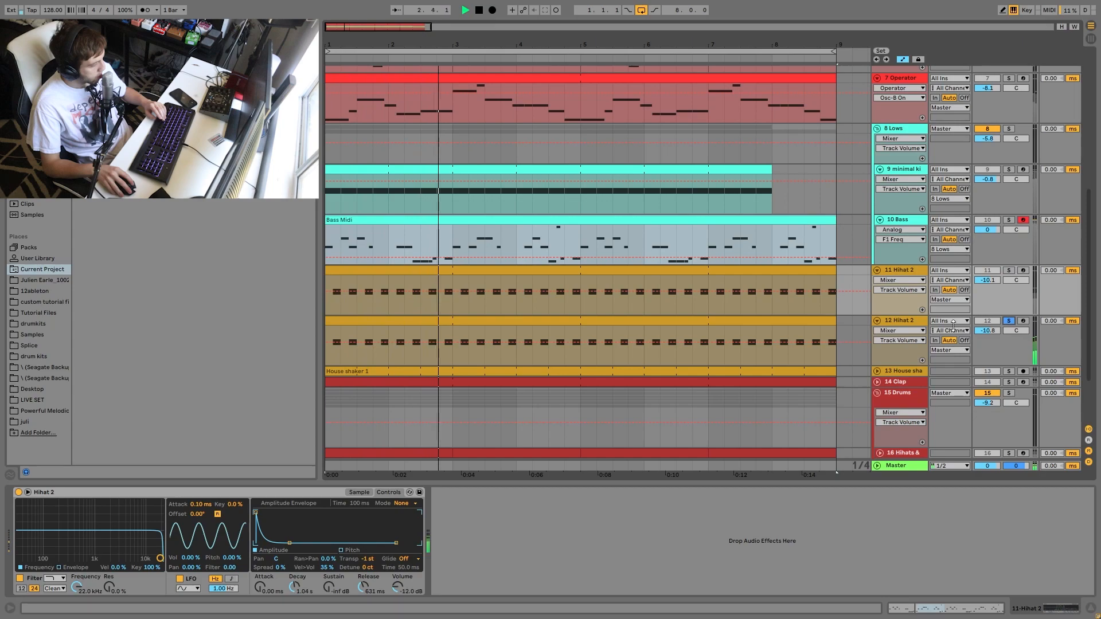
click(913, 324)
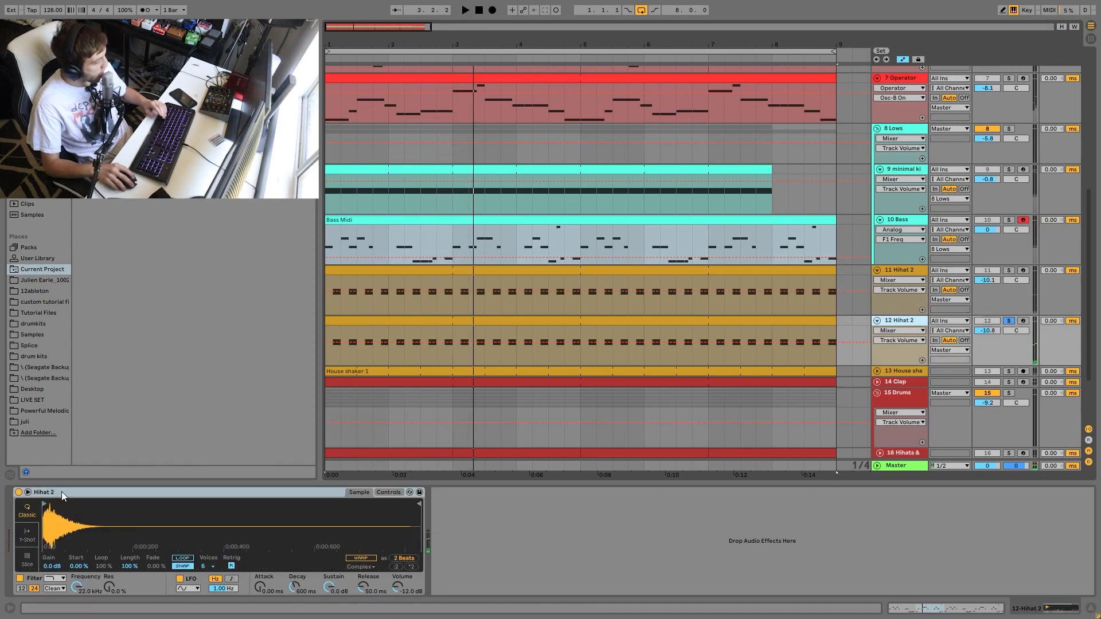
key(space)
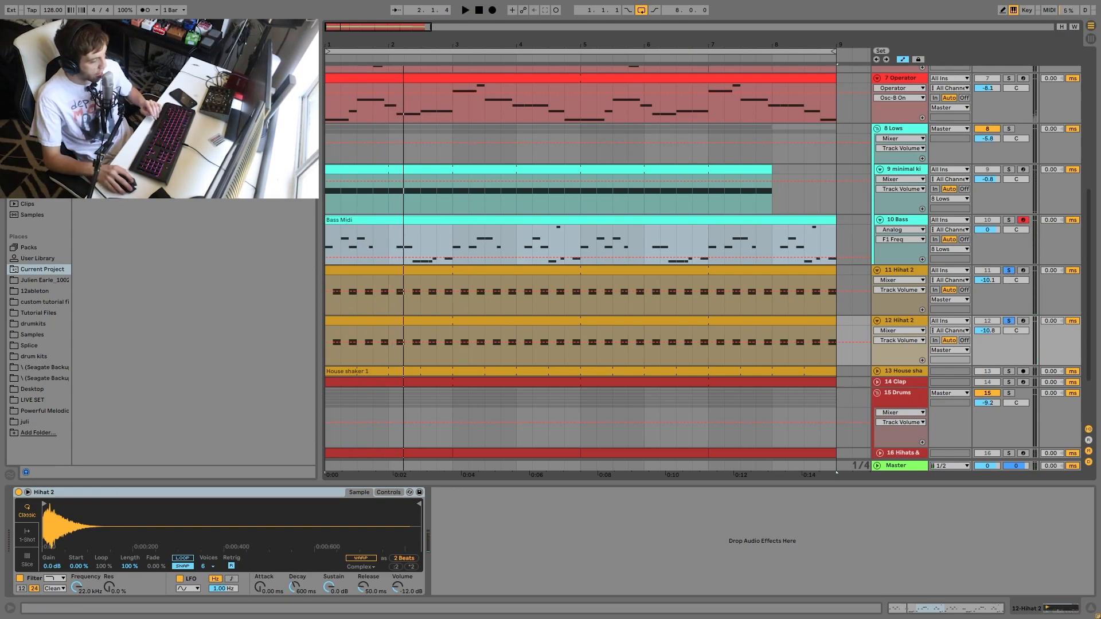
- Compare track 11 Hihat 2 soloed alone with both Hihat 2 tracks soloed together, showing each track's sampler
click(1010, 321)
key(space)
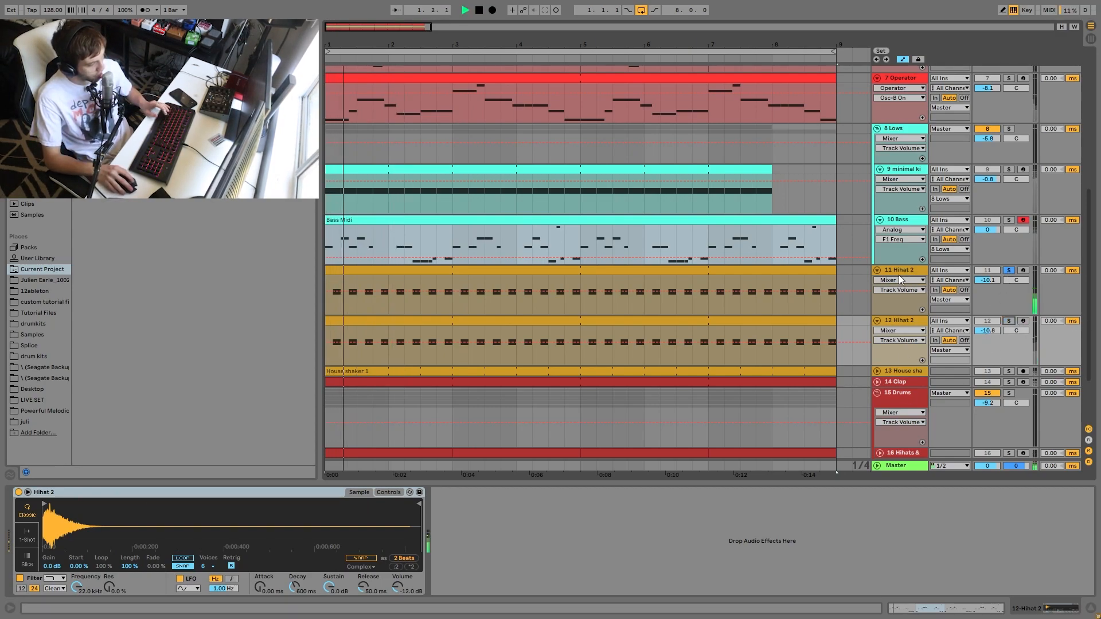
click(900, 274)
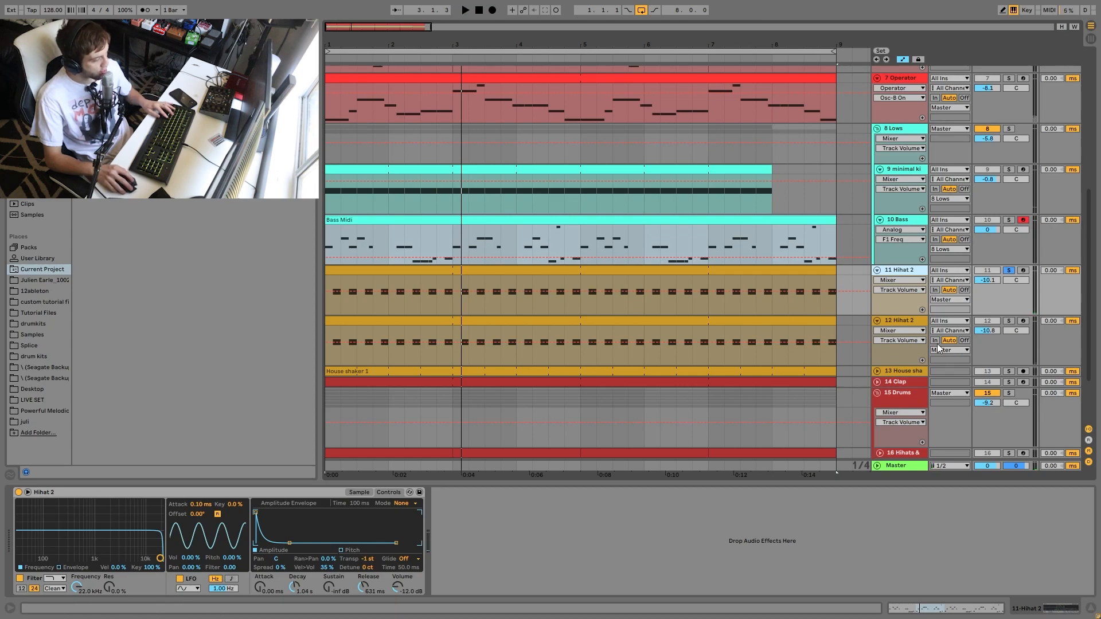
key(space)
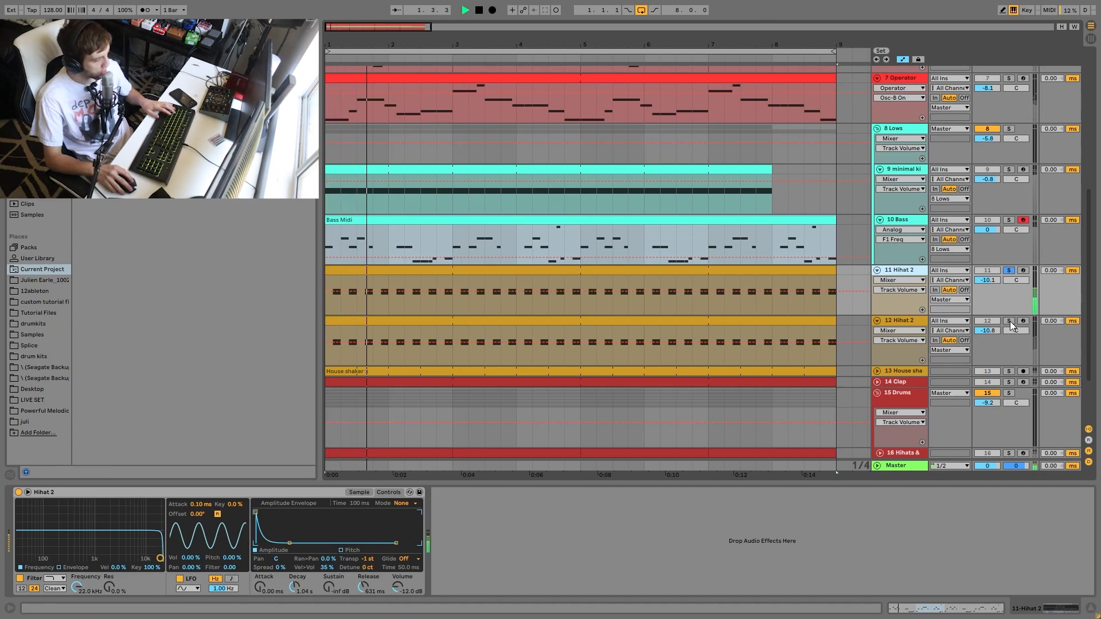
click(1009, 321)
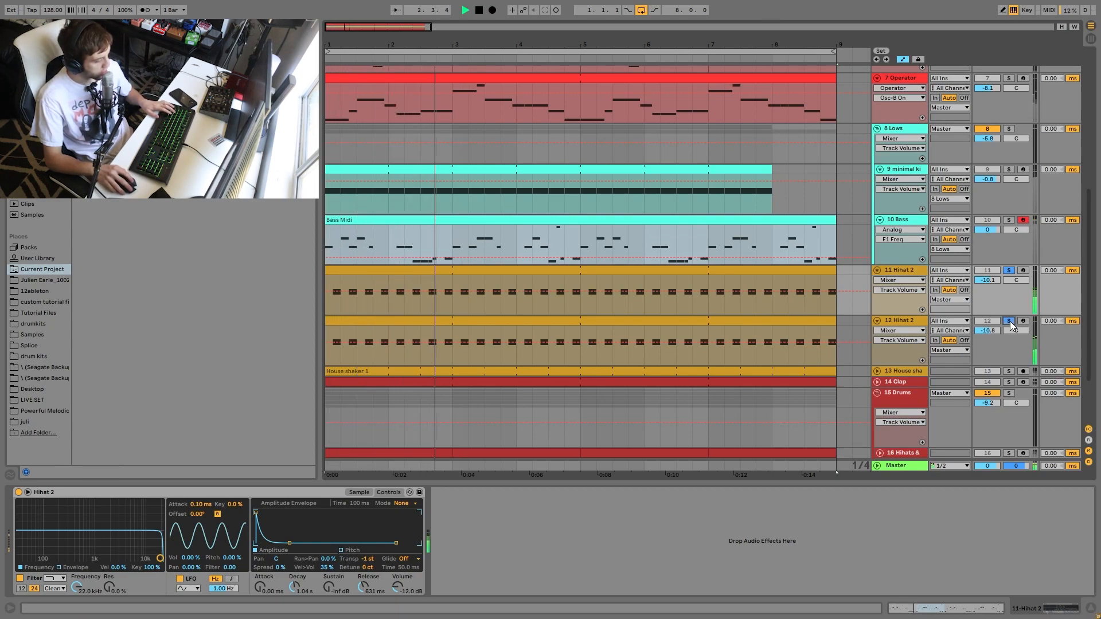
click(904, 321)
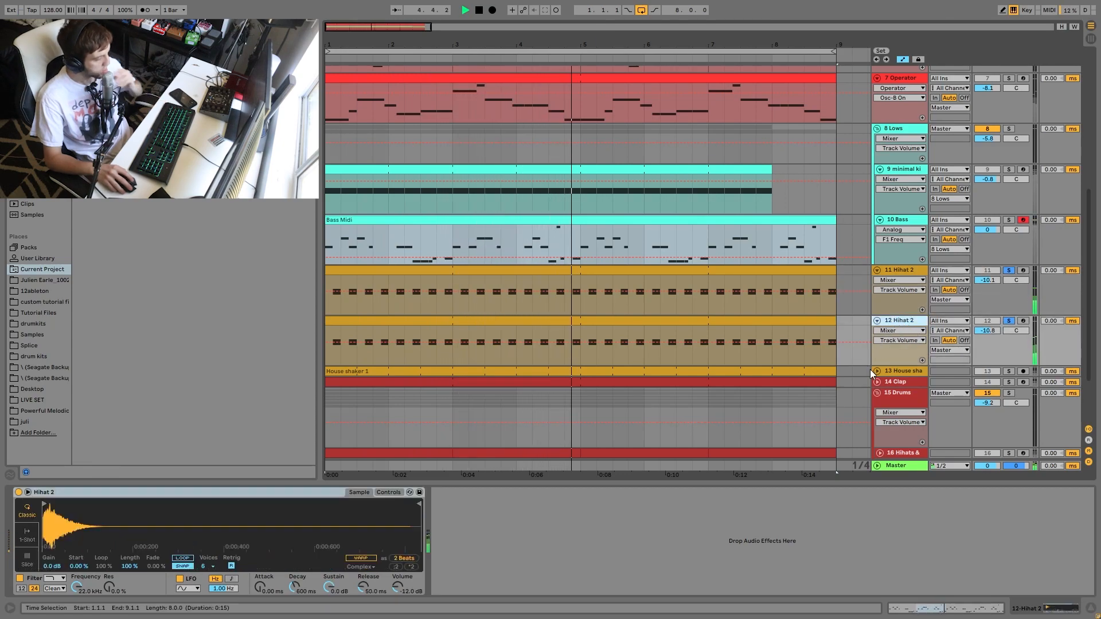
- Clear the solo from both Hihat 2 tracks and listen to the full mix from bar 1
key(space)
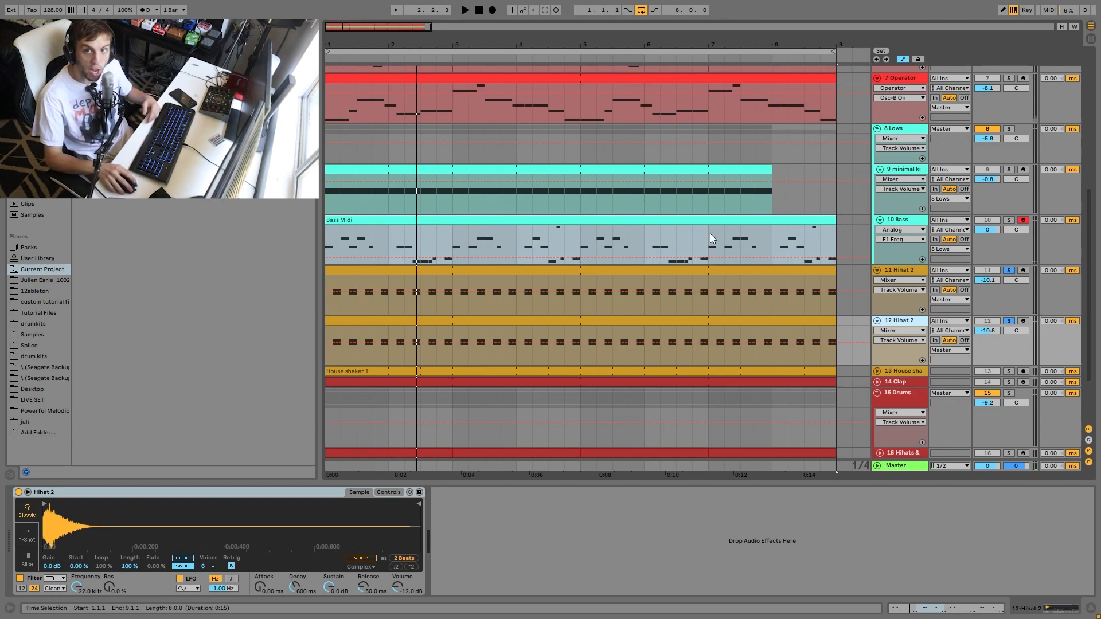
click(1008, 321)
key(space)
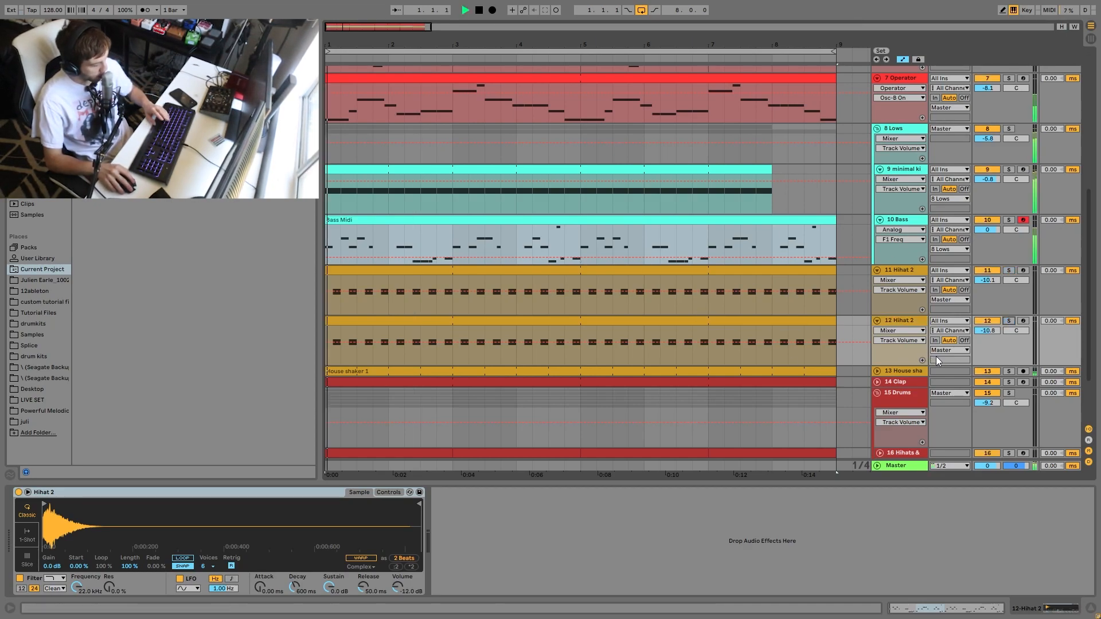
click(909, 321)
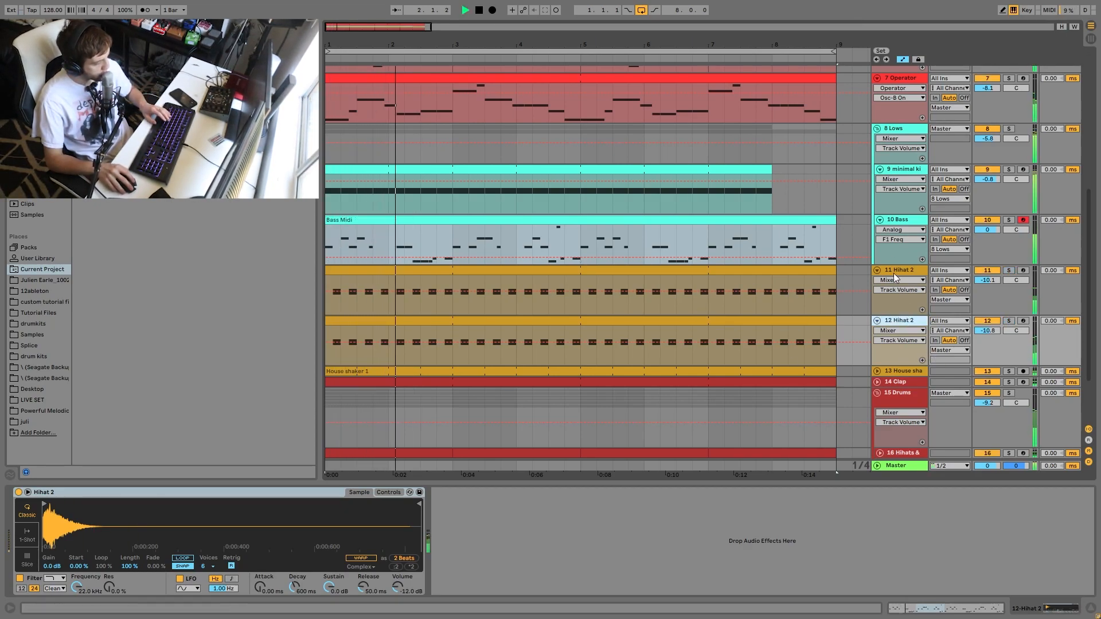
- Solo track 11 Hihat 2, show its sampler controls, and play it from bar 1
click(917, 270)
click(1010, 272)
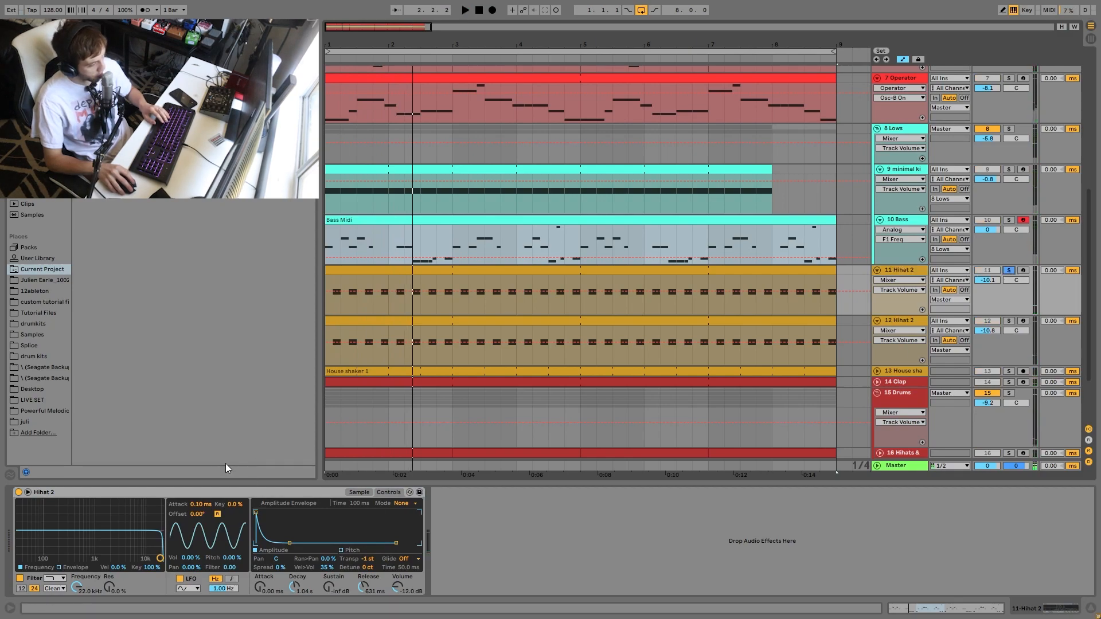
key(space)
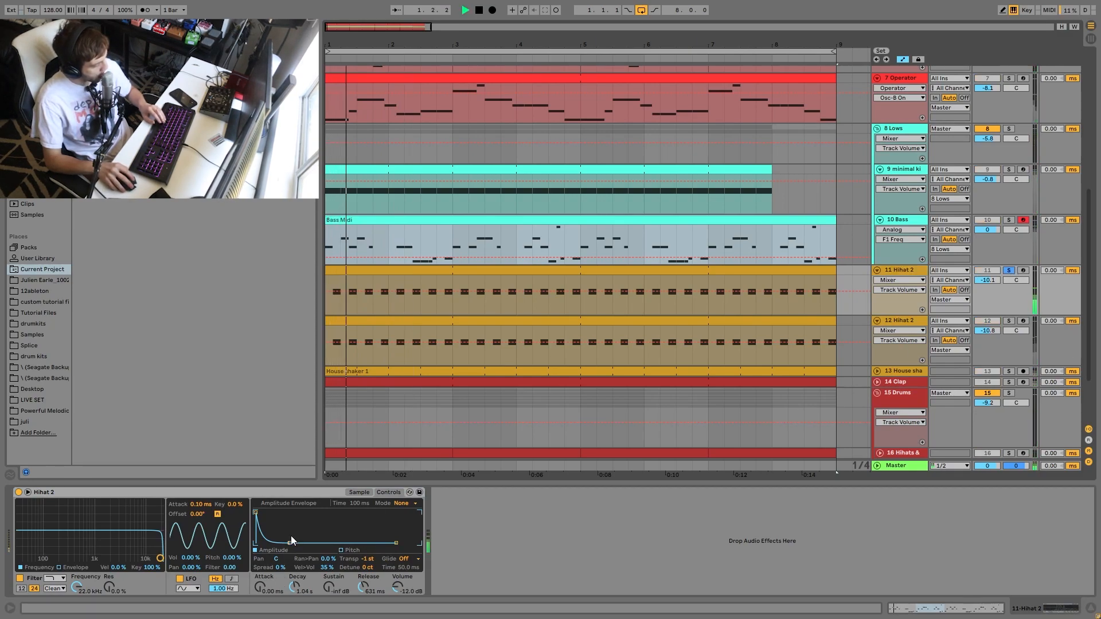
- Try a longer 3.72 s decay and 0.0 dB sustain in track 11's amplitude envelope, and undo the change
drag(289, 542, 296, 512)
key(ctrl+z)
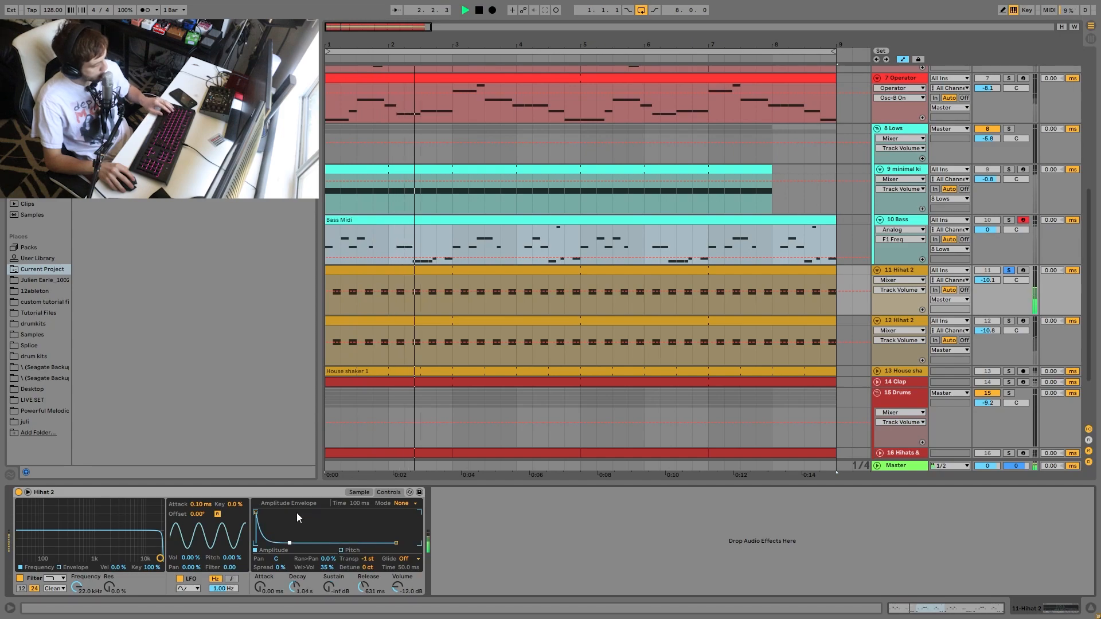
key(ctrl+y)
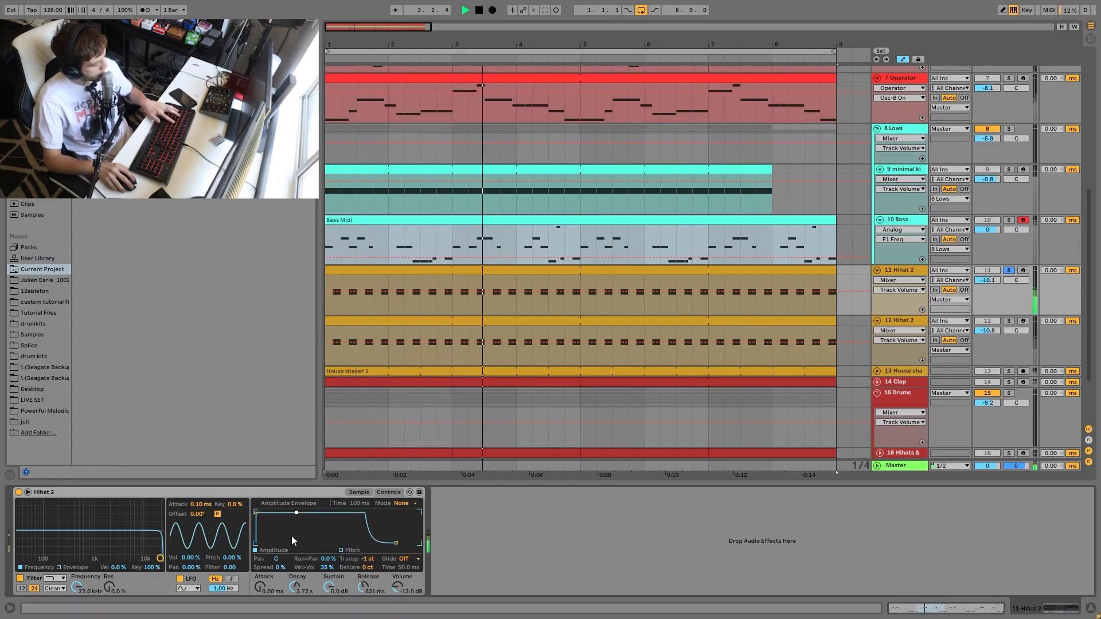
key(ctrl+z)
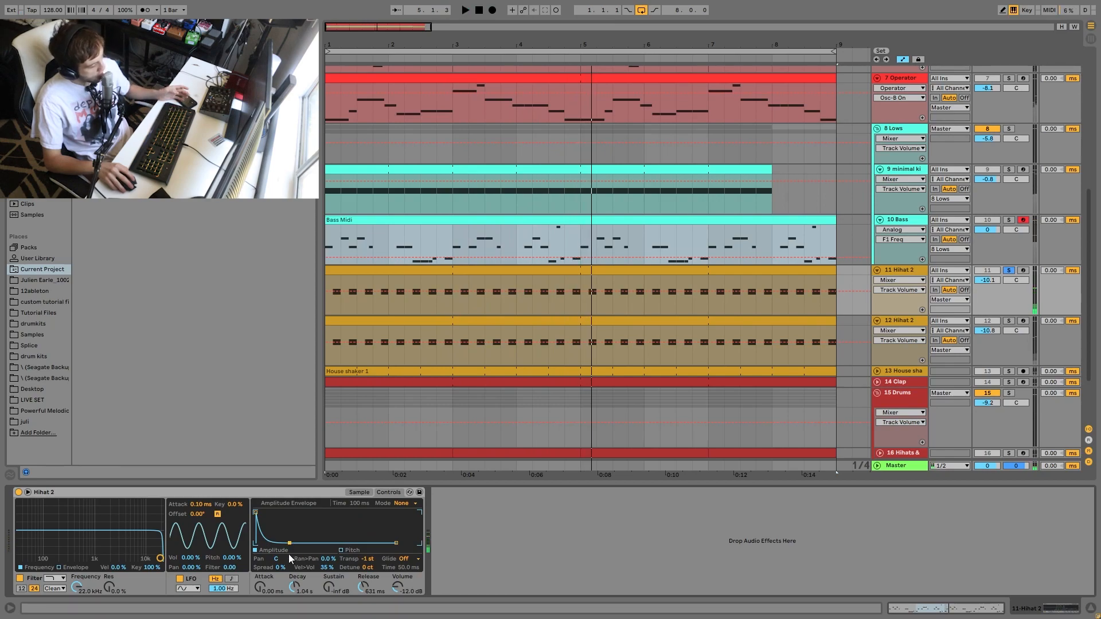
drag(289, 543, 309, 512)
key(space)
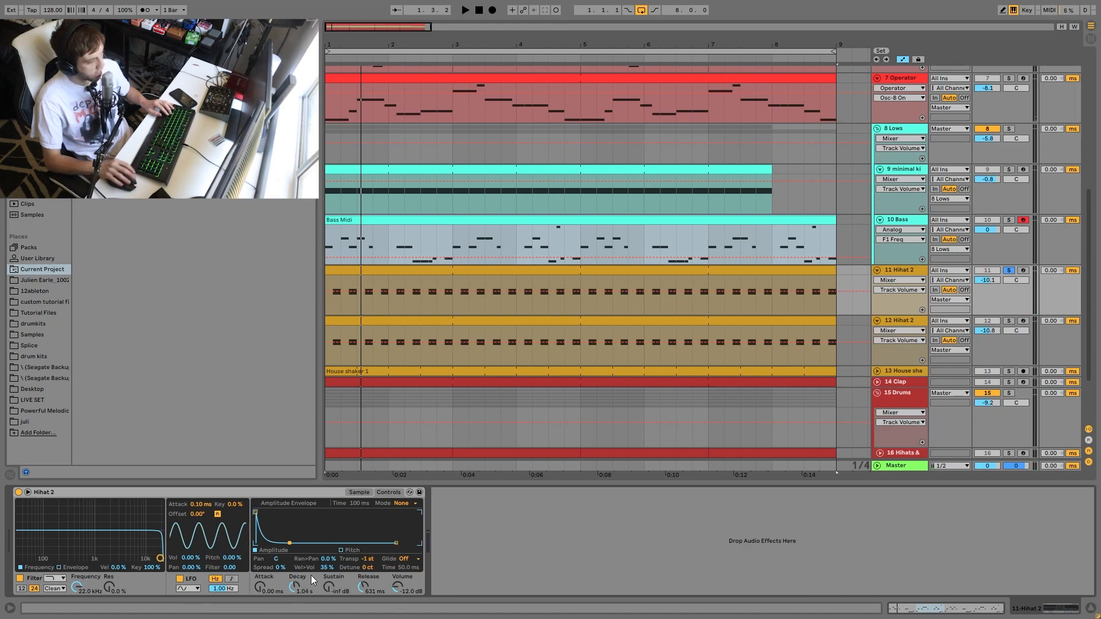
key(space)
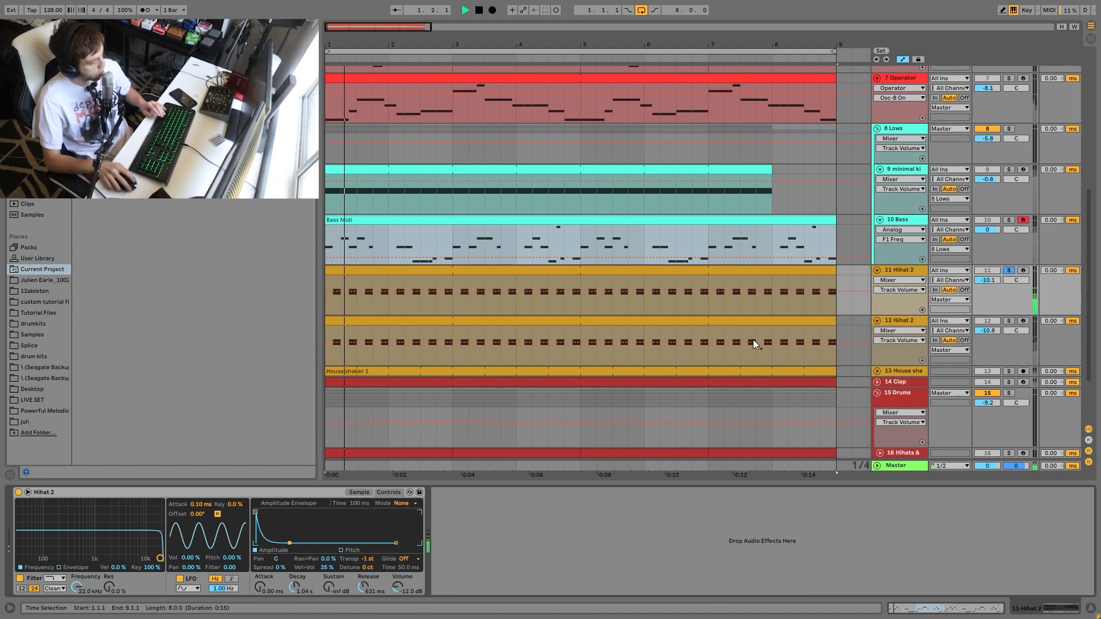
- Switch the solo from track 11 to track 13 House shaker and unfold the shaker's lane during playback
scroll(734, 350, down, 3)
click(880, 374)
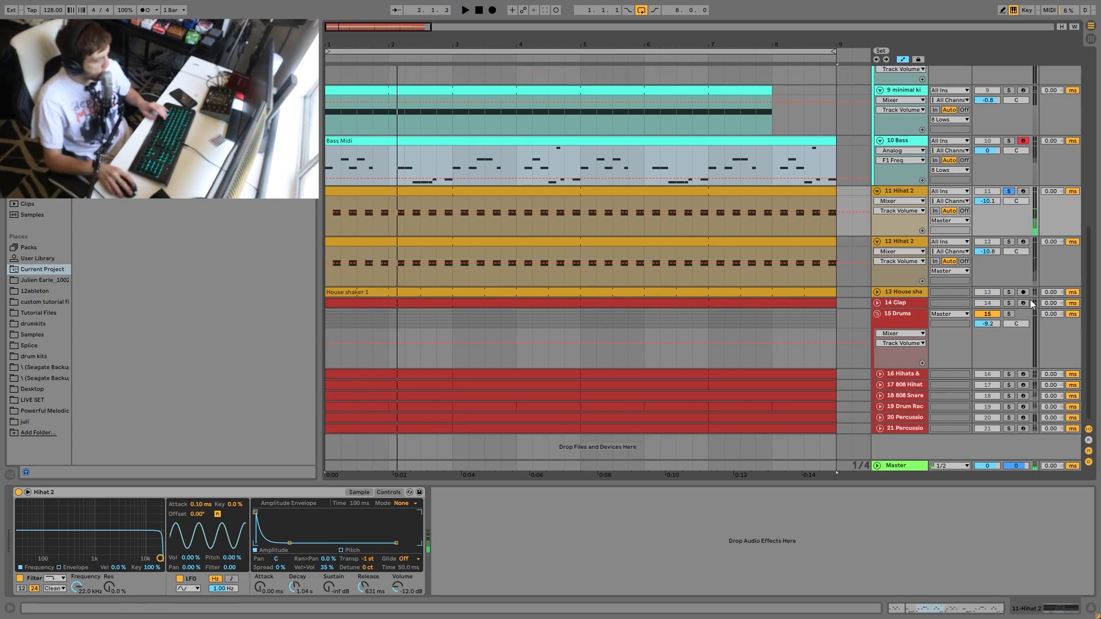
key(space)
key(space)
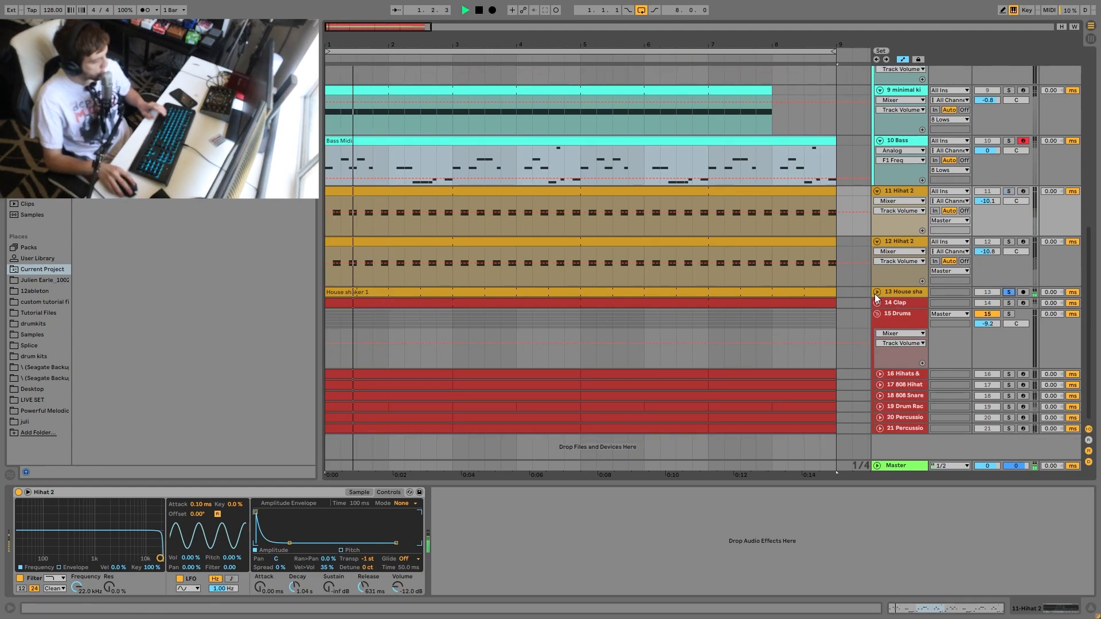
click(877, 293)
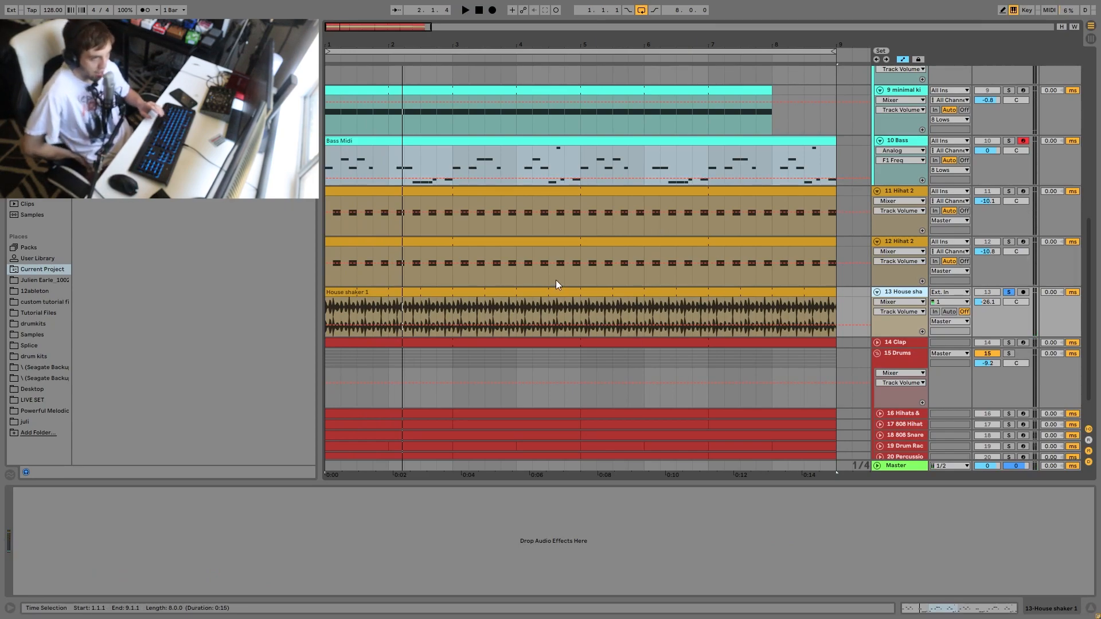
- Listen to the soloed House shaker from bar 1, and compare it with the full mix by clearing its solo
key(space)
scroll(580, 297, down, 2)
key(space)
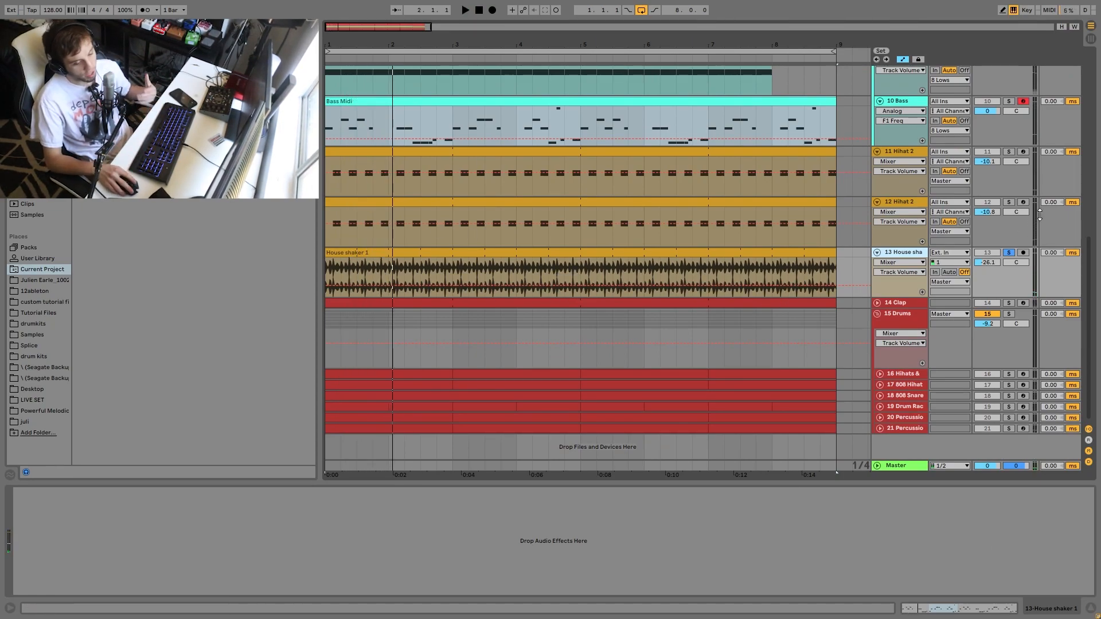
key(space)
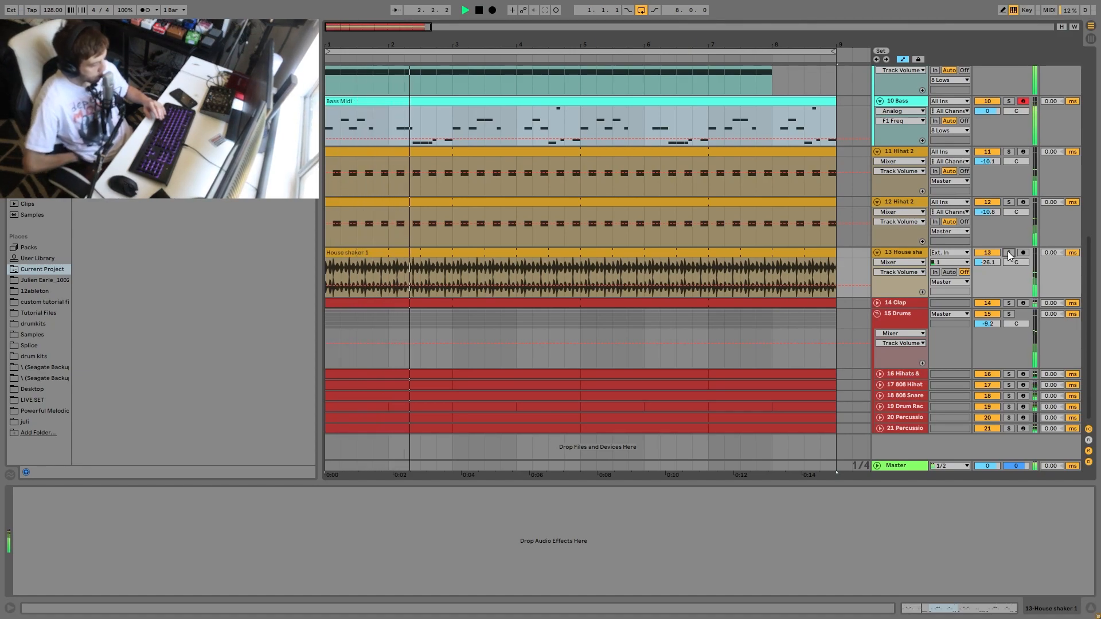
key(space)
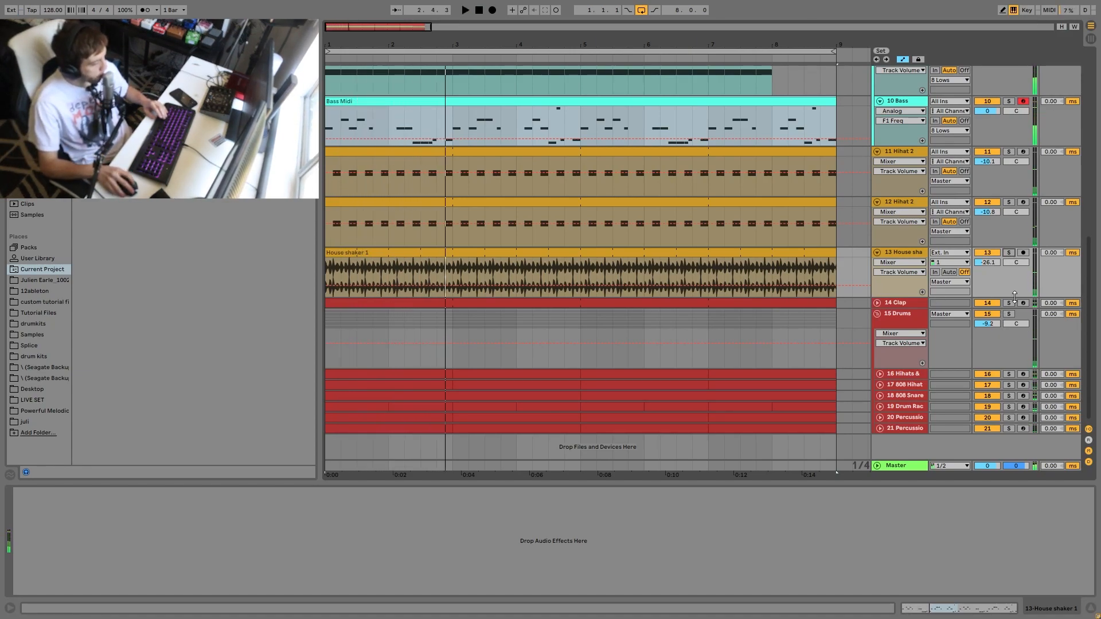
- Solo track 14 Clap, unfold its lane, and play it with its sample shown
click(1008, 303)
key(space)
click(876, 303)
click(899, 304)
key(space)
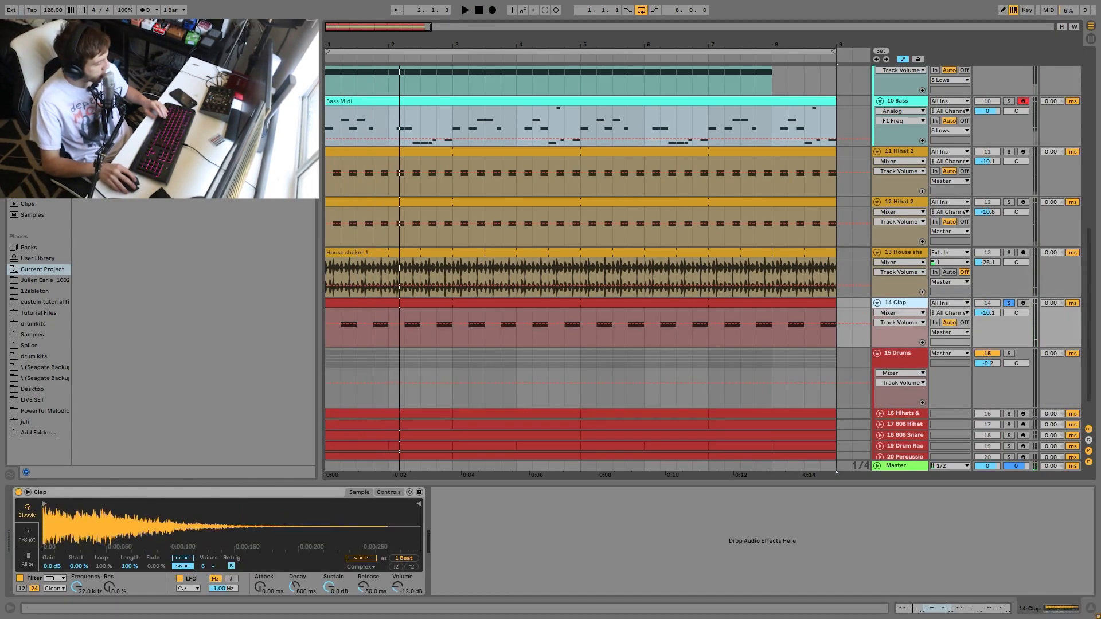
scroll(848, 145, up, 3)
key(Up)
key(Up)
key(Up)
key(Up)
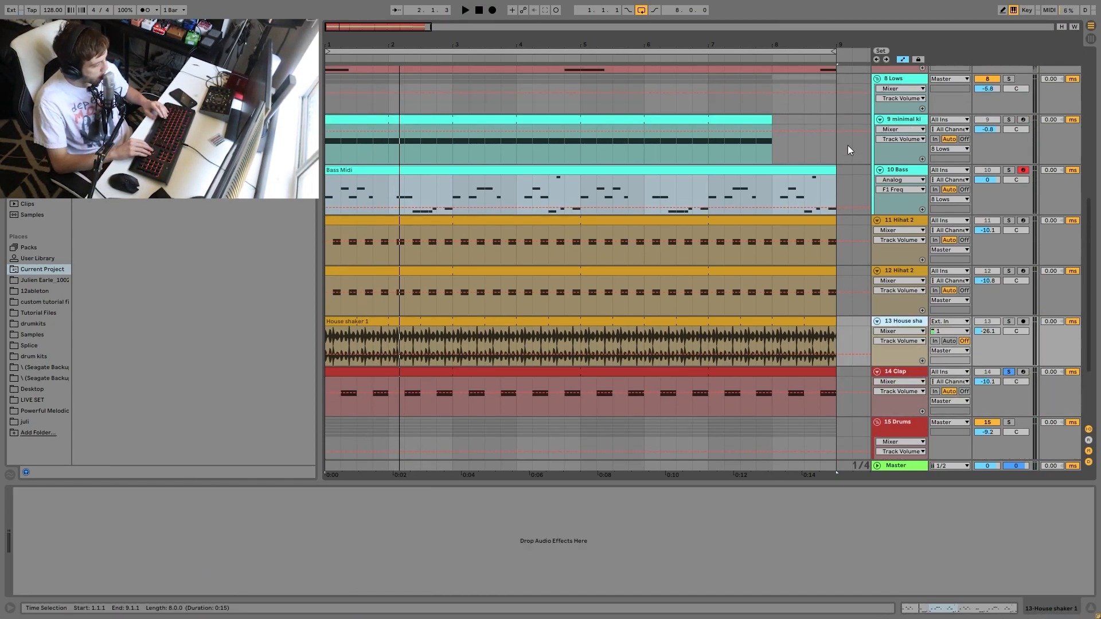
key(Down)
key(Down)
key(Down)
key(Down)
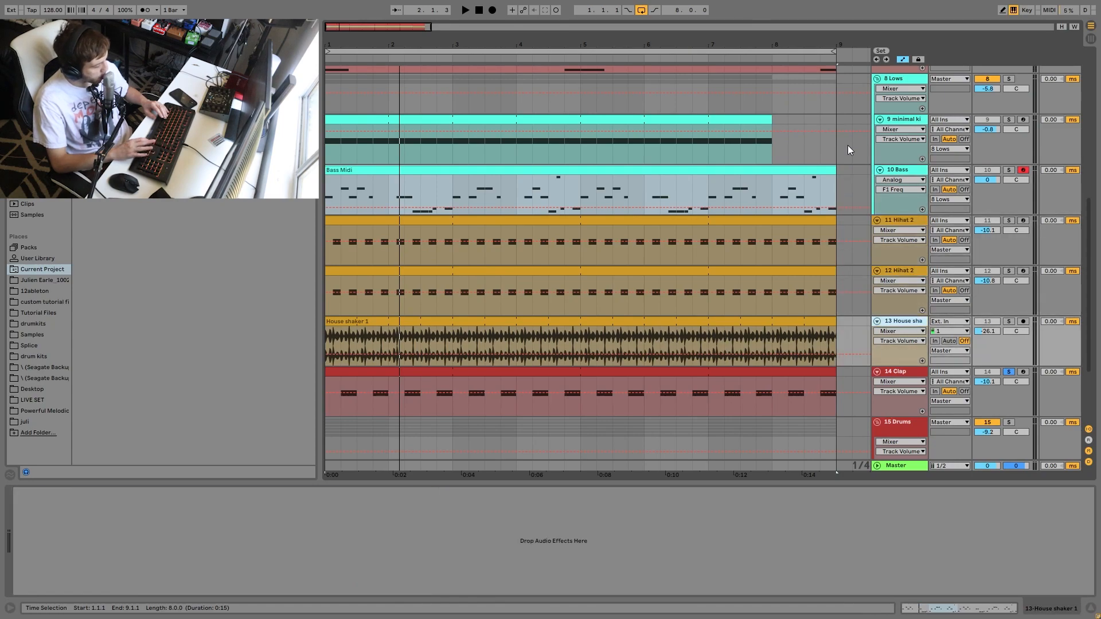
key(Up)
key(Up)
key(Up)
key(Up)
key(Up)
key(Down)
key(Down)
key(Down)
key(Down)
key(Down)
key(Down)
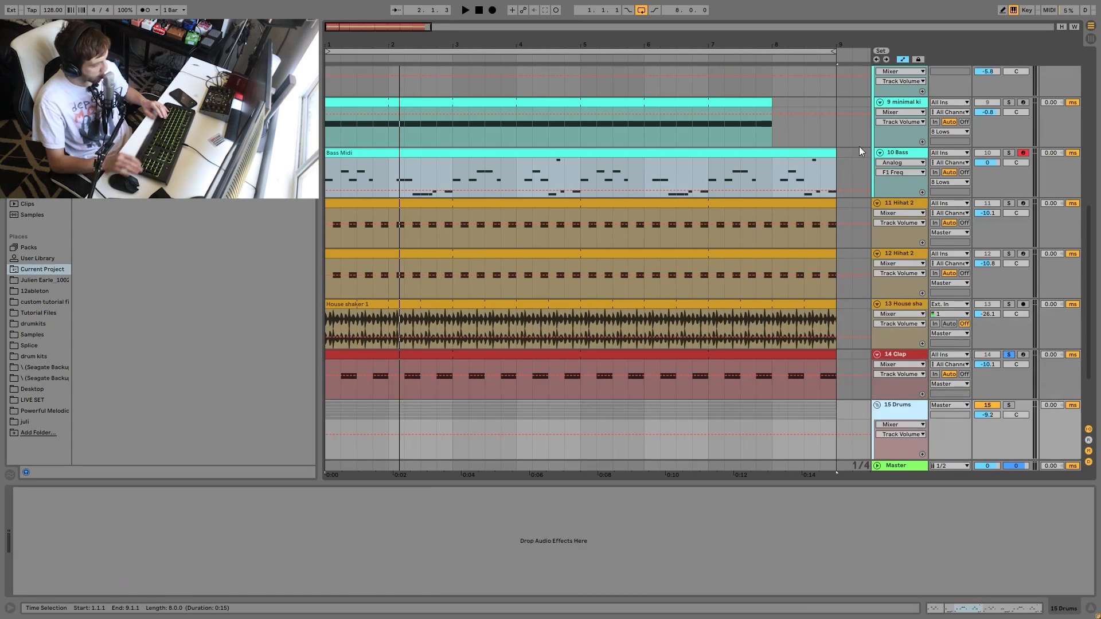
key(Right)
- Show track 14 Clap's sample again and listen to the soloed clap pattern from bar 1
click(917, 280)
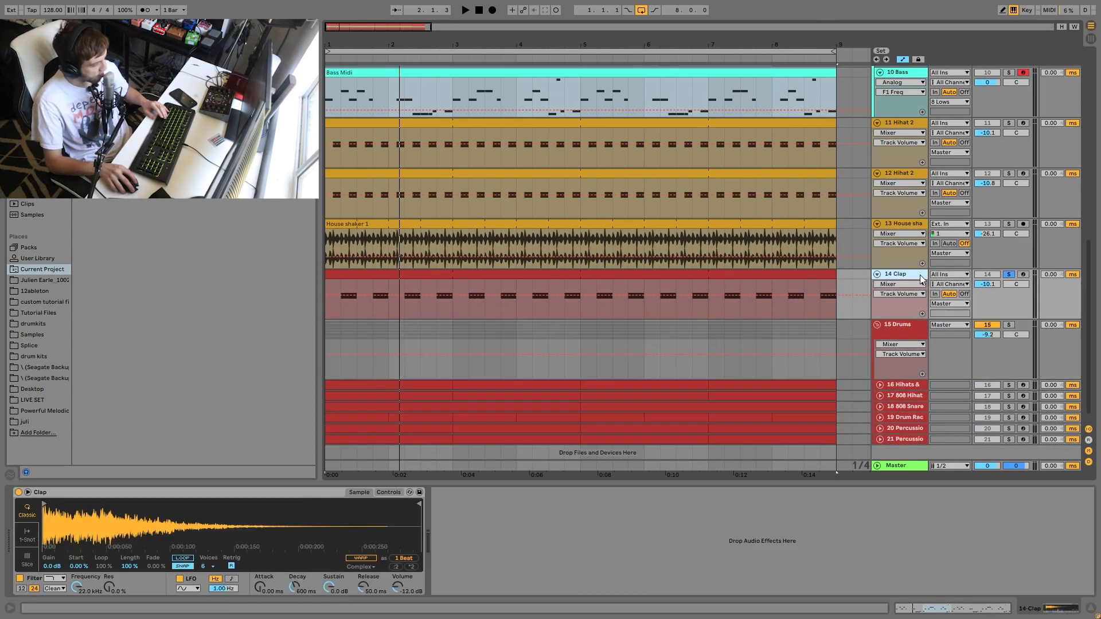
key(space)
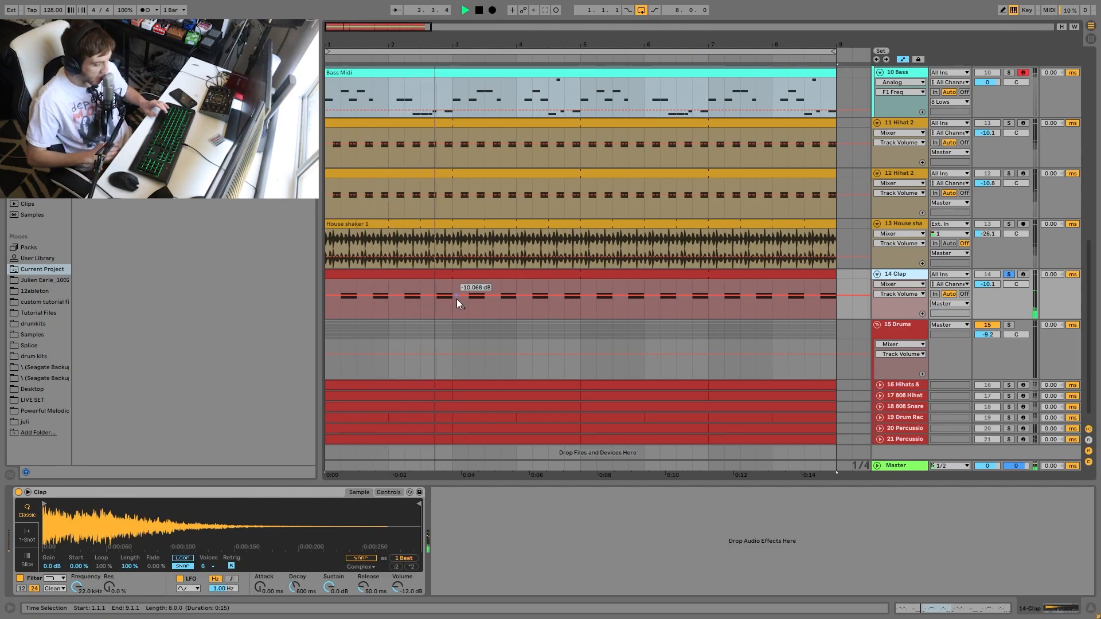
key(space)
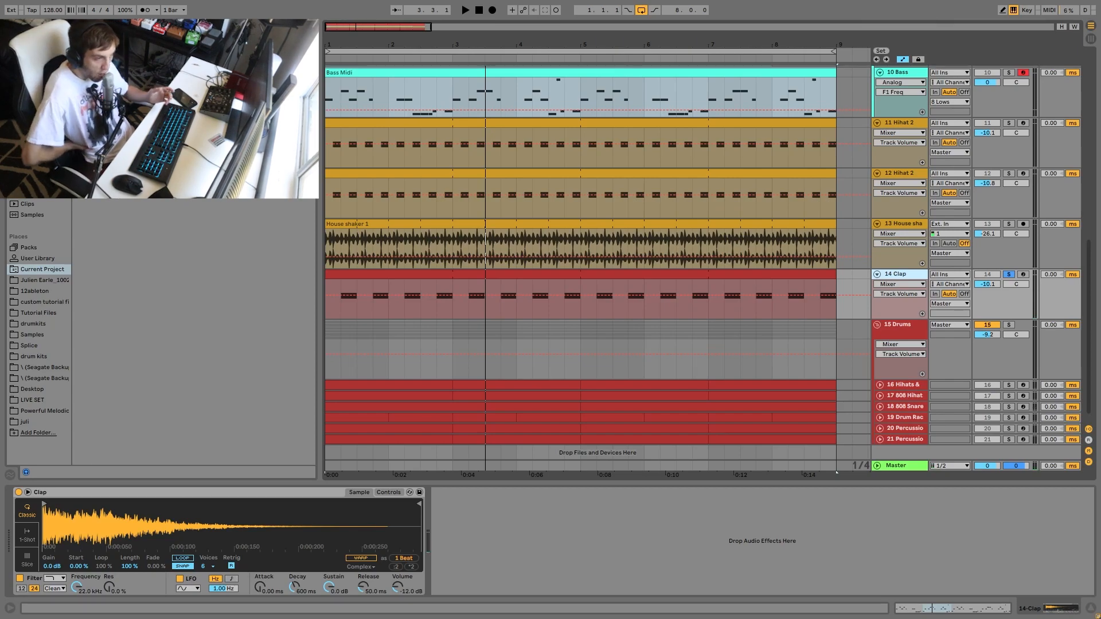
key(space)
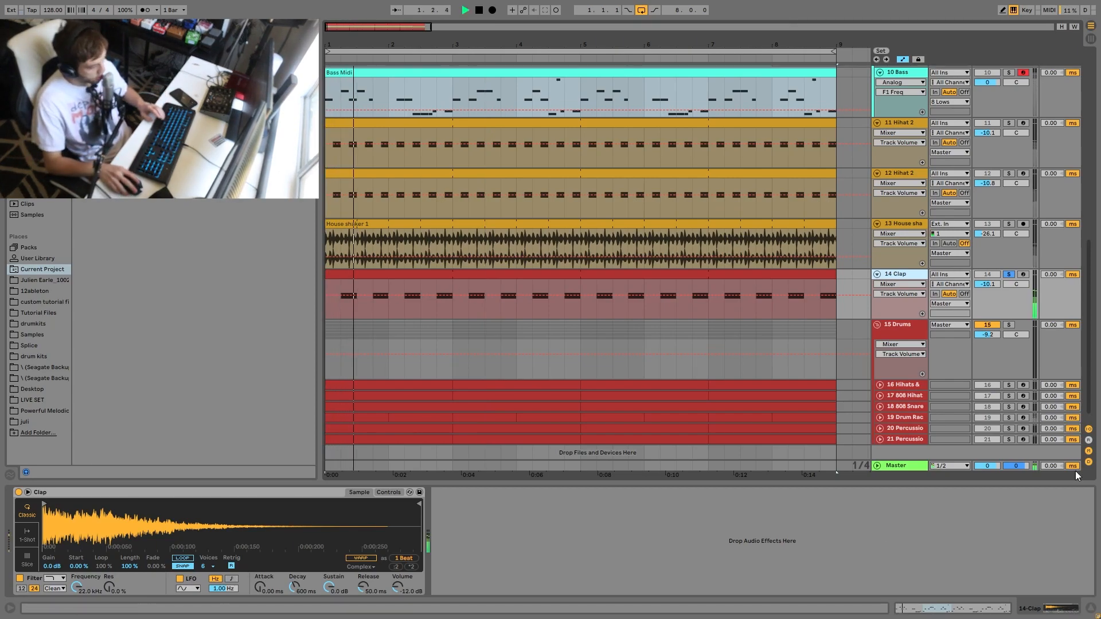
- Unfold tracks 16 to 21 in the Drums group and play the group soloed from bar 1
scroll(954, 337, down, 1)
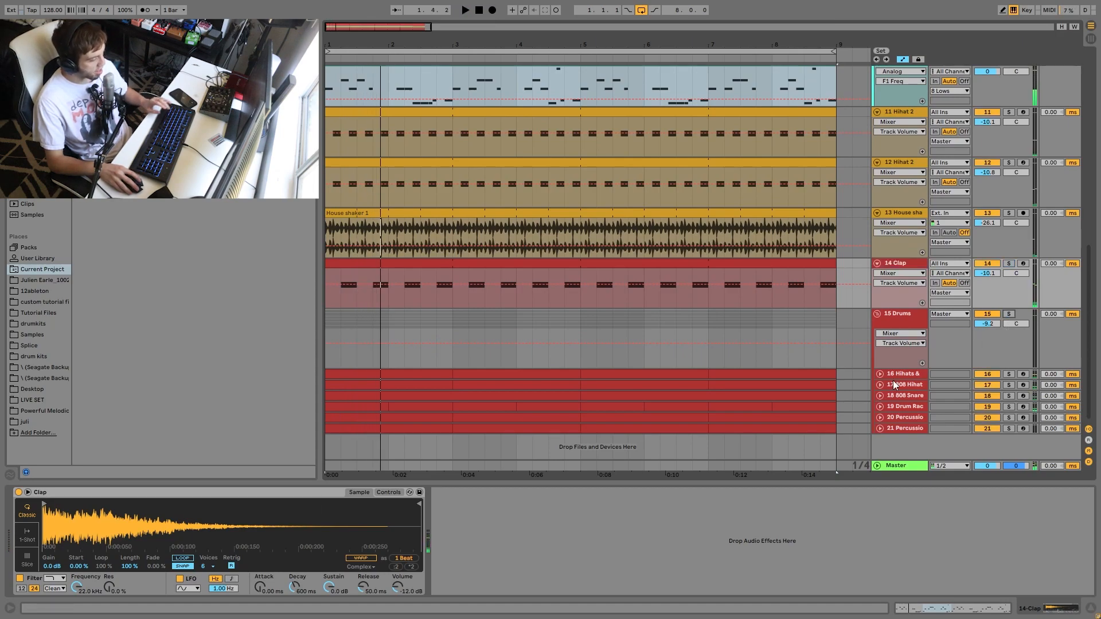
click(869, 380)
key(Right)
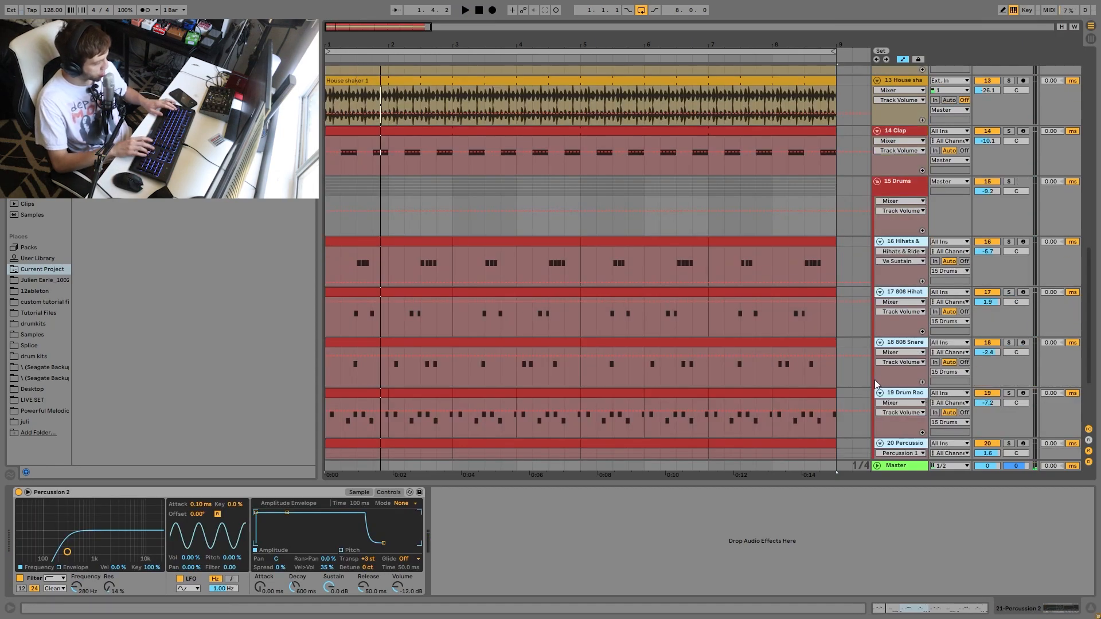
click(1010, 184)
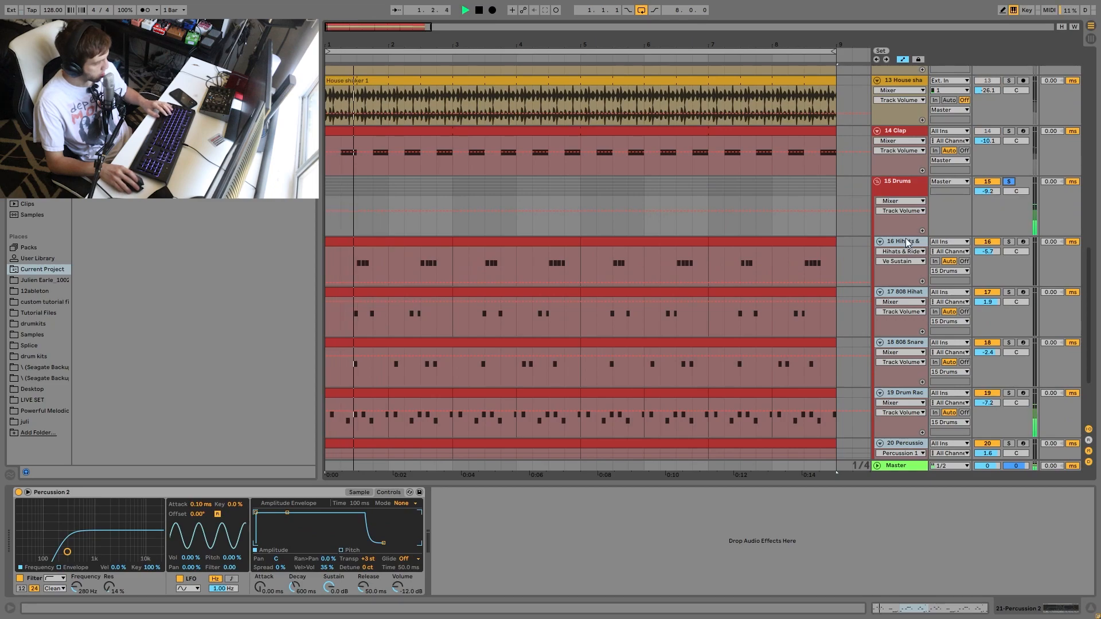
scroll(904, 294, down, 5)
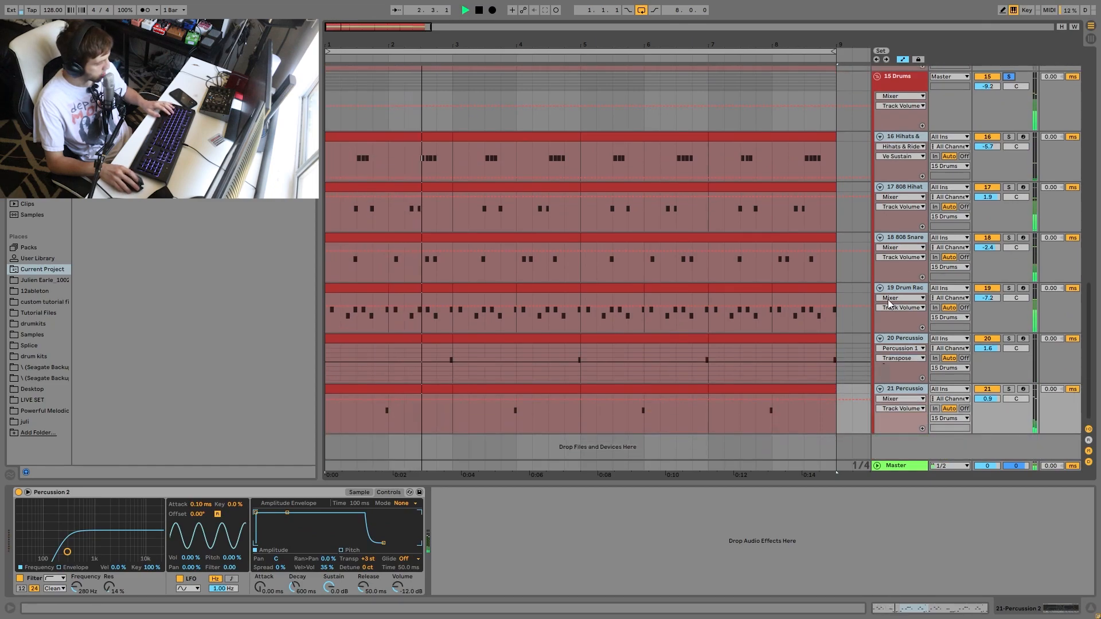
- Add tracks 12 Hihat 2 and 14 Clap to the Drums group solo and listen to them together from bar 1
scroll(881, 414, up, 10)
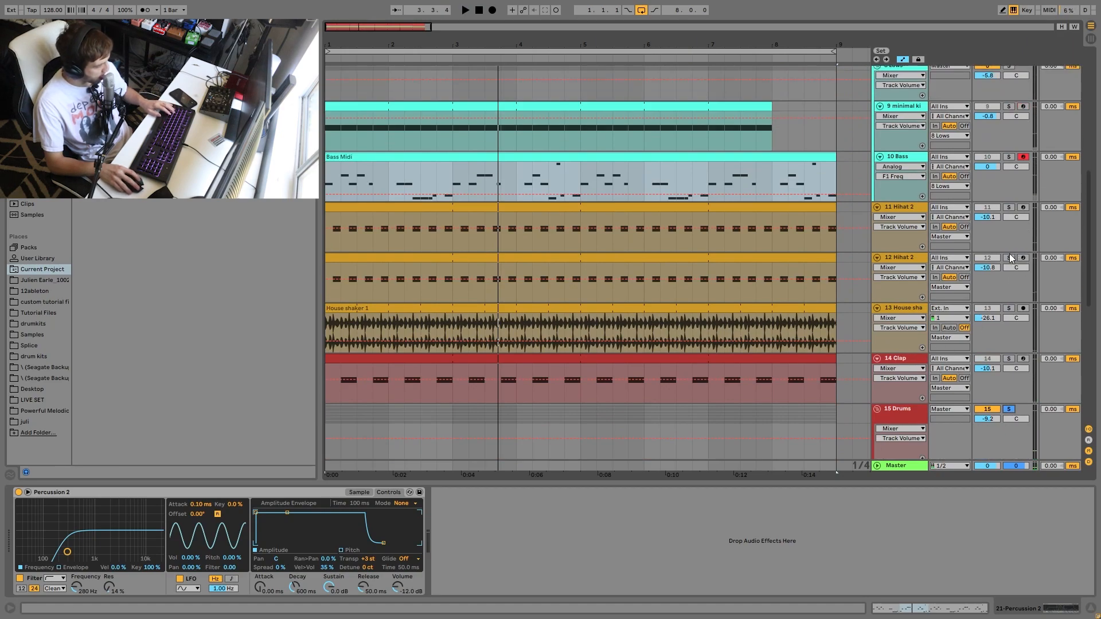
click(1010, 257)
key(space)
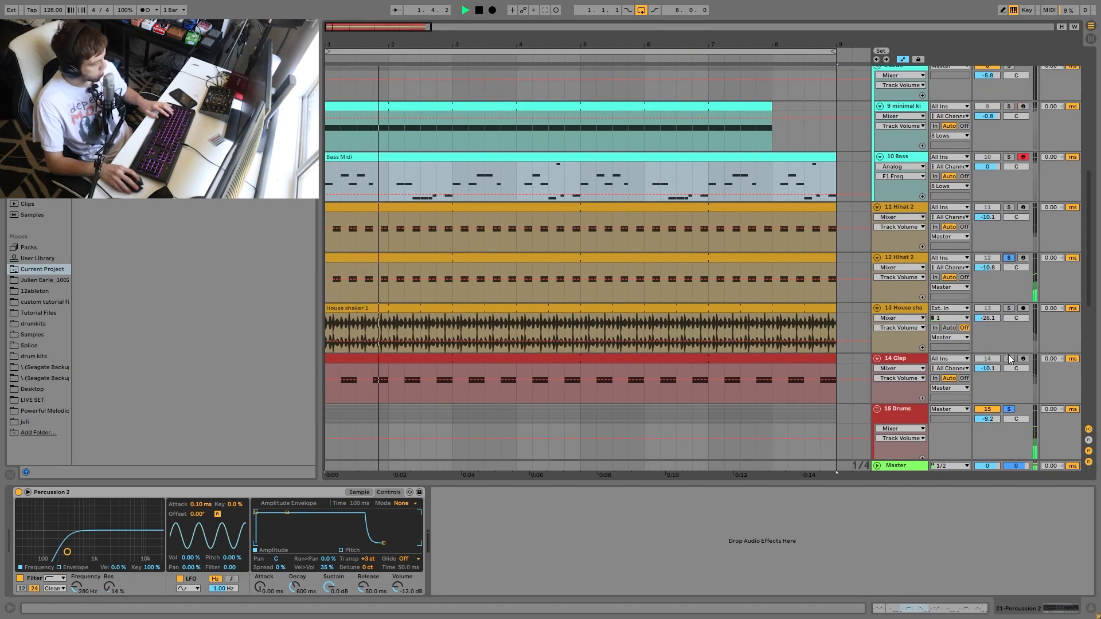
click(1009, 358)
scroll(1009, 359, down, 6)
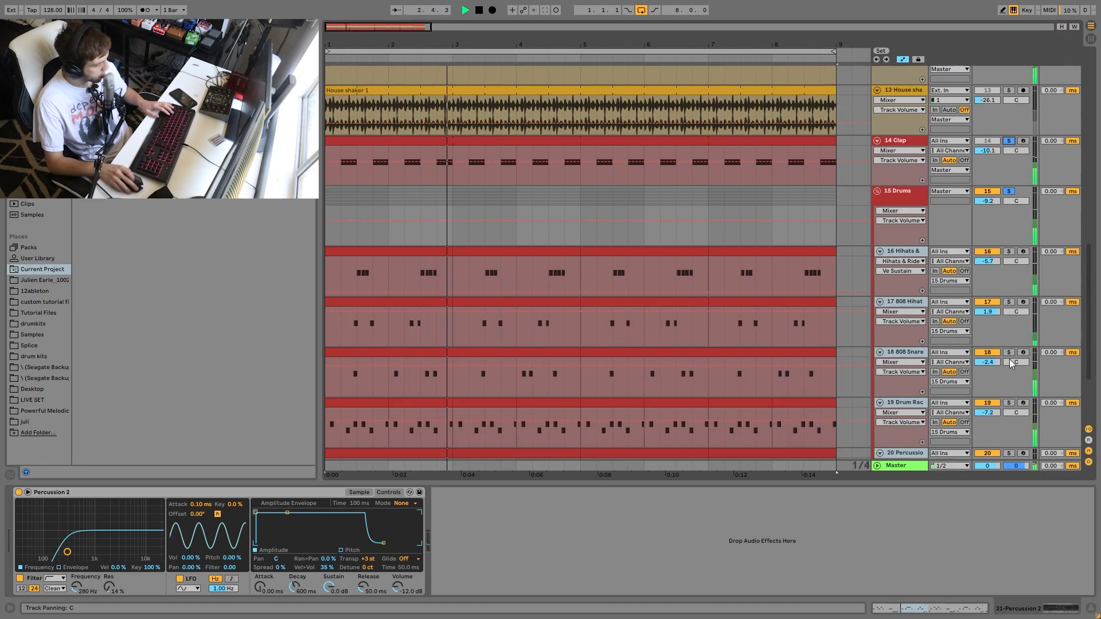
scroll(1009, 359, down, 5)
scroll(975, 298, up, 5)
scroll(964, 268, down, 5)
scroll(963, 273, up, 2)
key(space)
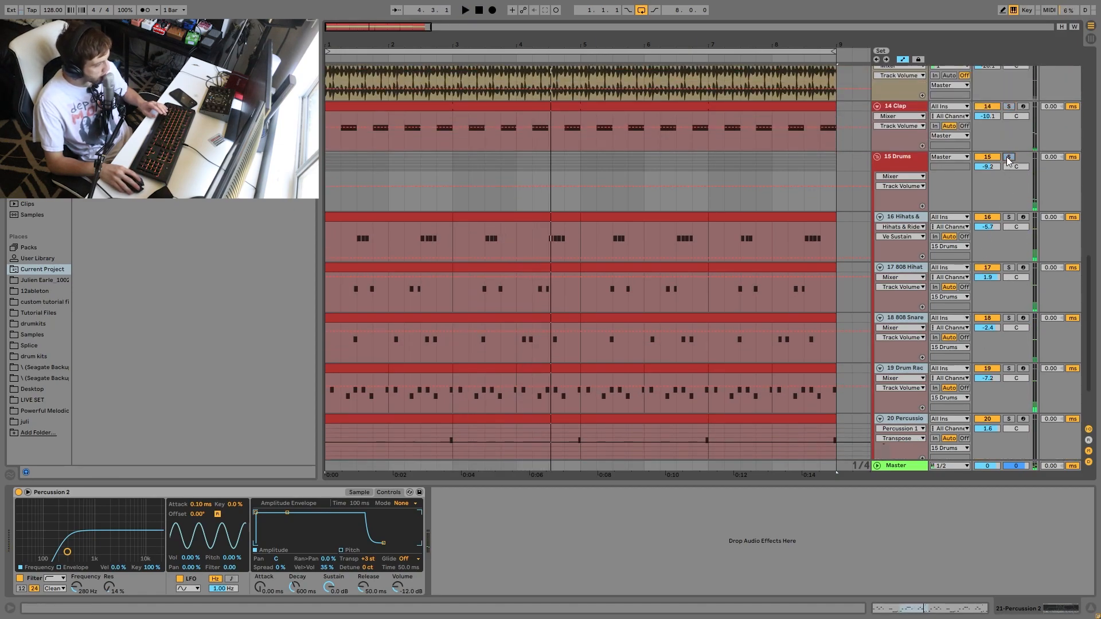
- Clear the remaining solos, fold the 15 Drums group, and play the full mix from bar 1
click(902, 170)
scroll(860, 267, down, 2)
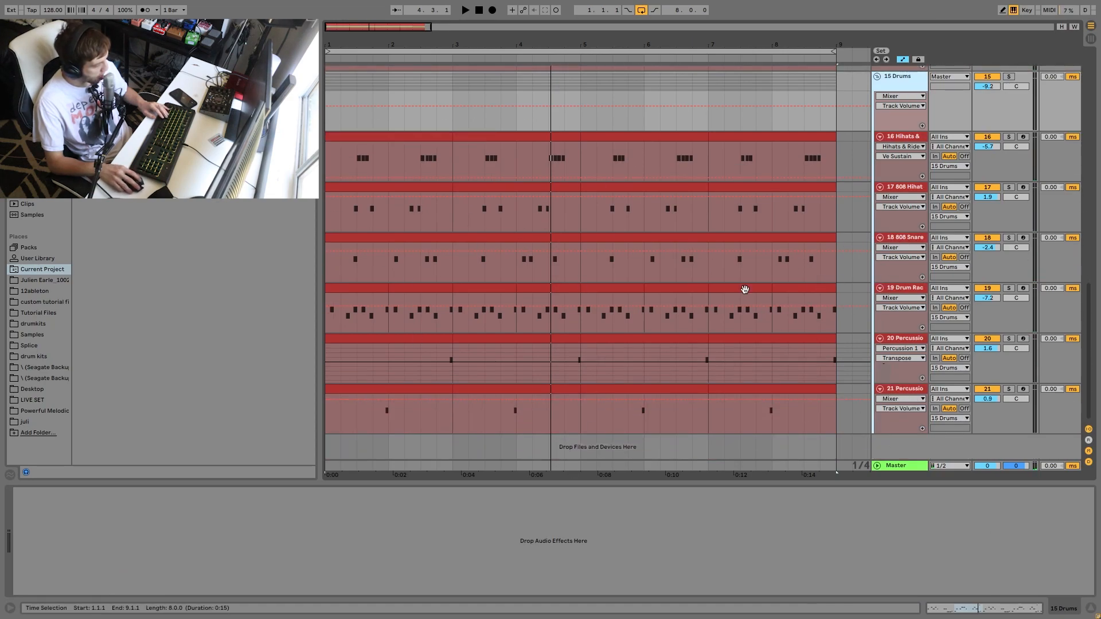
scroll(750, 296, up, 5)
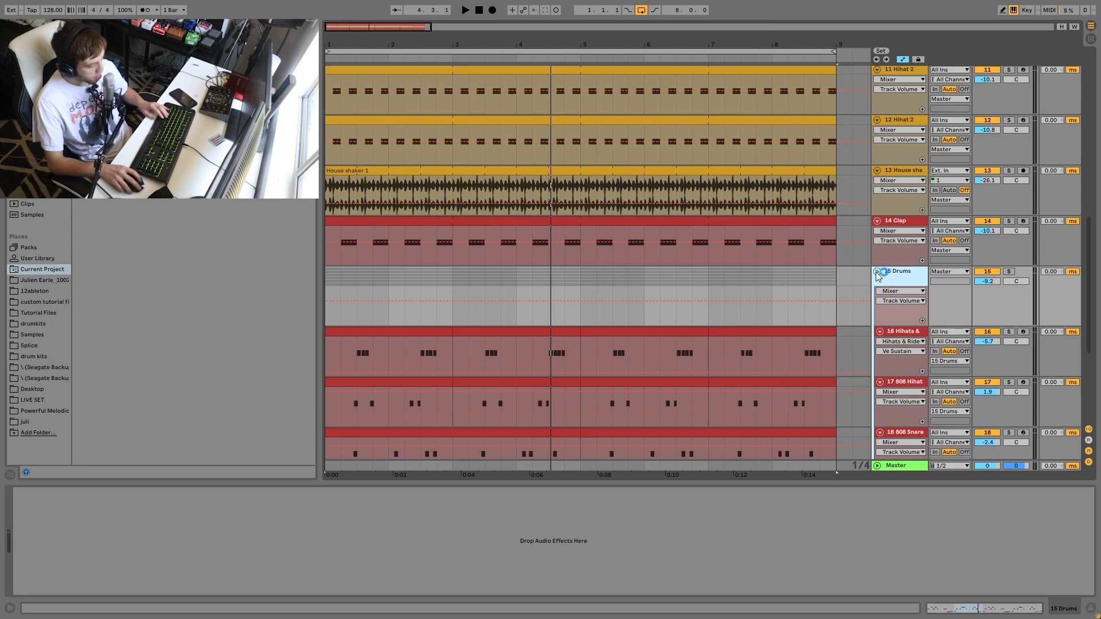
click(877, 273)
key(space)
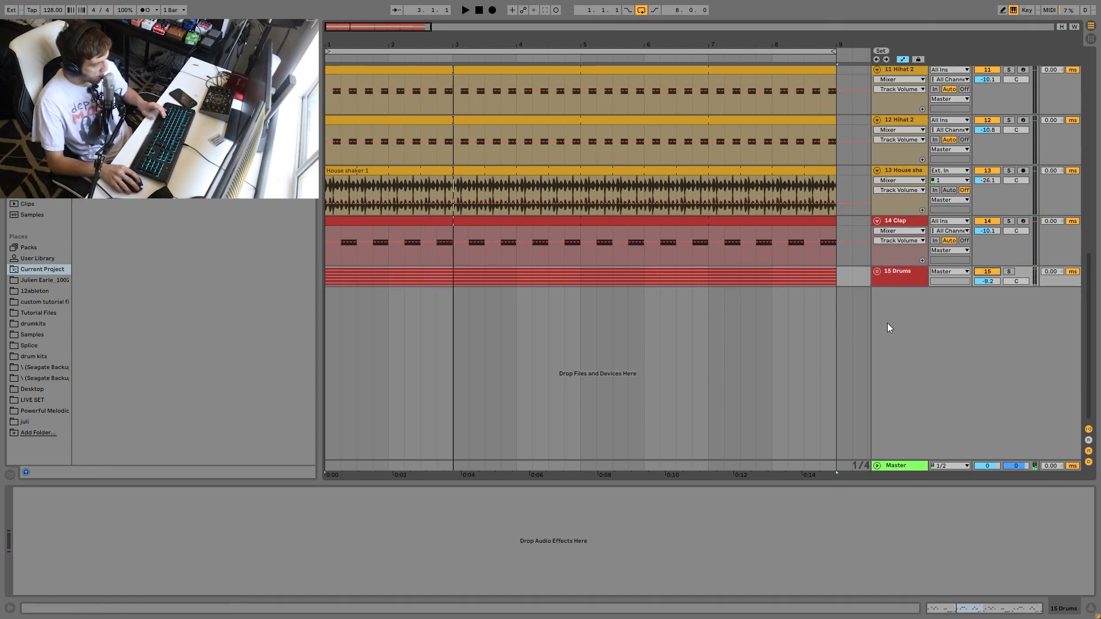
- Play the full mix from bar 1, unfold the 15 Drums group, and fold tracks 16 to 21 inside it
key(space)
click(884, 276)
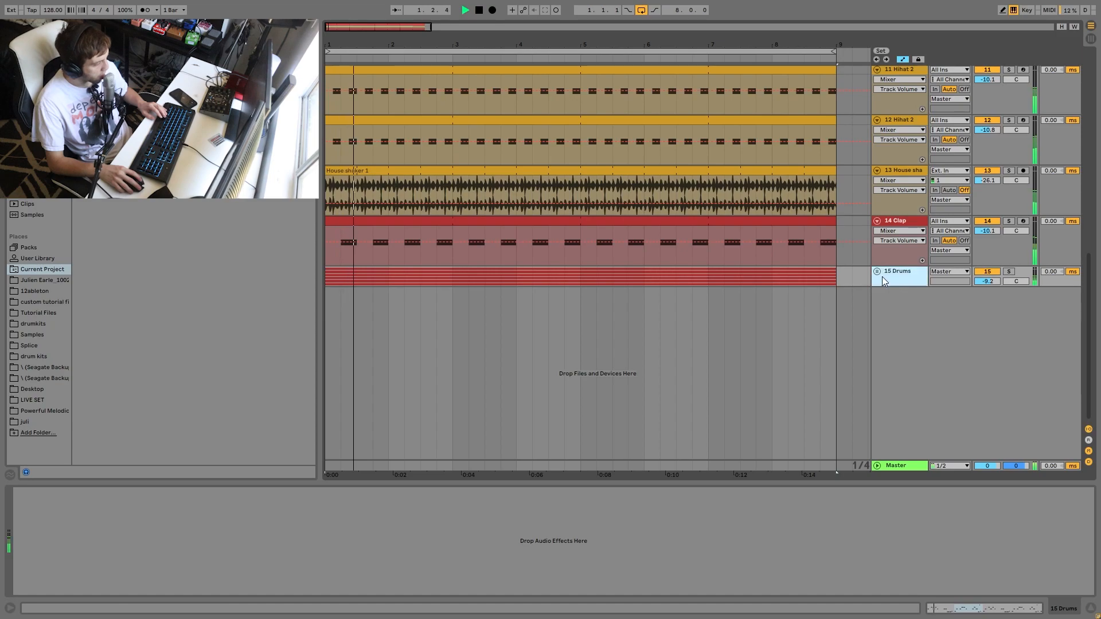
click(876, 271)
scroll(872, 313, down, 3)
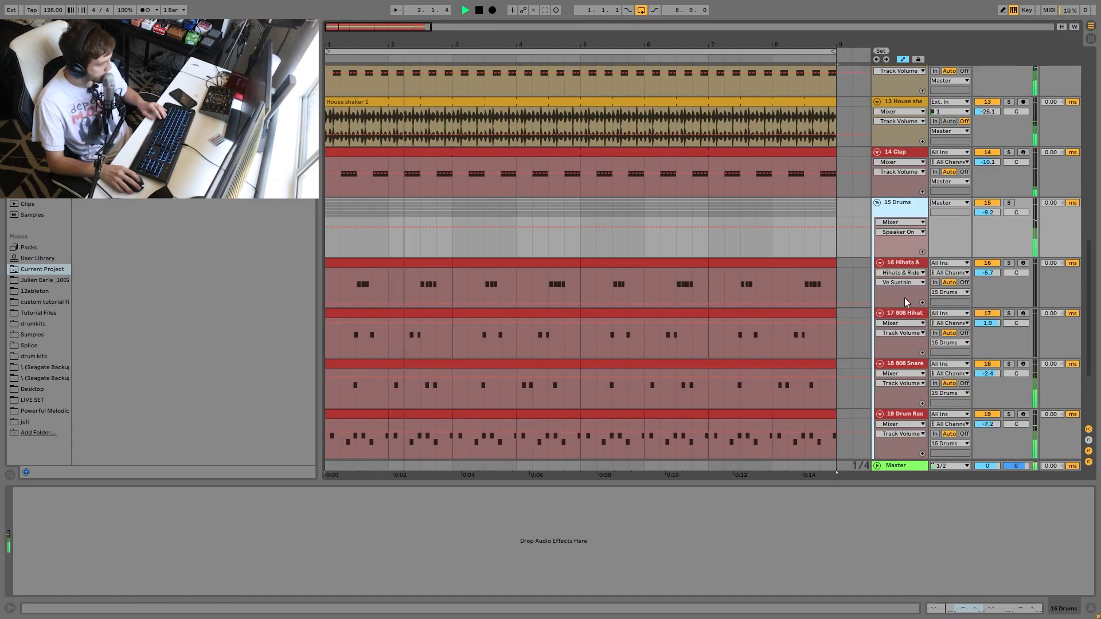
click(909, 265)
key(u)
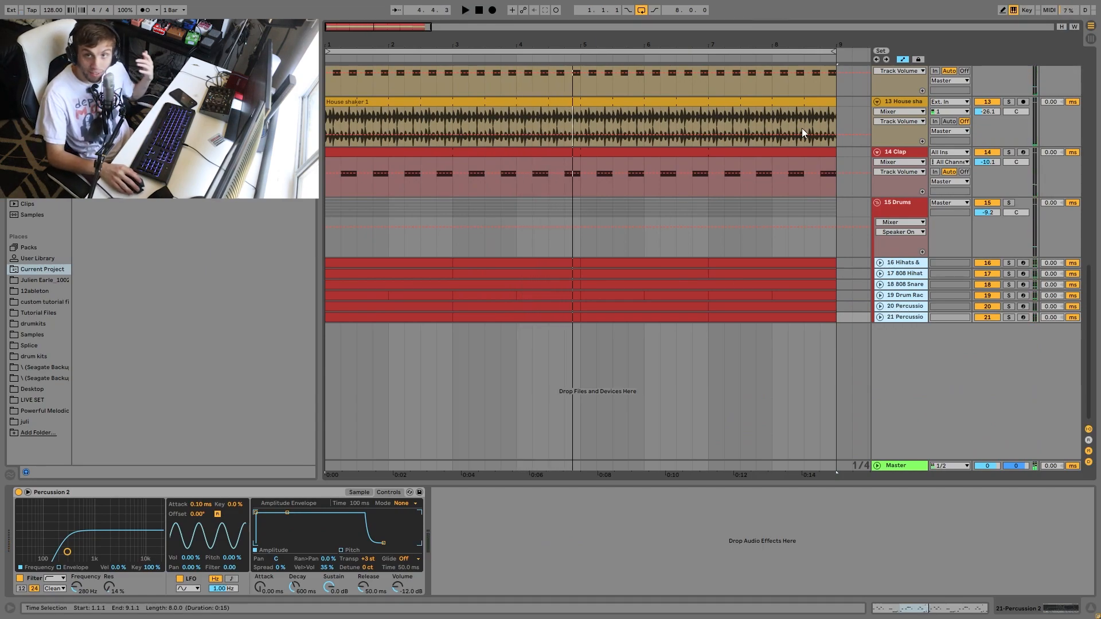
key(space)
- Show the devices on tracks 16 Hihats and 19 Drum Rack, unfold track 19, and listen to it soloed from bar 1
key(space)
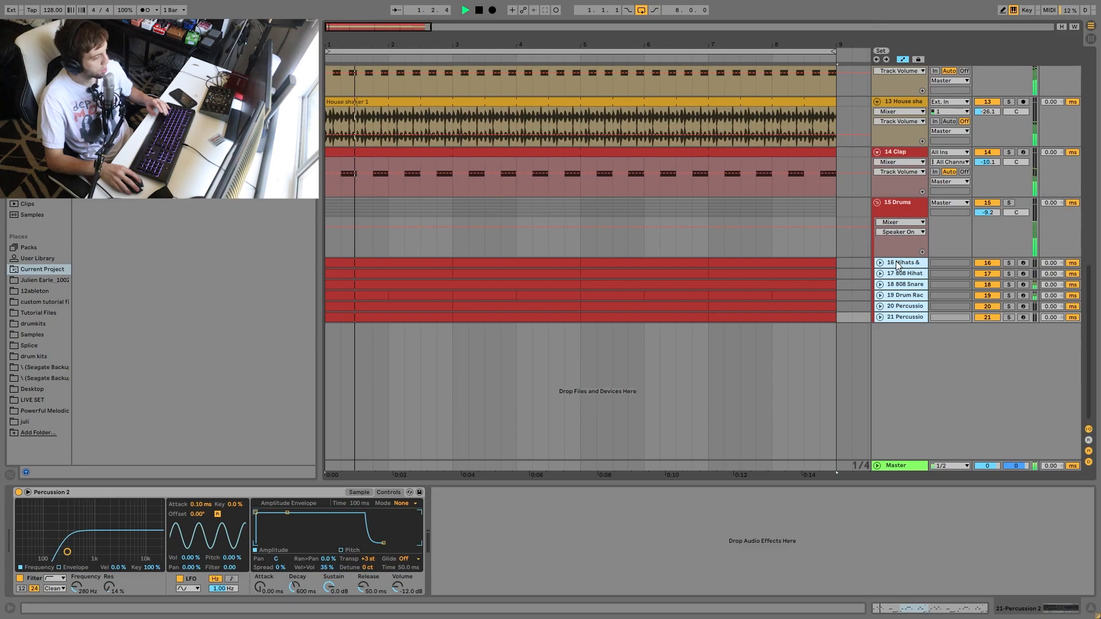
click(899, 265)
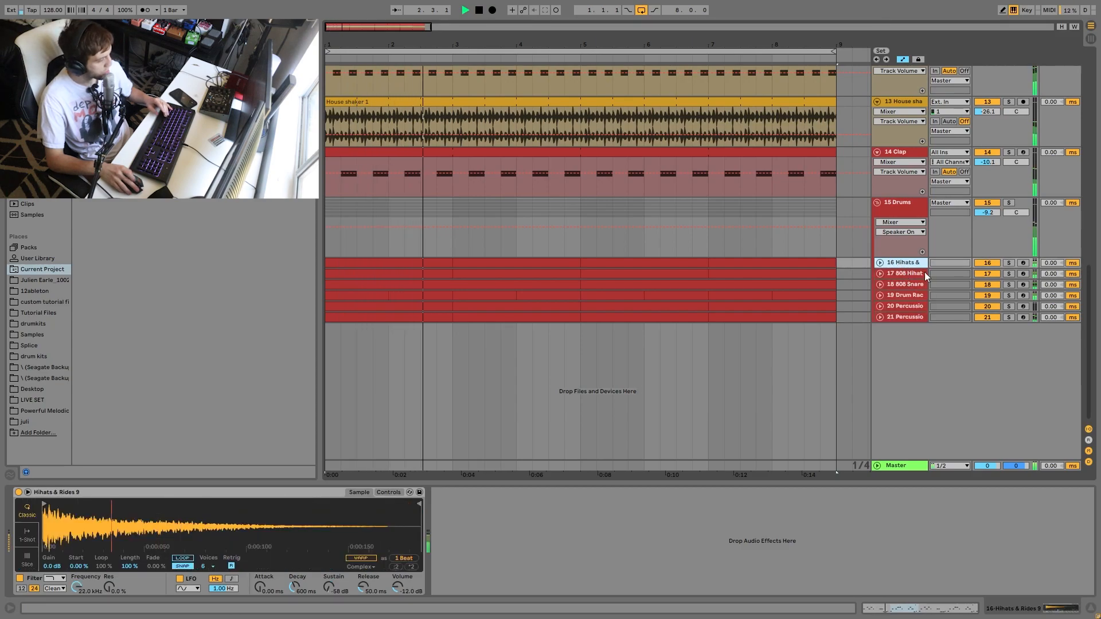
click(905, 298)
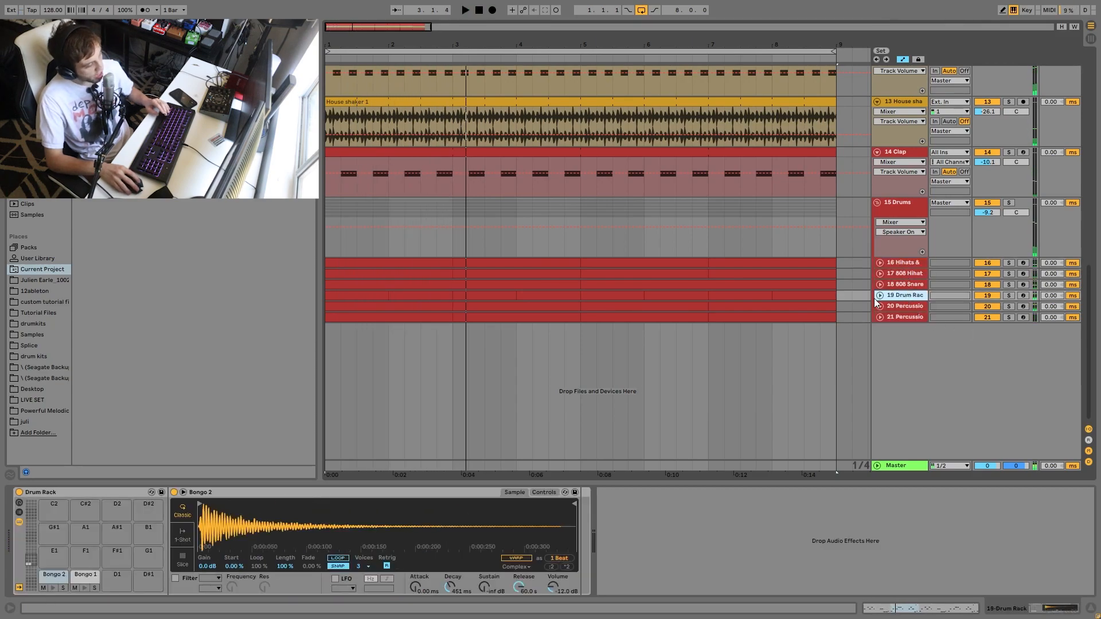
click(880, 295)
key(space)
click(1009, 295)
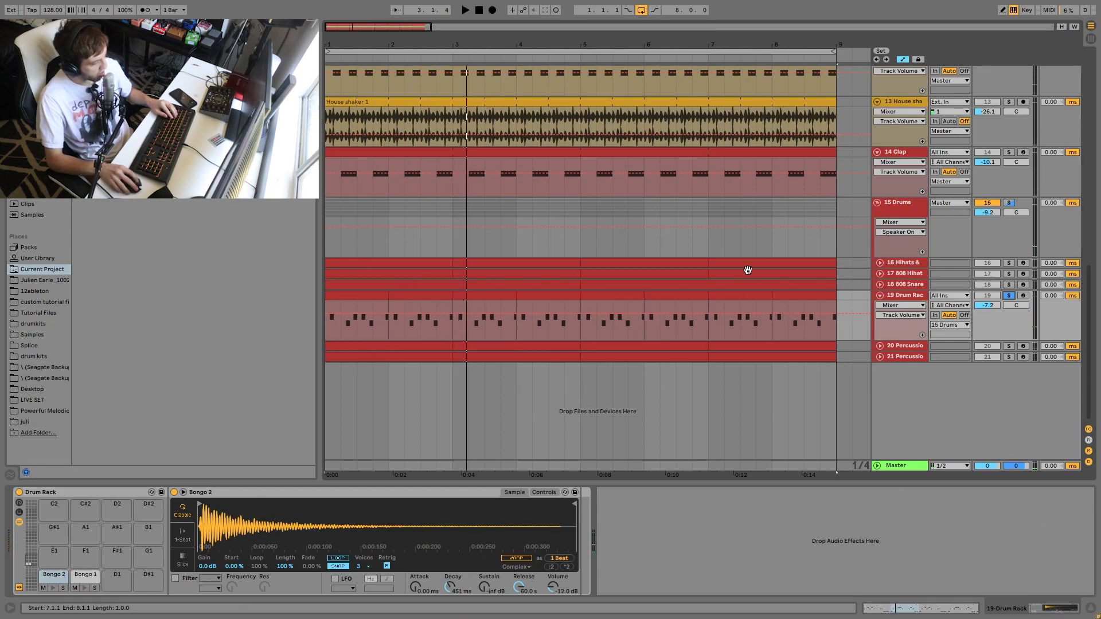
key(space)
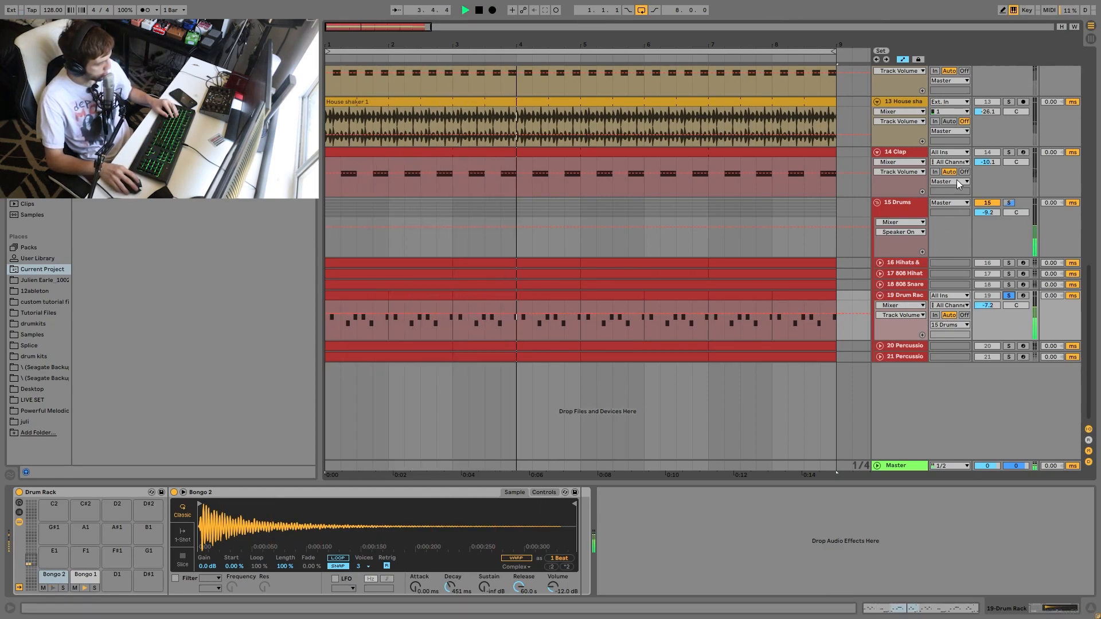
- Add tracks 14 Clap and 12 Hihat 2 to the Drum Rack solo and listen to them together
scroll(974, 189, up, 2)
ctrl+click(1009, 198)
ctrl+click(1008, 98)
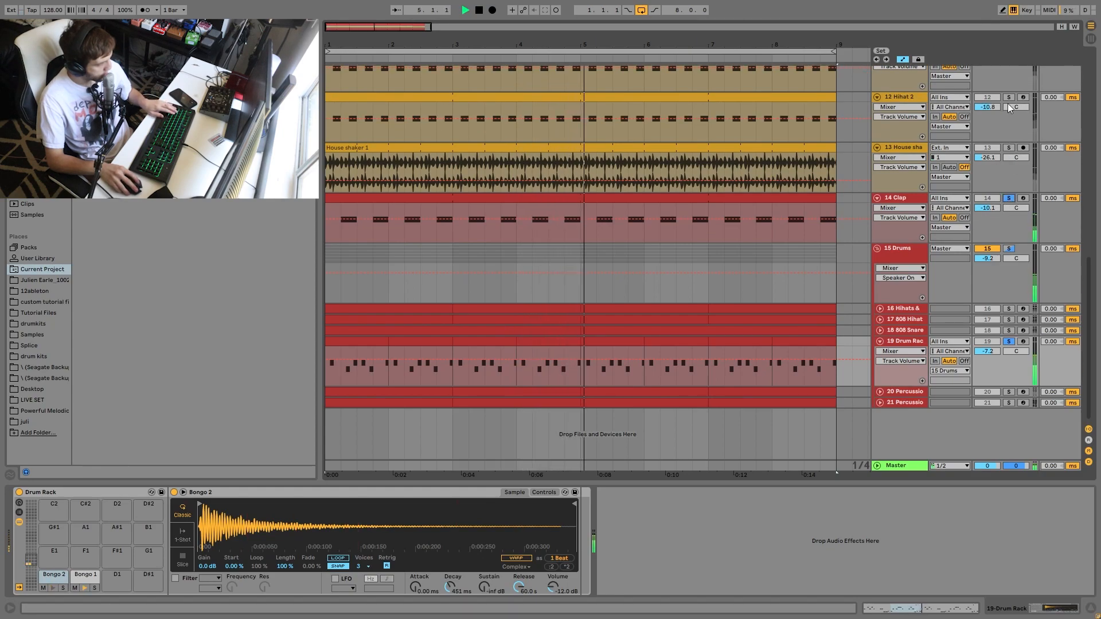
scroll(1010, 110, up, 1)
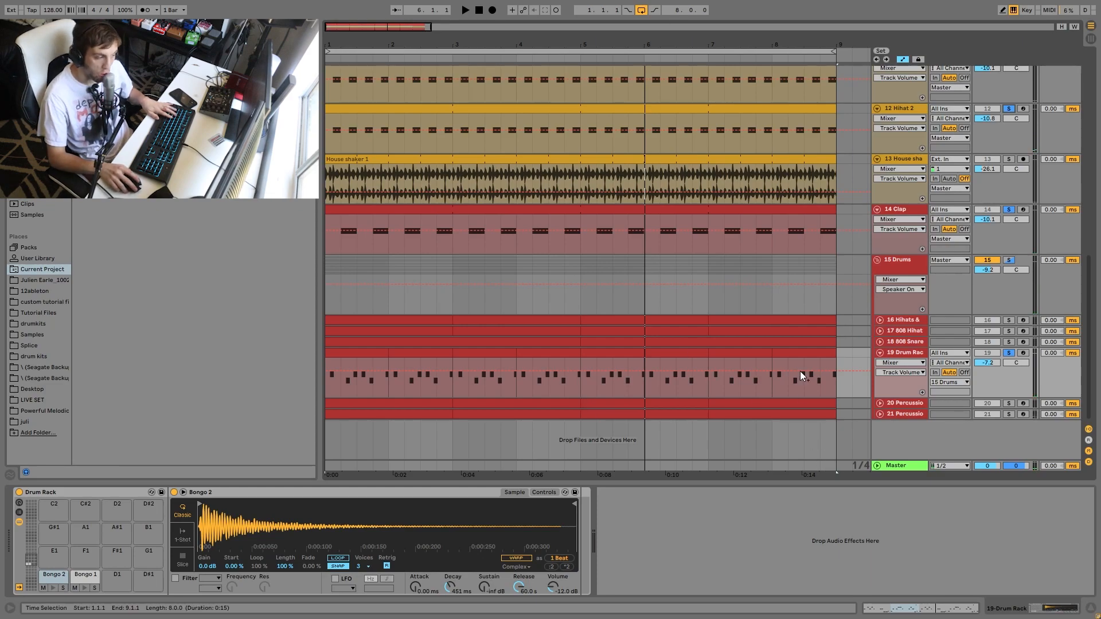
- Unfold tracks 18 808 Snare and 17 808 Hihat, play them added to the solo from bar 1, and show the snare sample
click(880, 342)
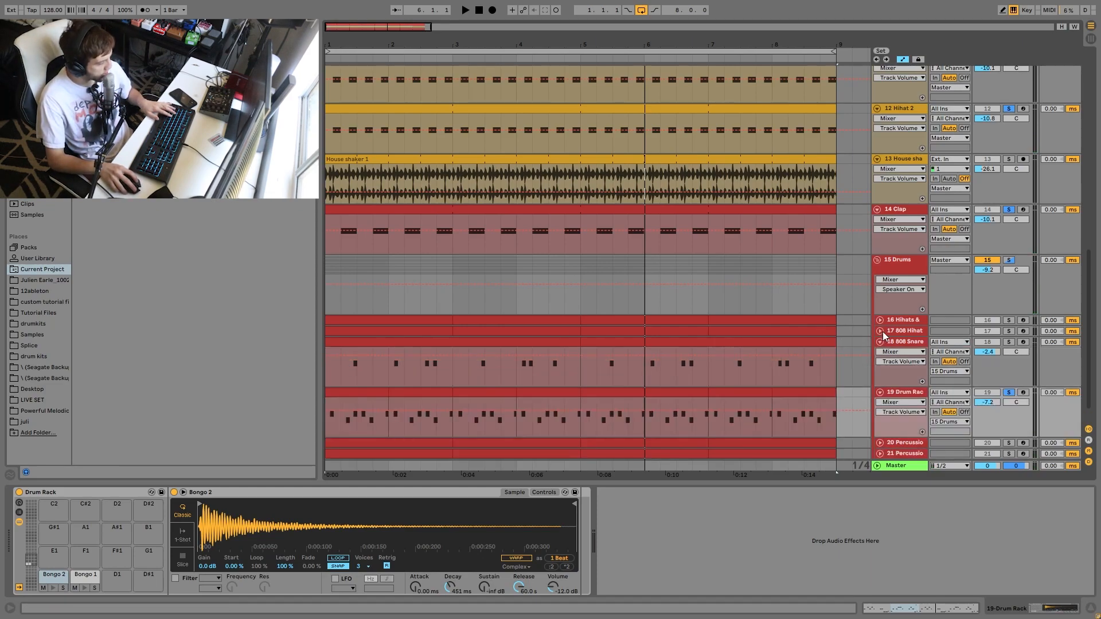
click(880, 331)
scroll(881, 328, down, 5)
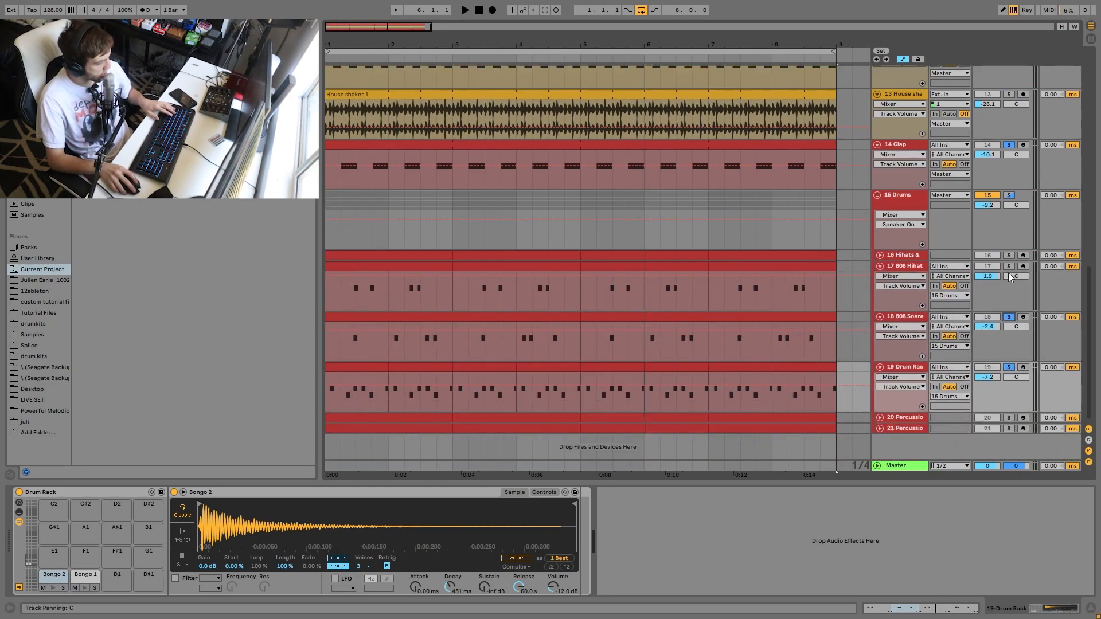
key(space)
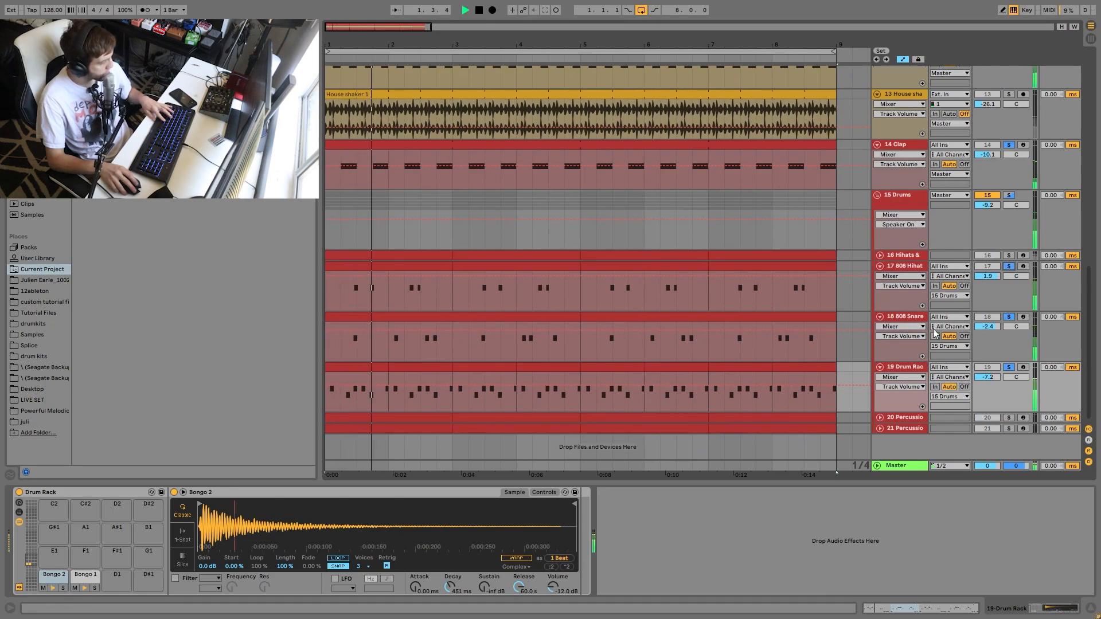
click(909, 319)
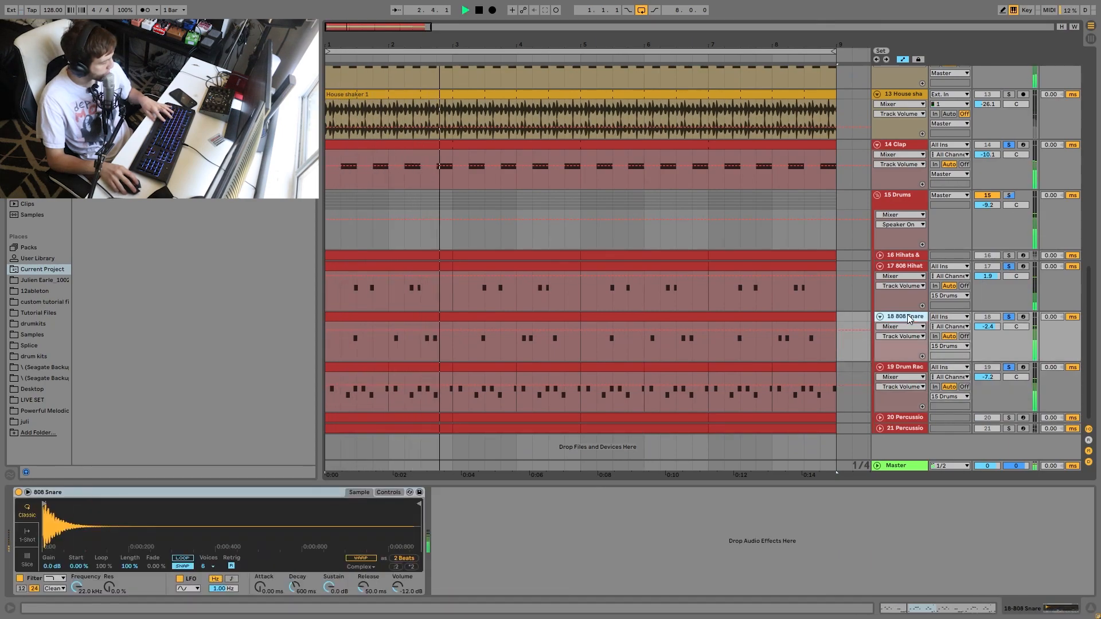
- Add percussion tracks 20 and 21 to the solo during playback and unfold both to show their patterns
click(1009, 419)
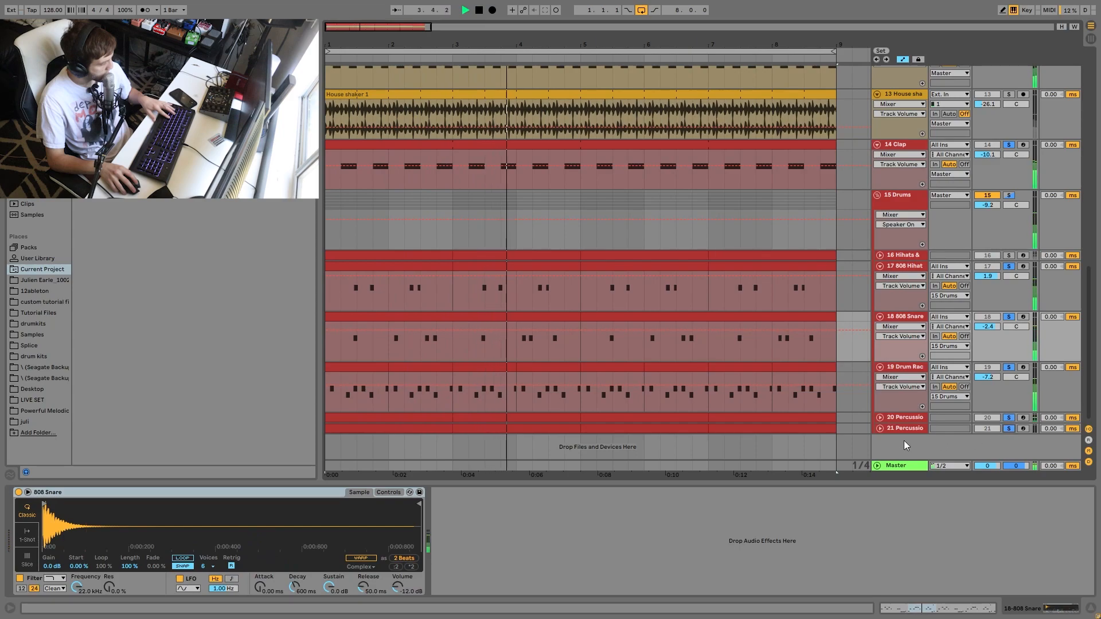
click(880, 428)
click(881, 418)
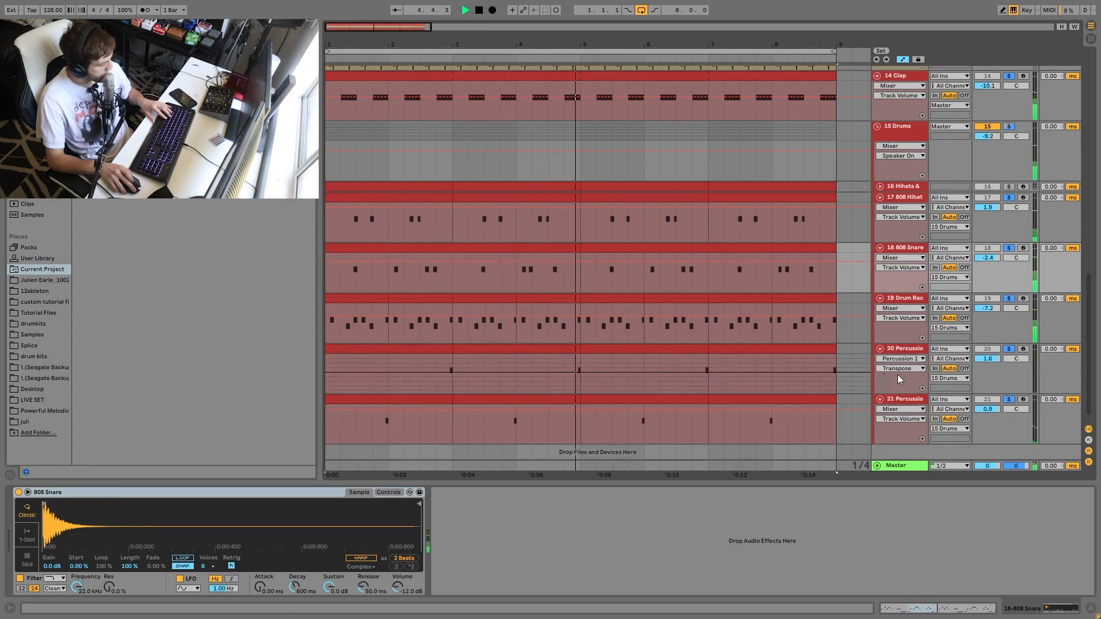
key(space)
- Unfold track 16 Hihats, listen to the layered drums from bar 1, and clear all solos during playback
click(881, 187)
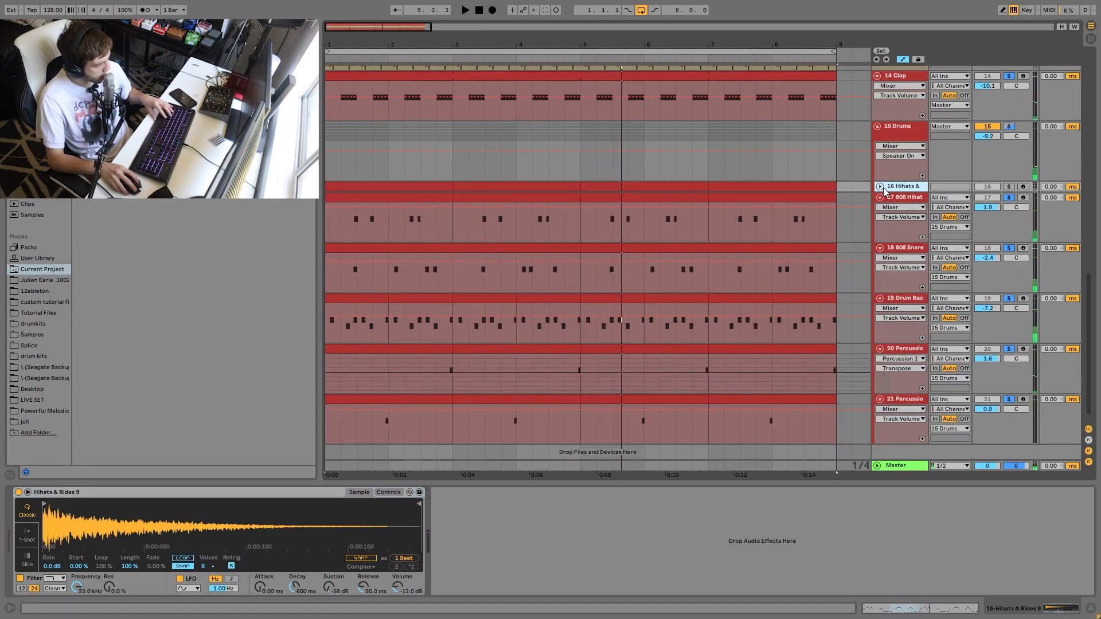
click(880, 186)
key(space)
click(899, 189)
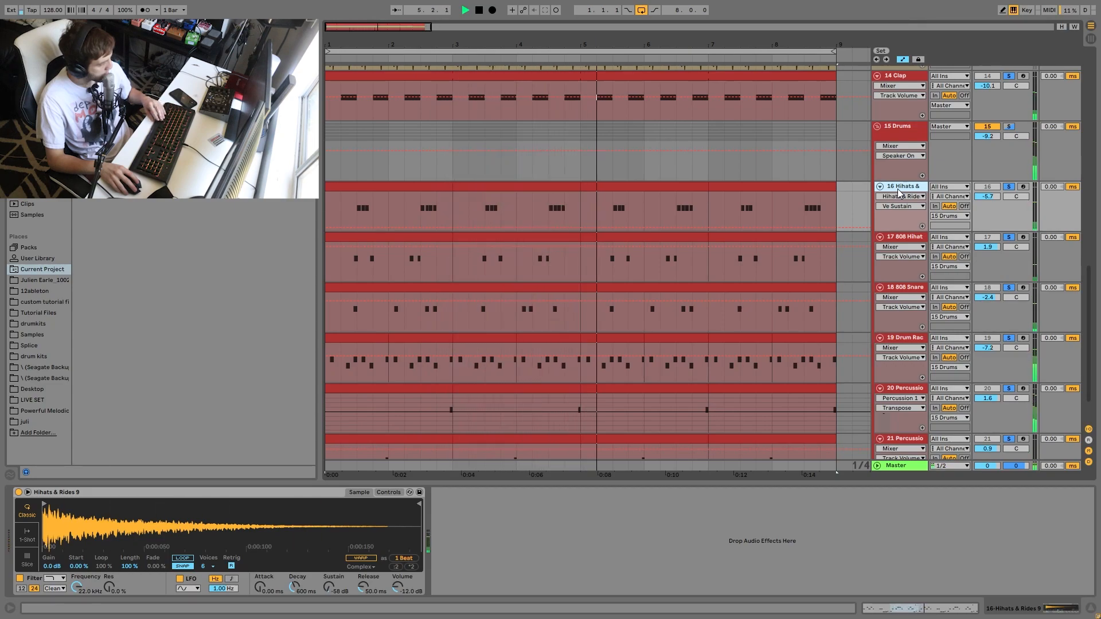
click(1009, 187)
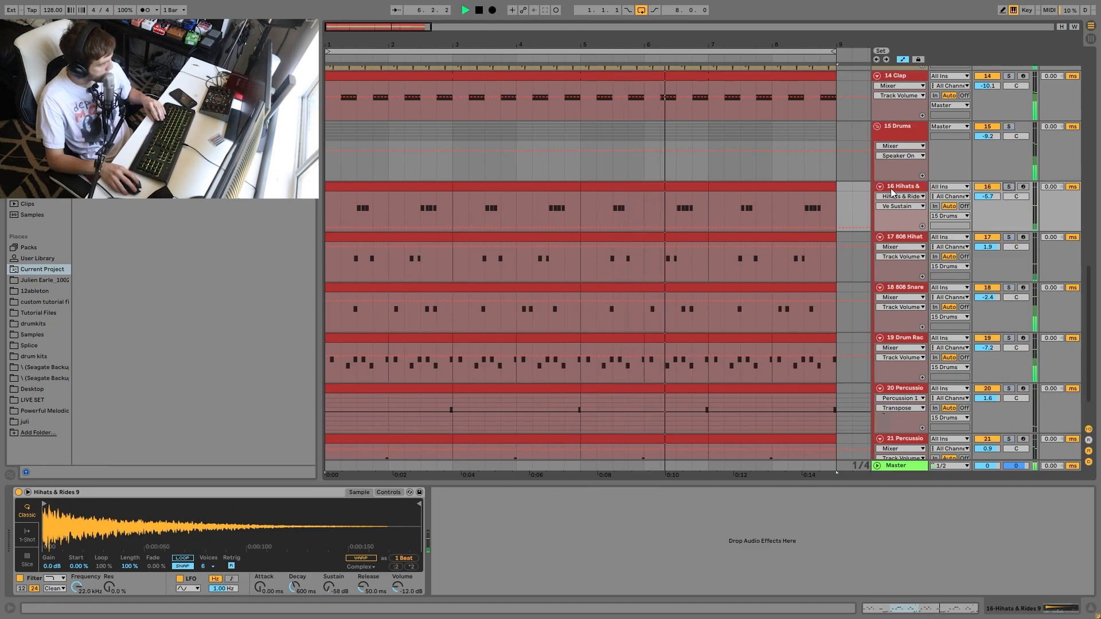
- Fold tracks 16 to 21, the 15 Drums group, and track 14 Clap while the full mix plays
click(893, 187)
key(u)
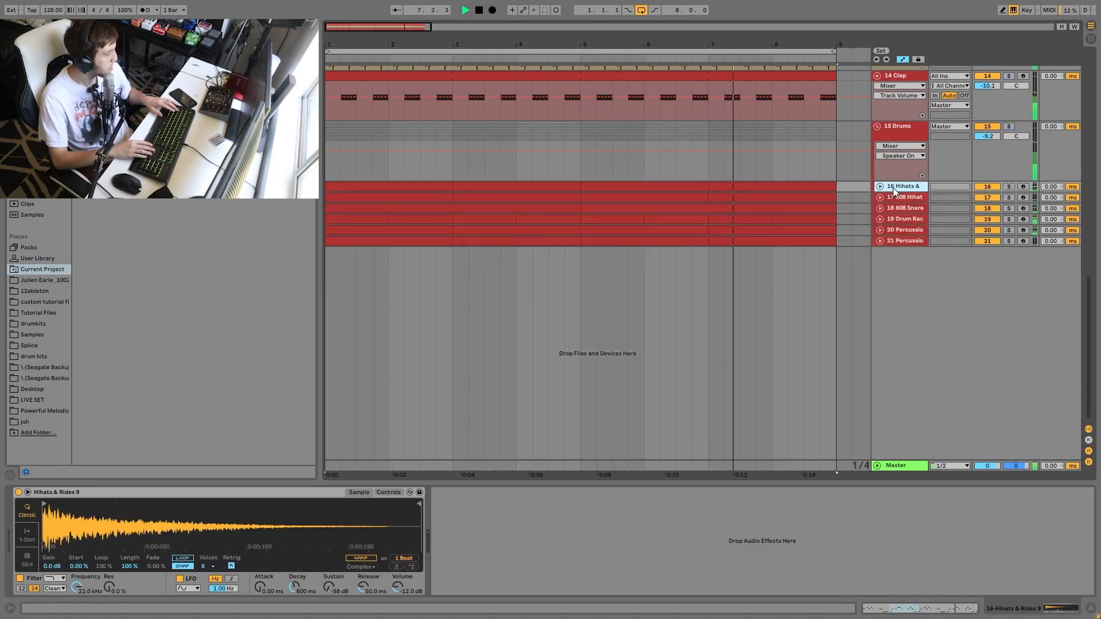
key(Up)
key(Left)
key(Up)
key(Up)
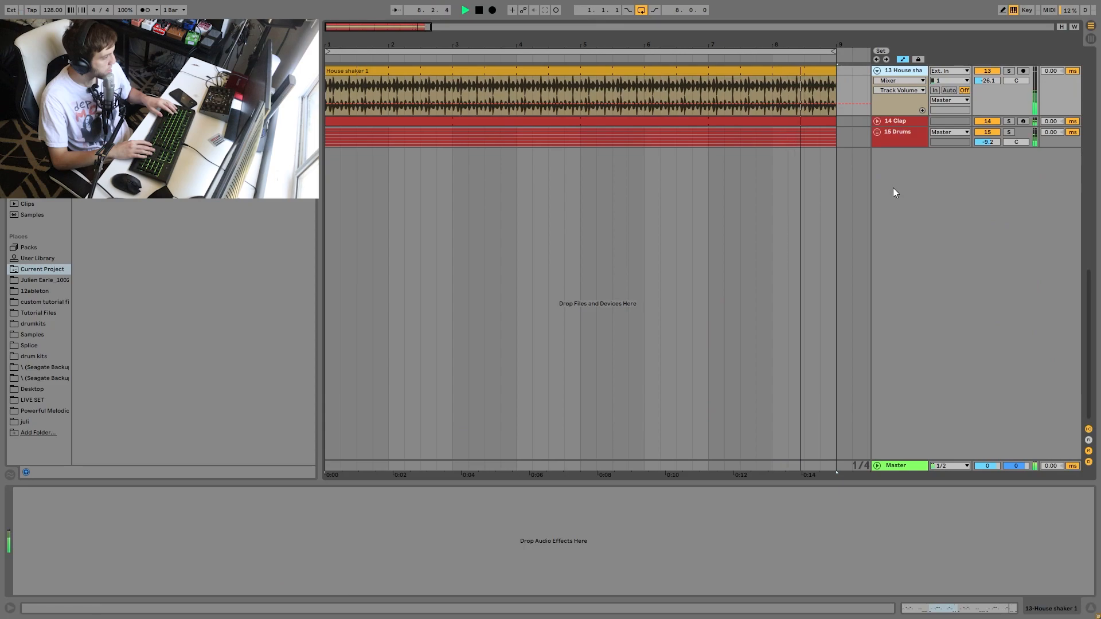
- Fold all tracks in the arrangement, stop playback, and place the insert marker at 1.1.1
key(ctrl+a)
key(u)
key(space)
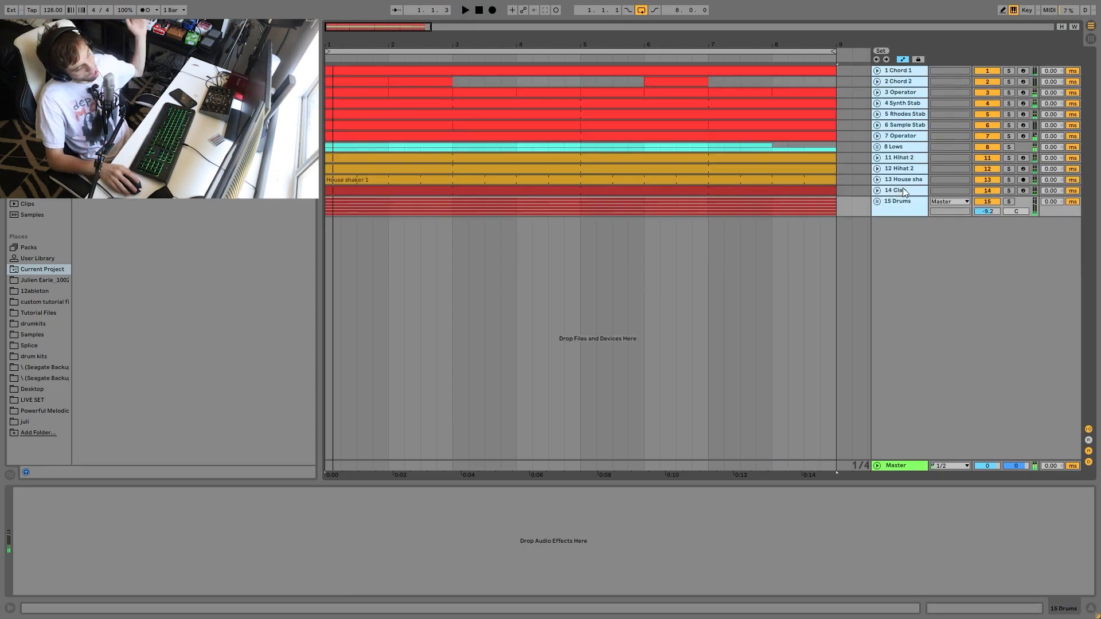
click(329, 209)
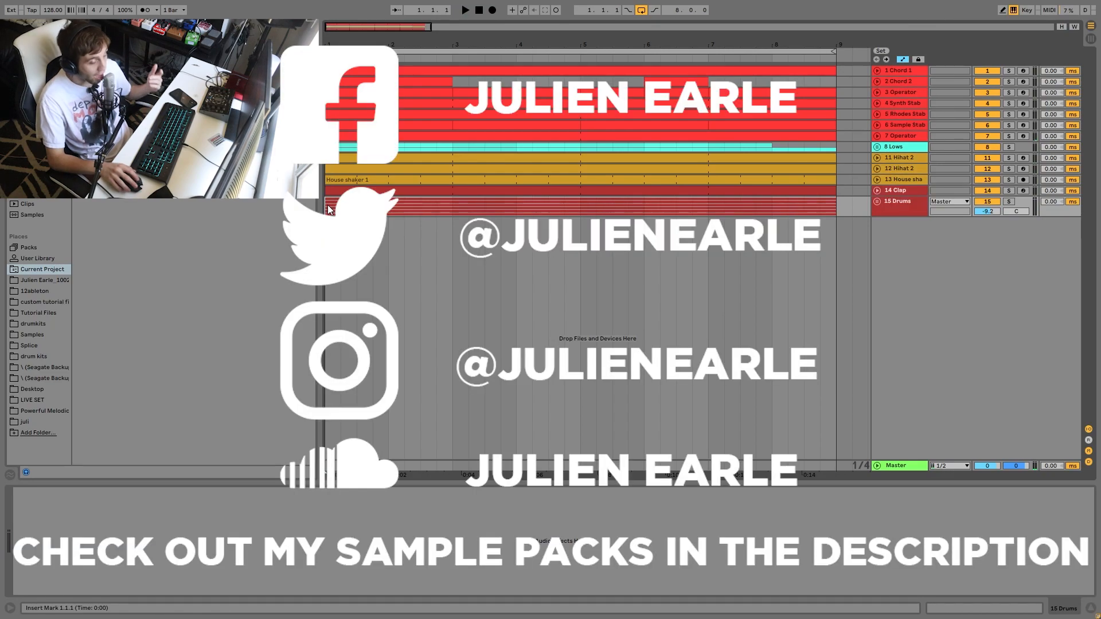